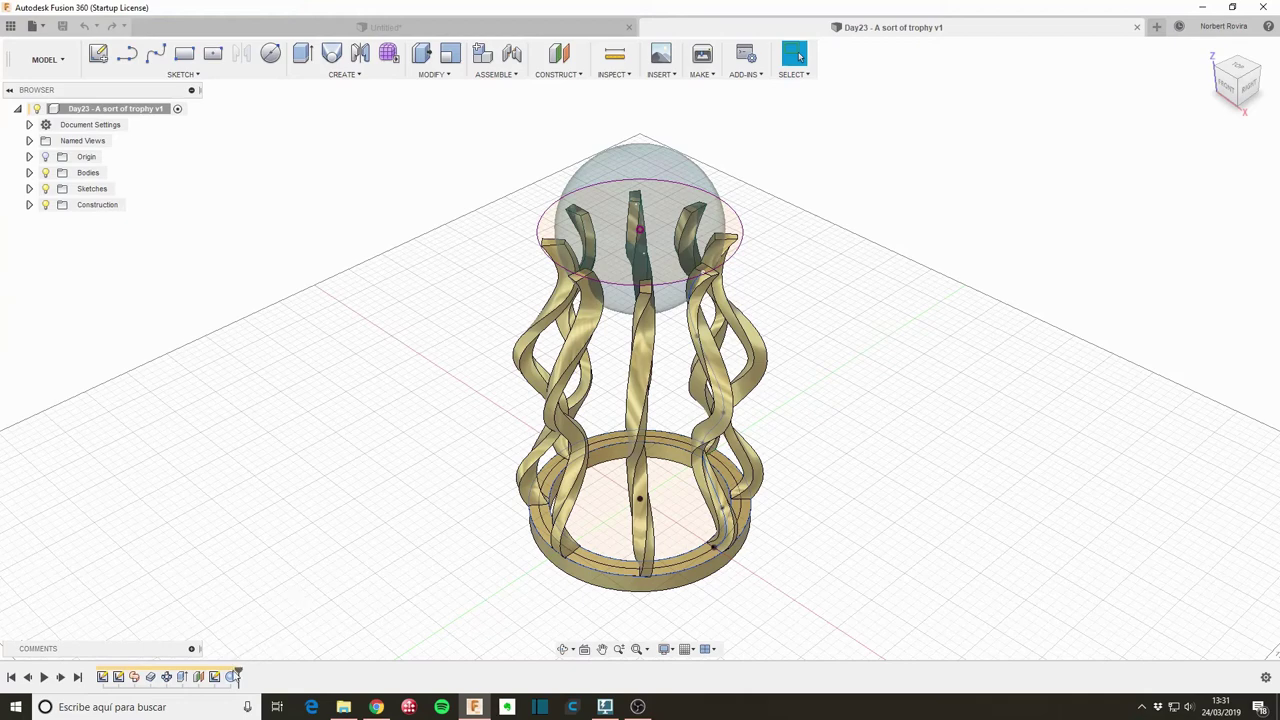
- Delete the sphere feature, then the construction plane and its sketch, from the timeline
right_click(234, 677)
left_click(295, 589)
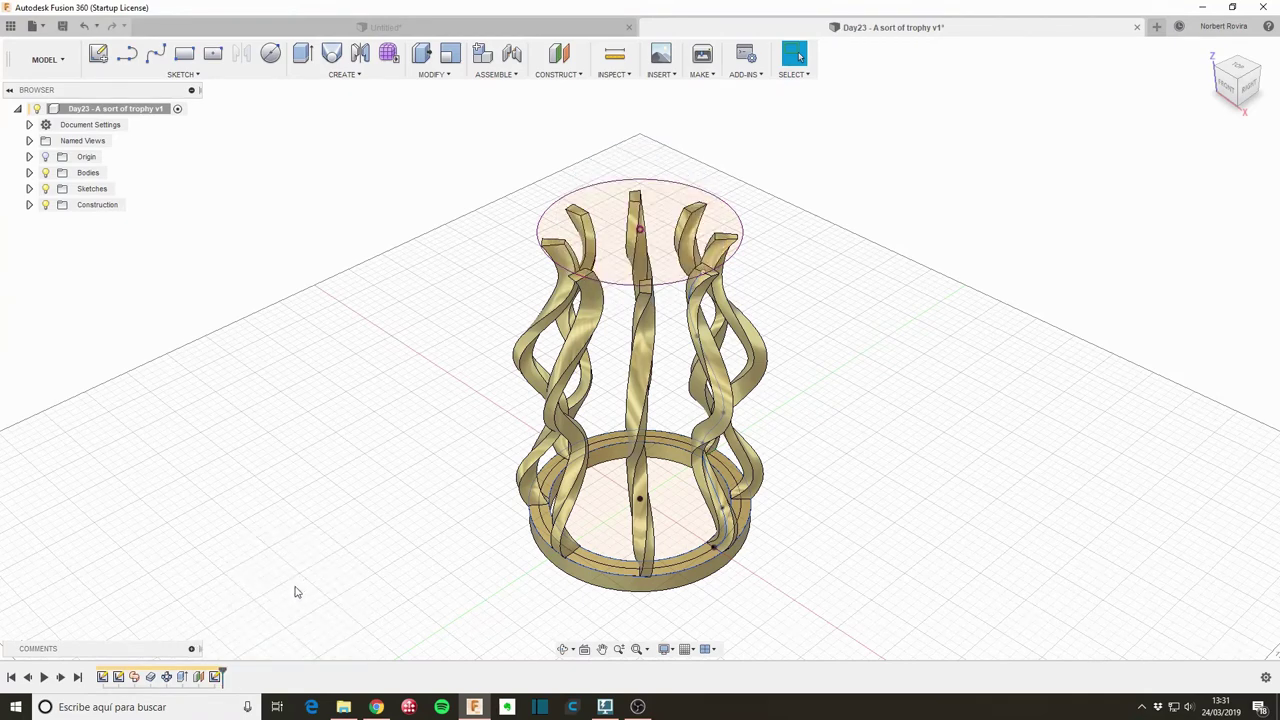
left_click(199, 679)
left_click(215, 678, "shift")
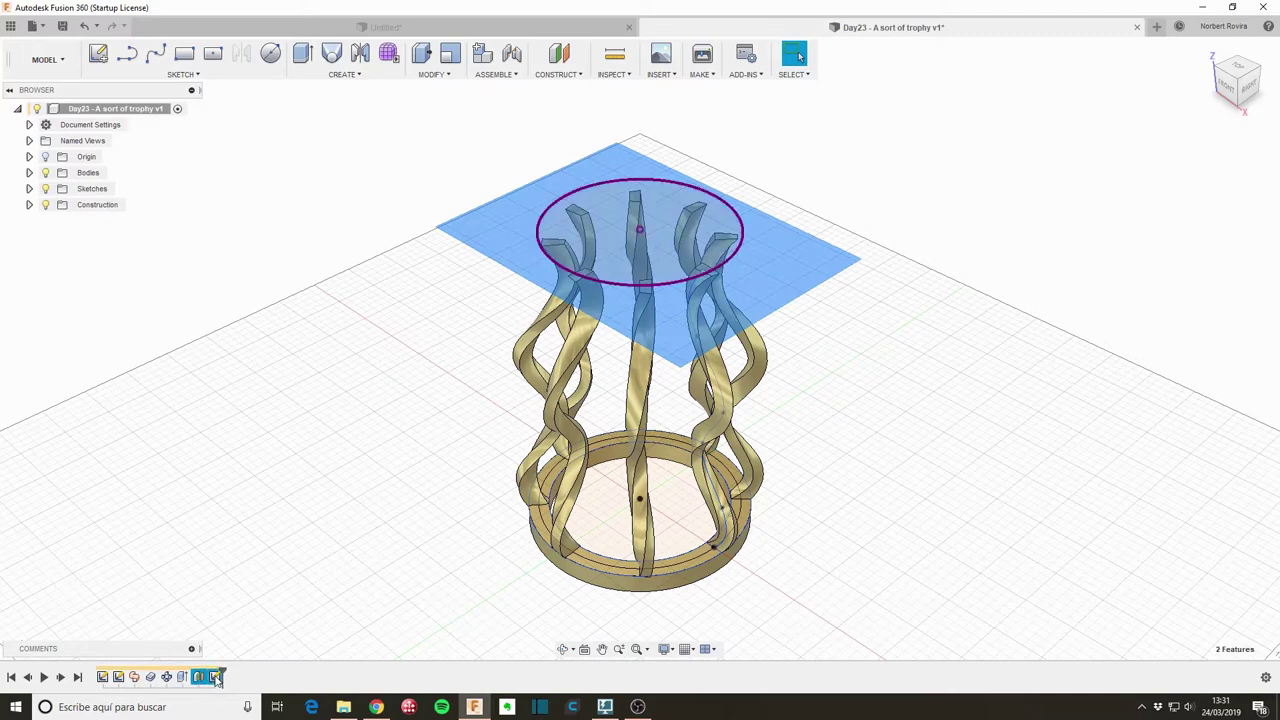
right_click(217, 679)
left_click(245, 621)
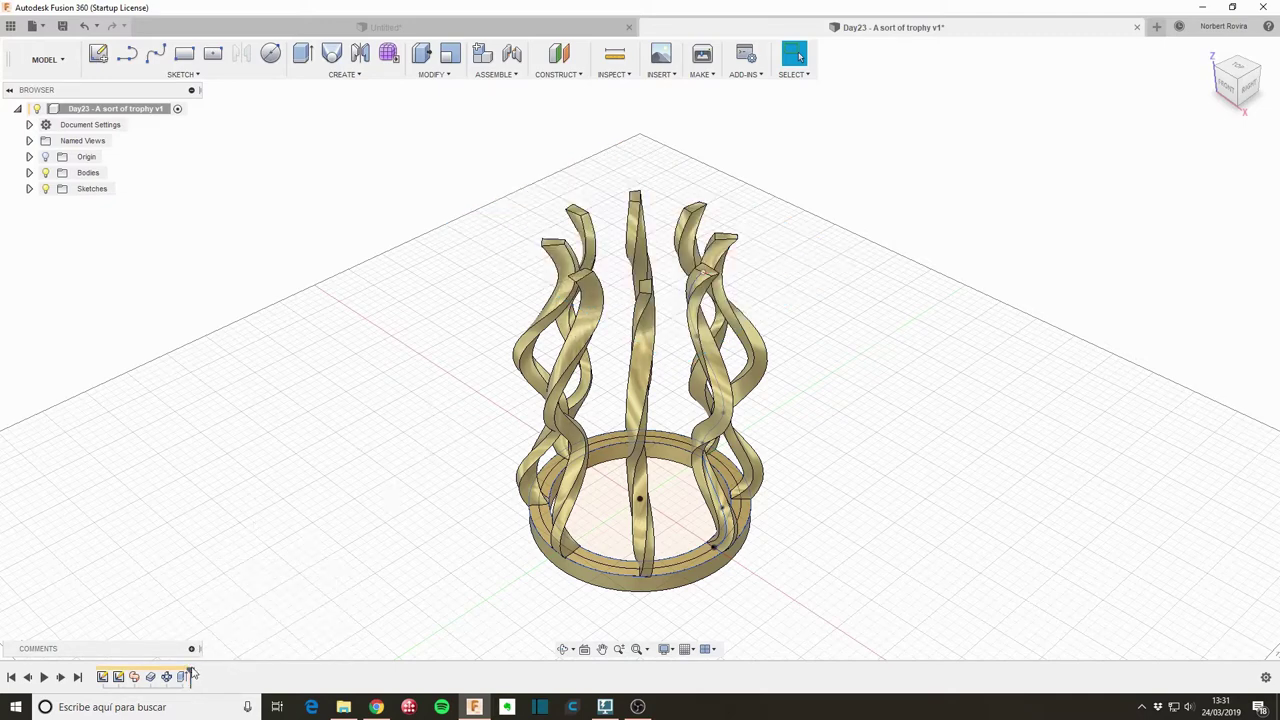
- Roll the design back to just after Sweep1 and bring up the application Preferences
mouse_move(188, 674)
left_mouse_down()
mouse_move(143, 674)
mouse_move(157, 674)
left_mouse_up()
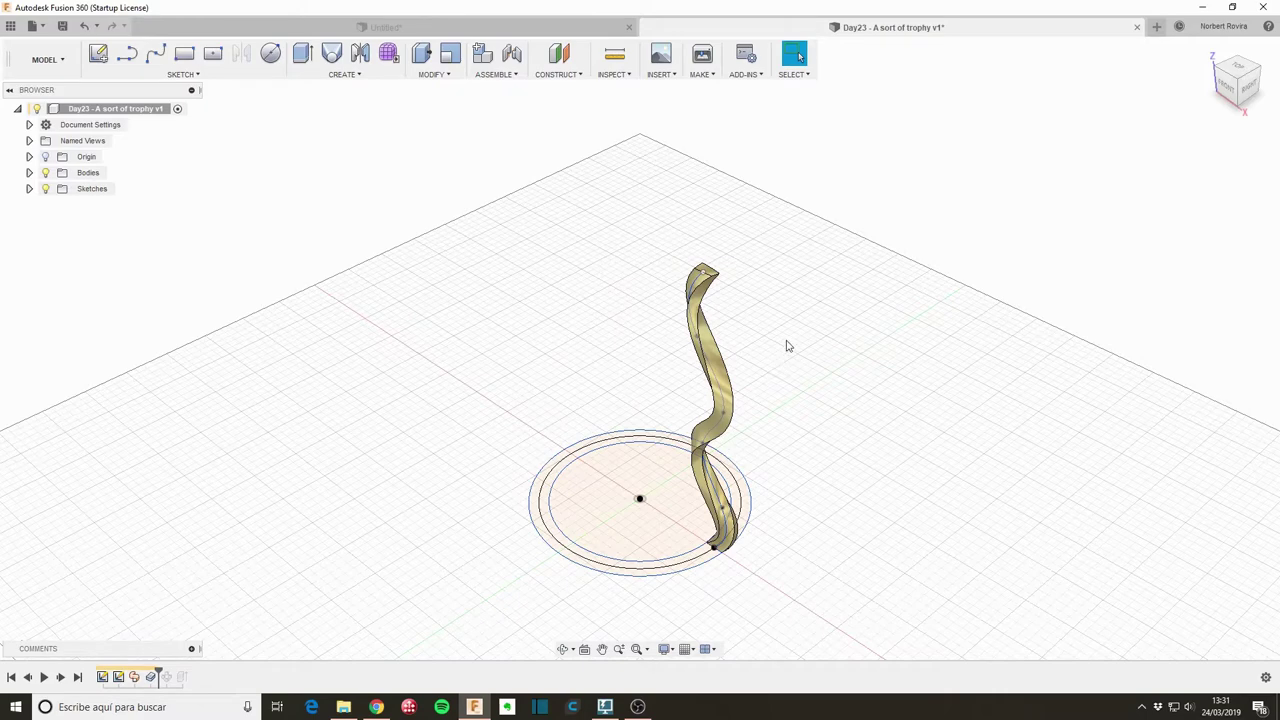
left_click_drag(853, 296, 846, 331)
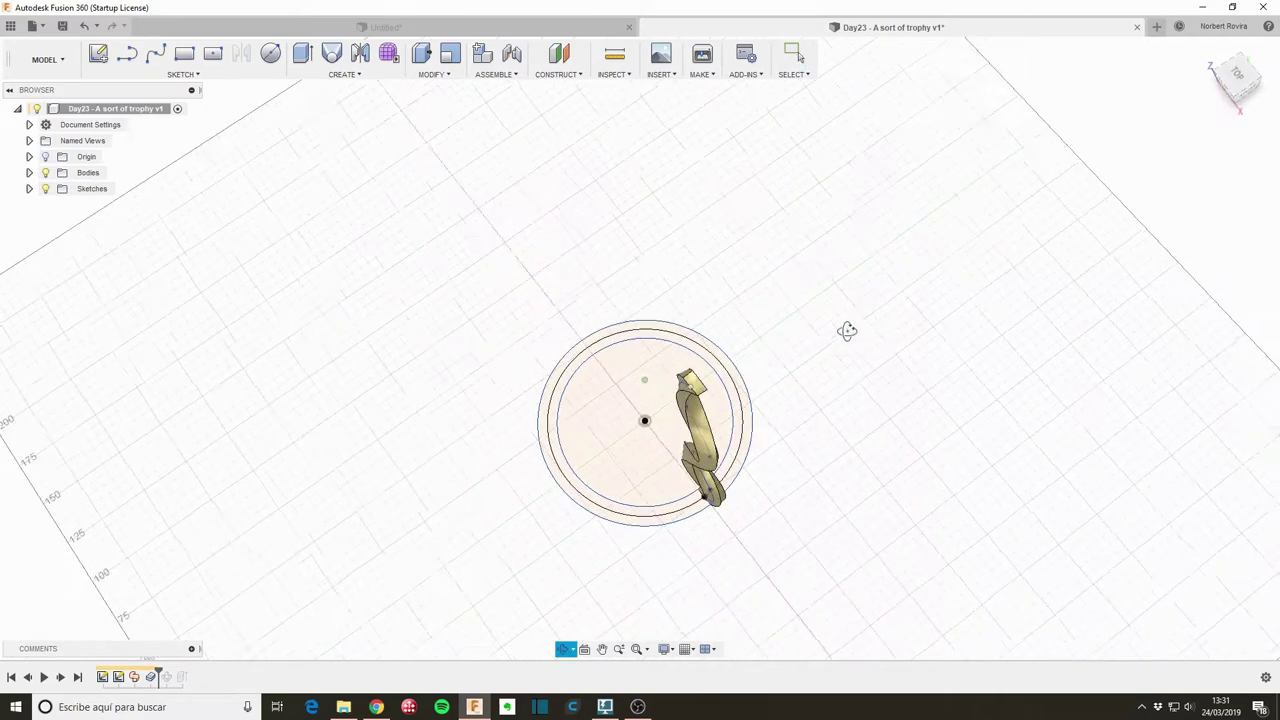
key("Escape")
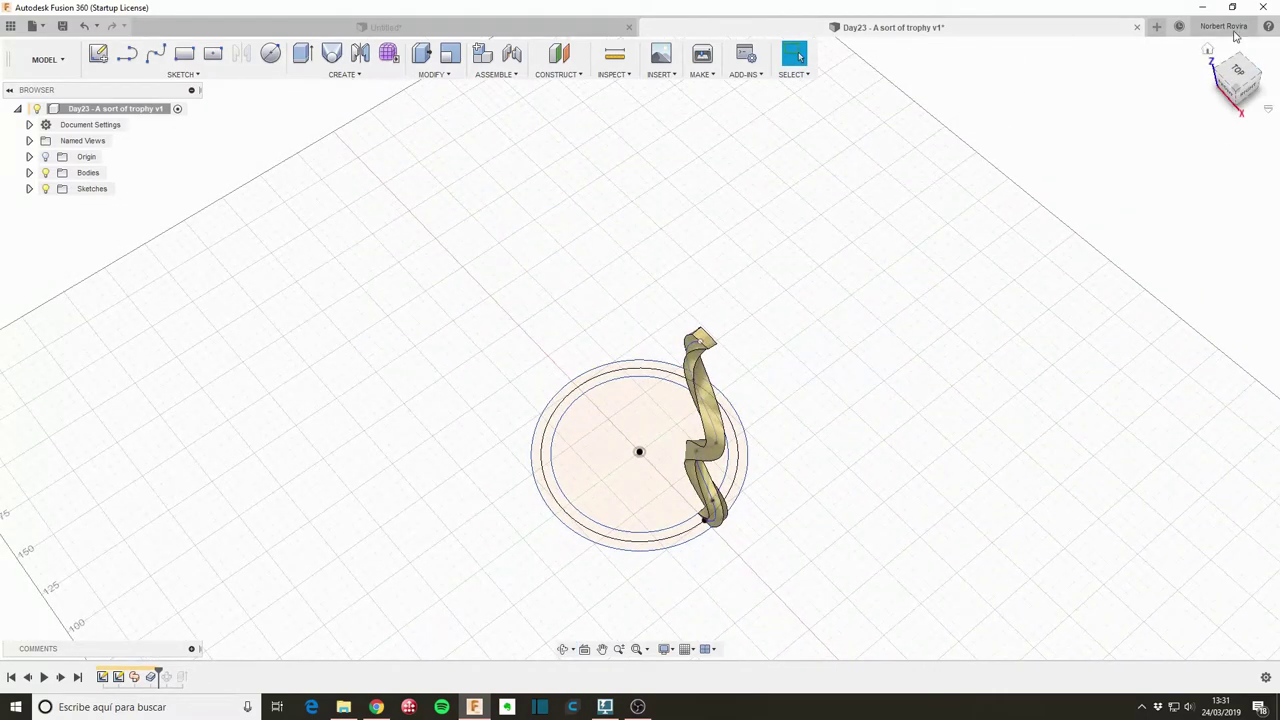
left_click(1238, 30)
left_click(1236, 60)
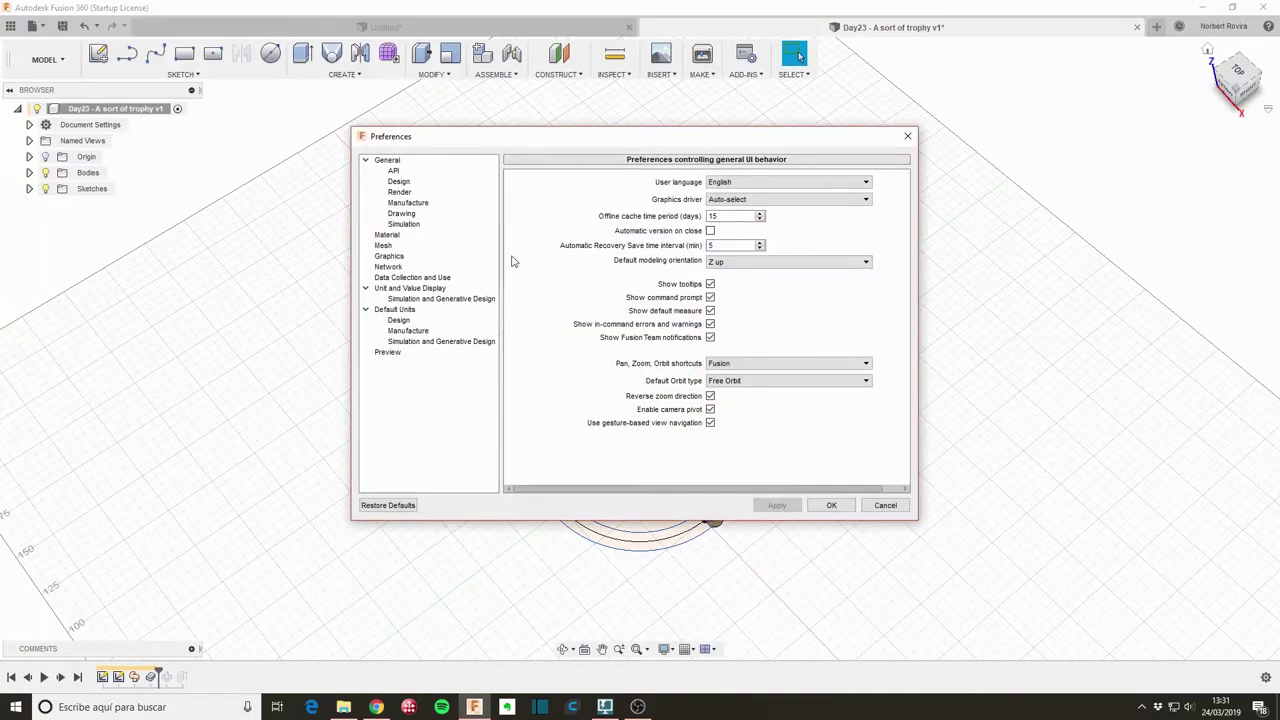
left_click(427, 182)
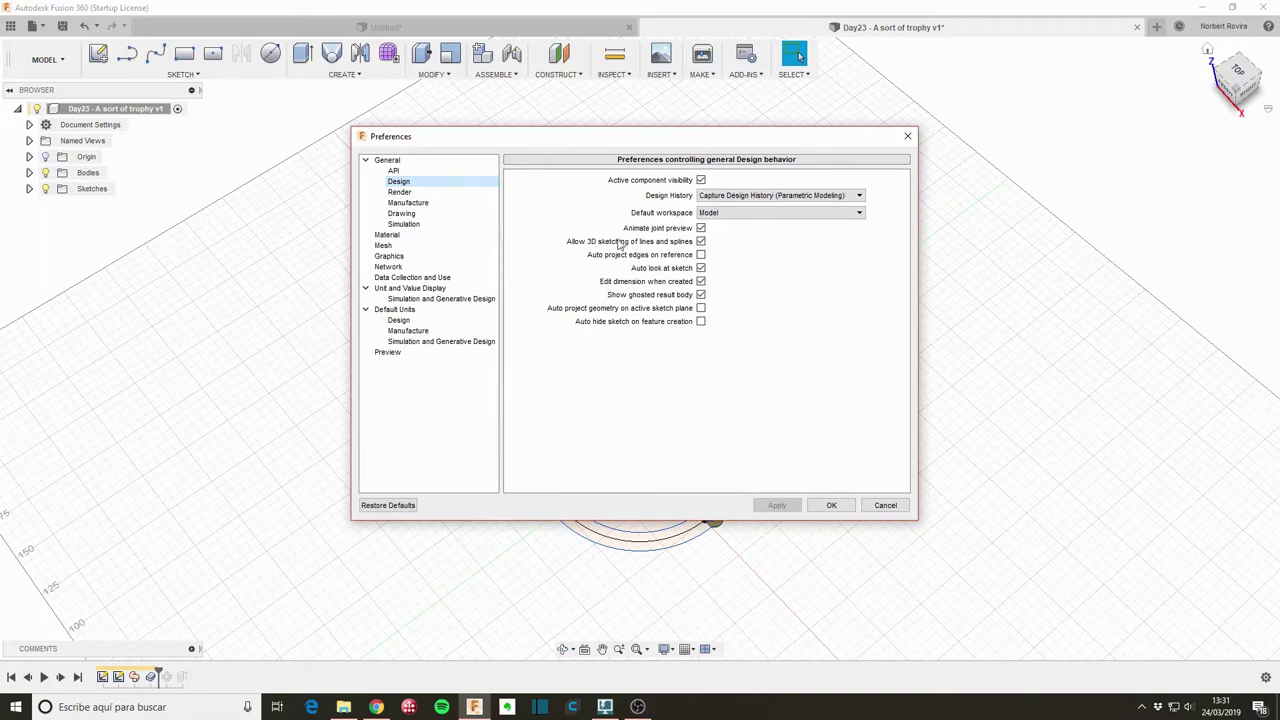
left_click(833, 505)
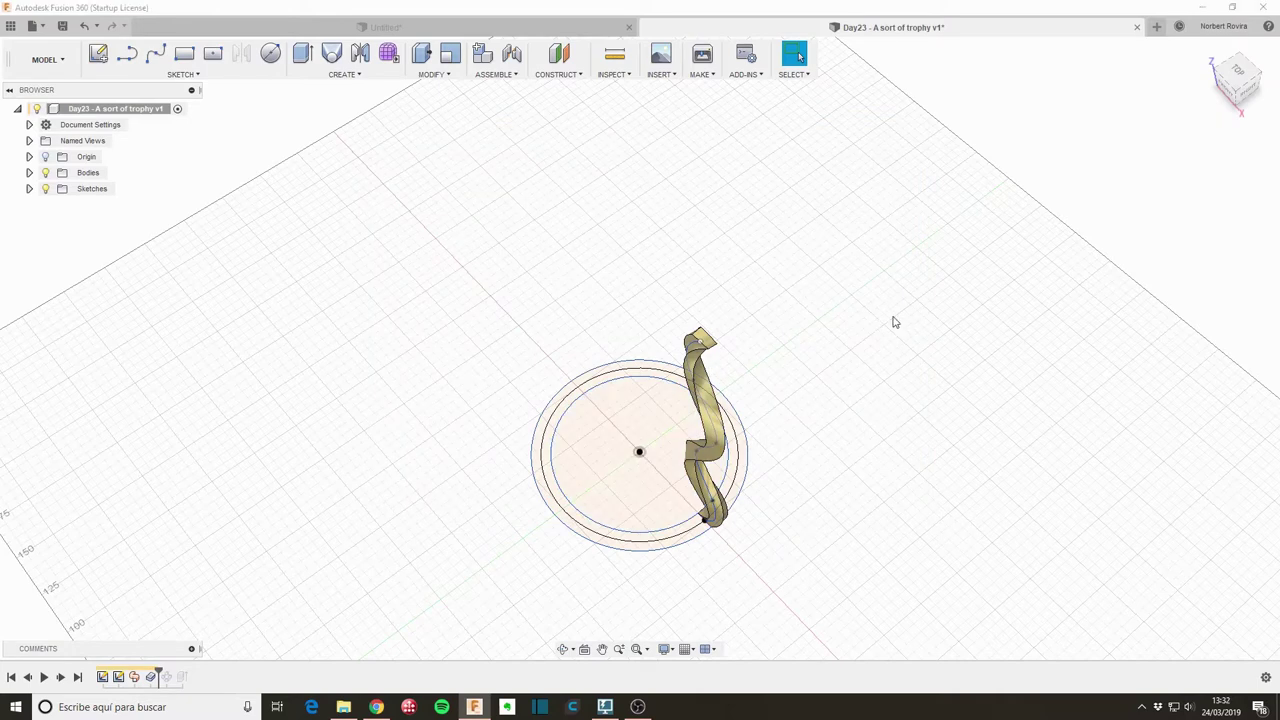
- Move the ribbon path's top sketch point toward the base centre in Top view
key("m")
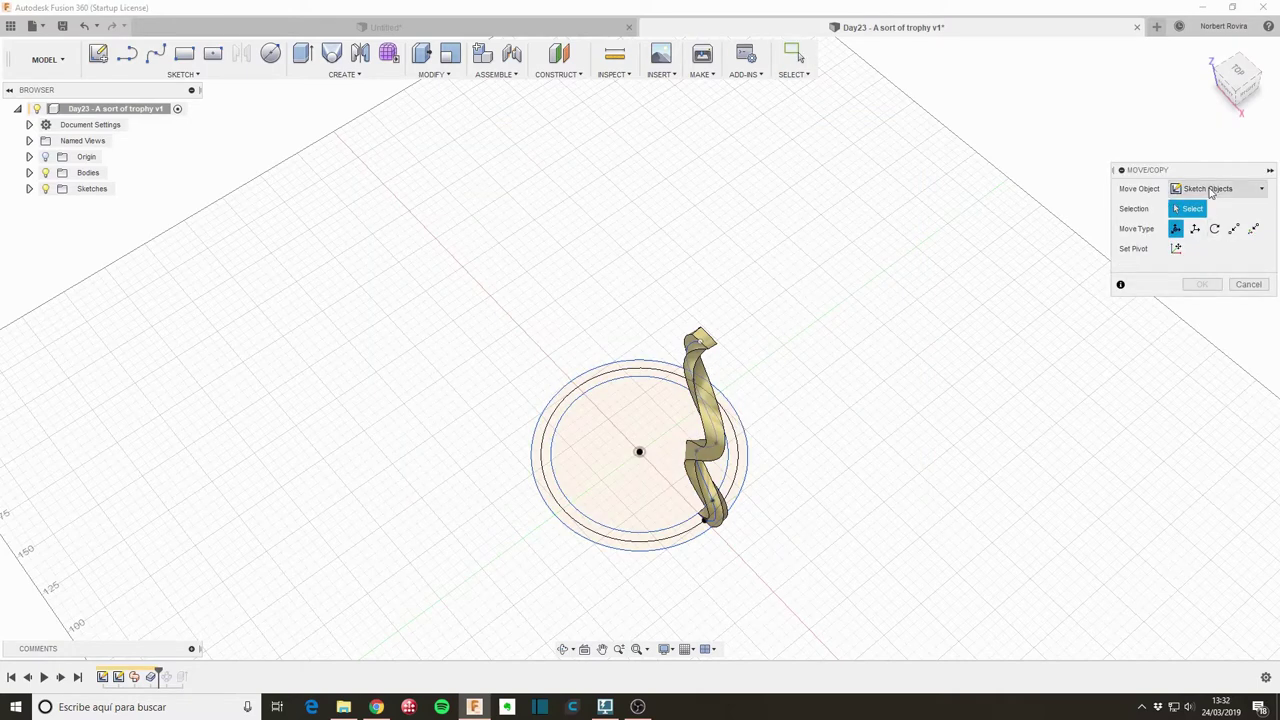
left_click(1211, 190)
left_click(1211, 190)
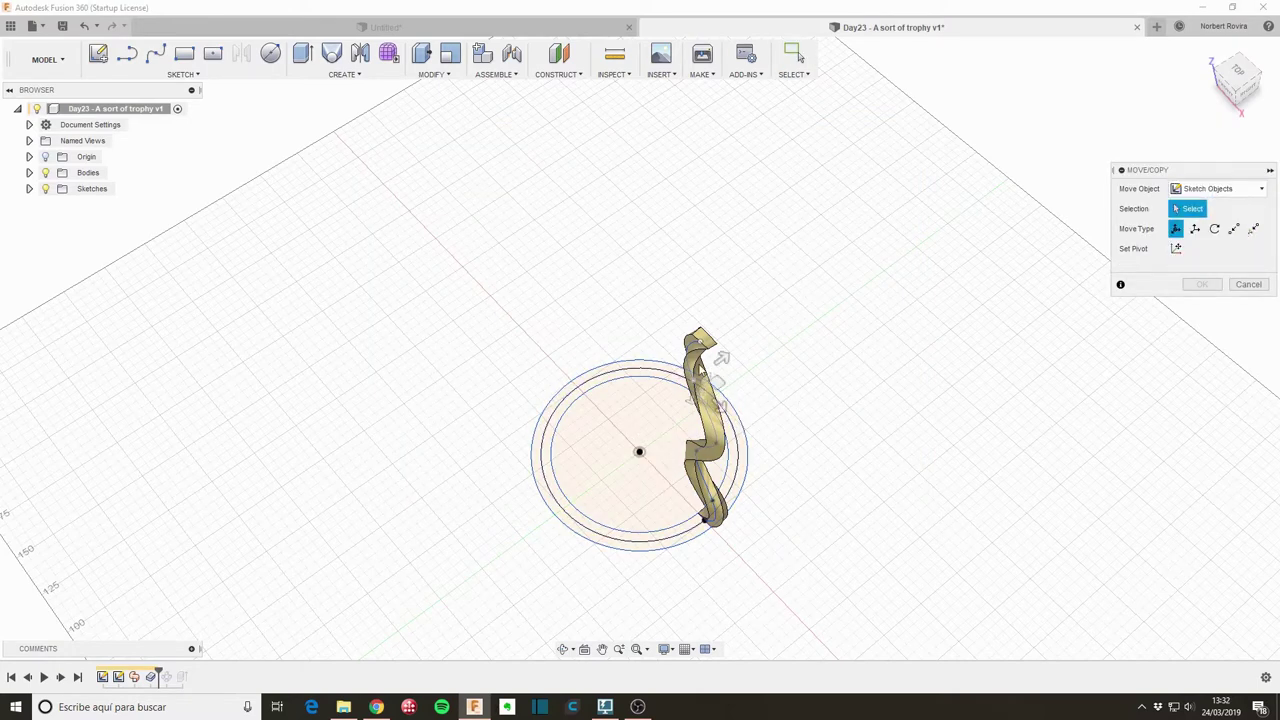
left_click(703, 347)
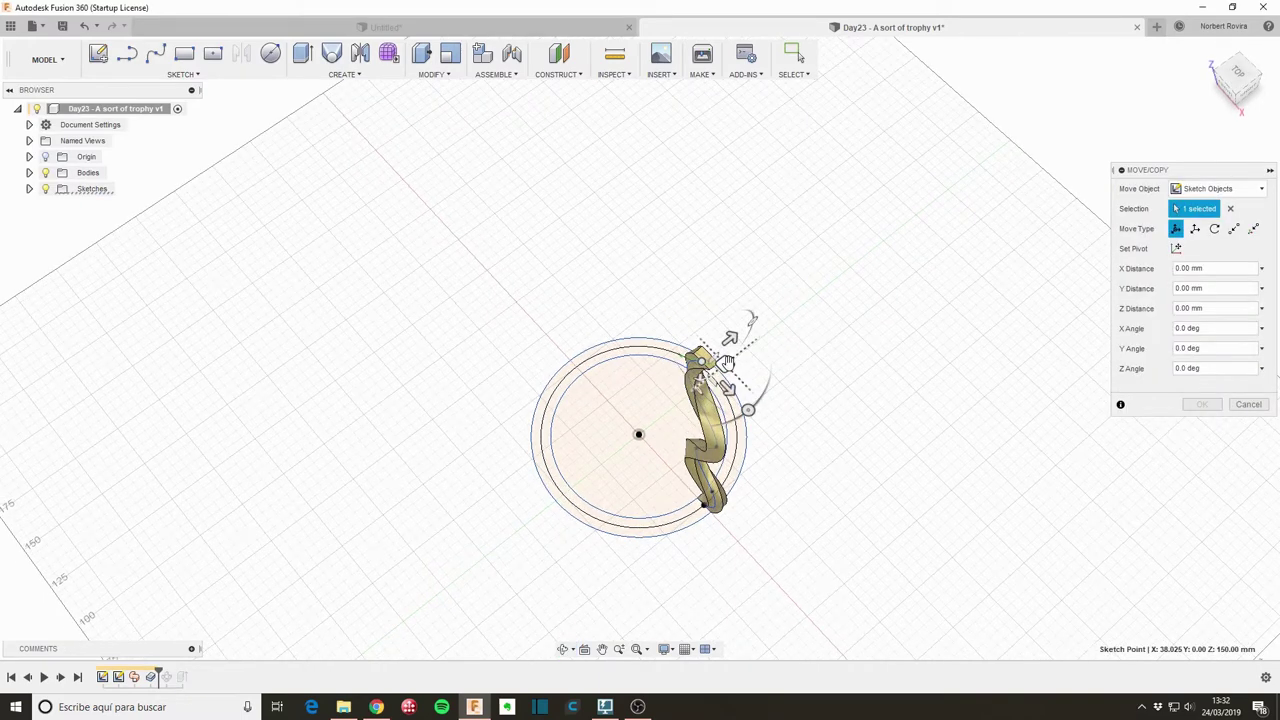
left_click_drag(727, 361, 655, 419)
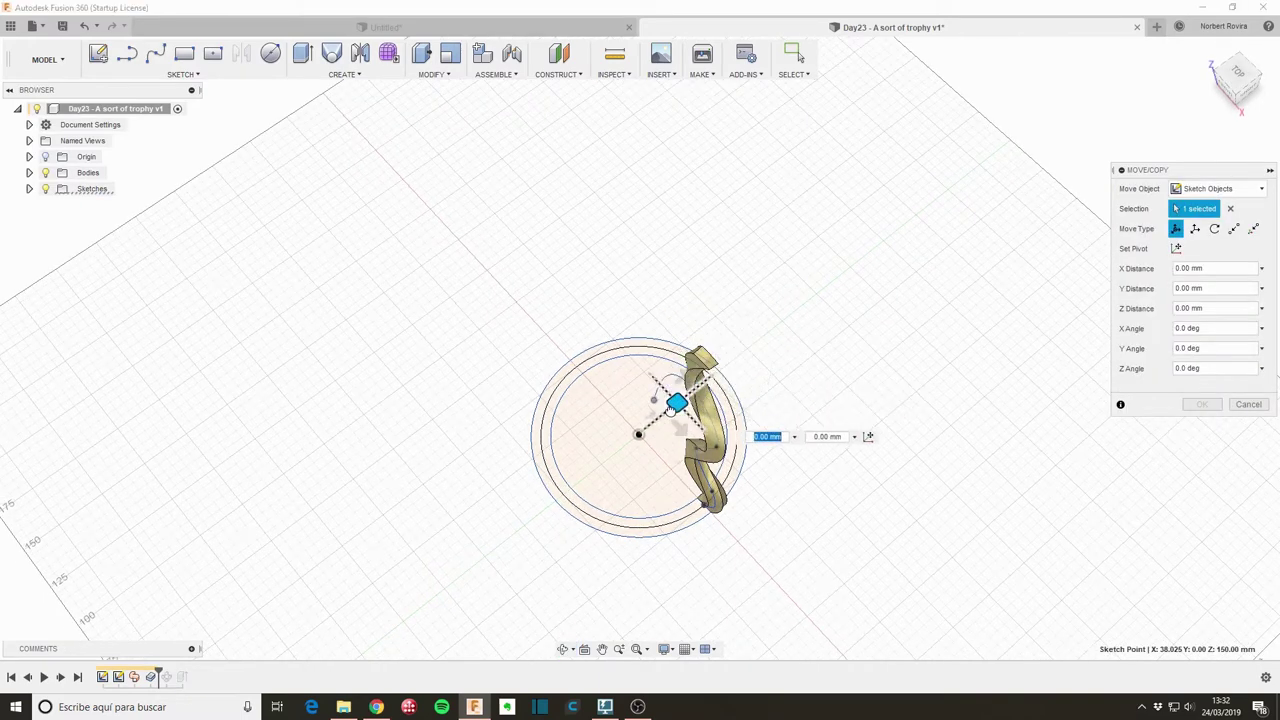
left_click(1240, 77)
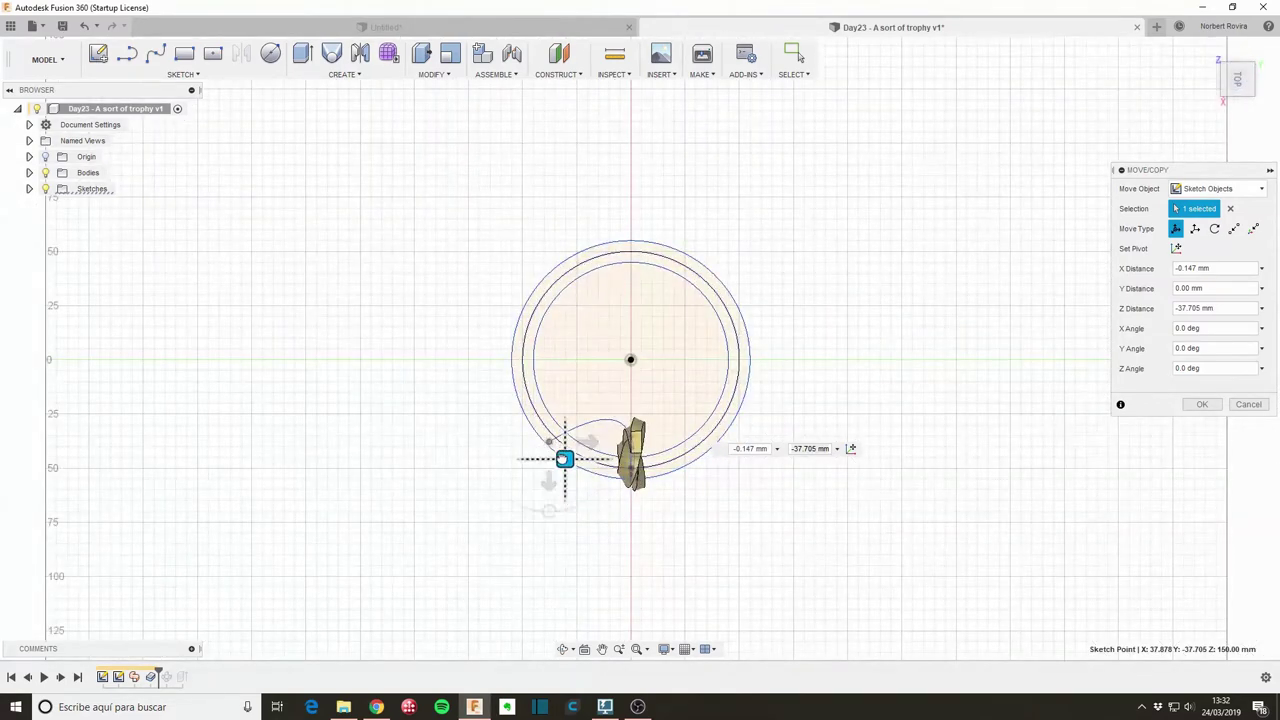
mouse_move(564, 459)
left_mouse_down()
mouse_move(580, 386)
mouse_move(598, 379)
left_mouse_up()
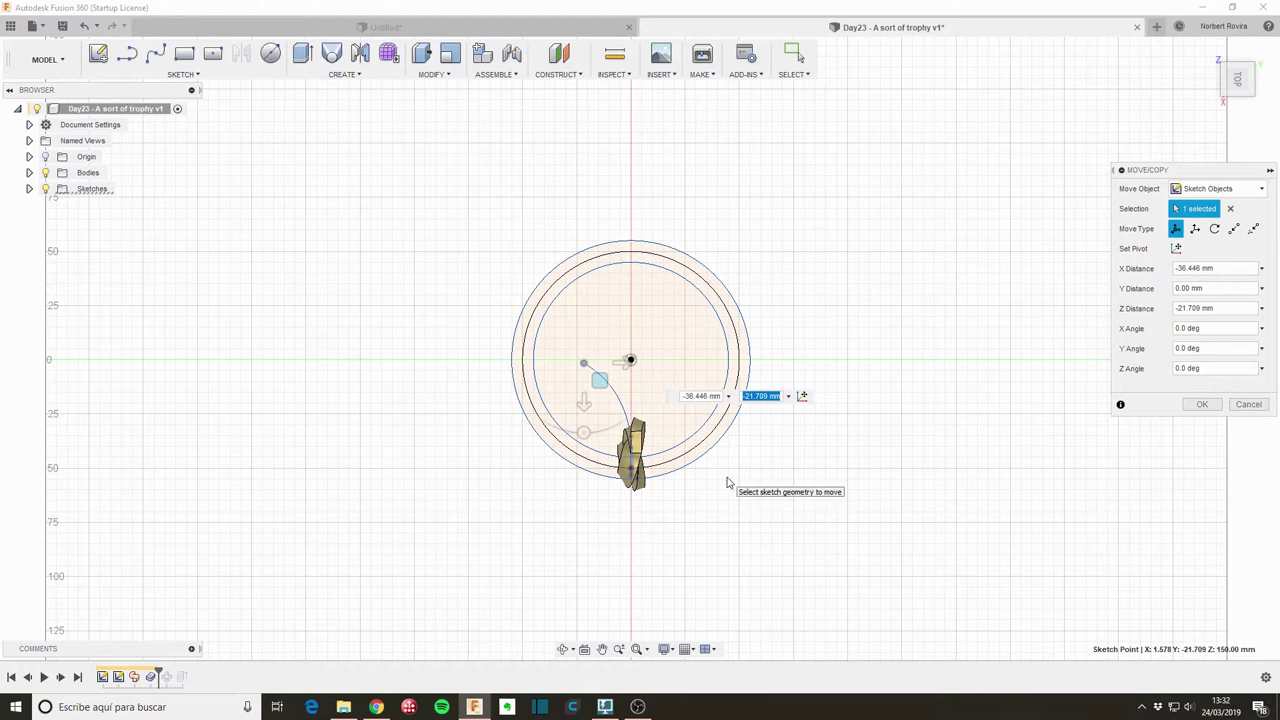
left_click(1201, 404)
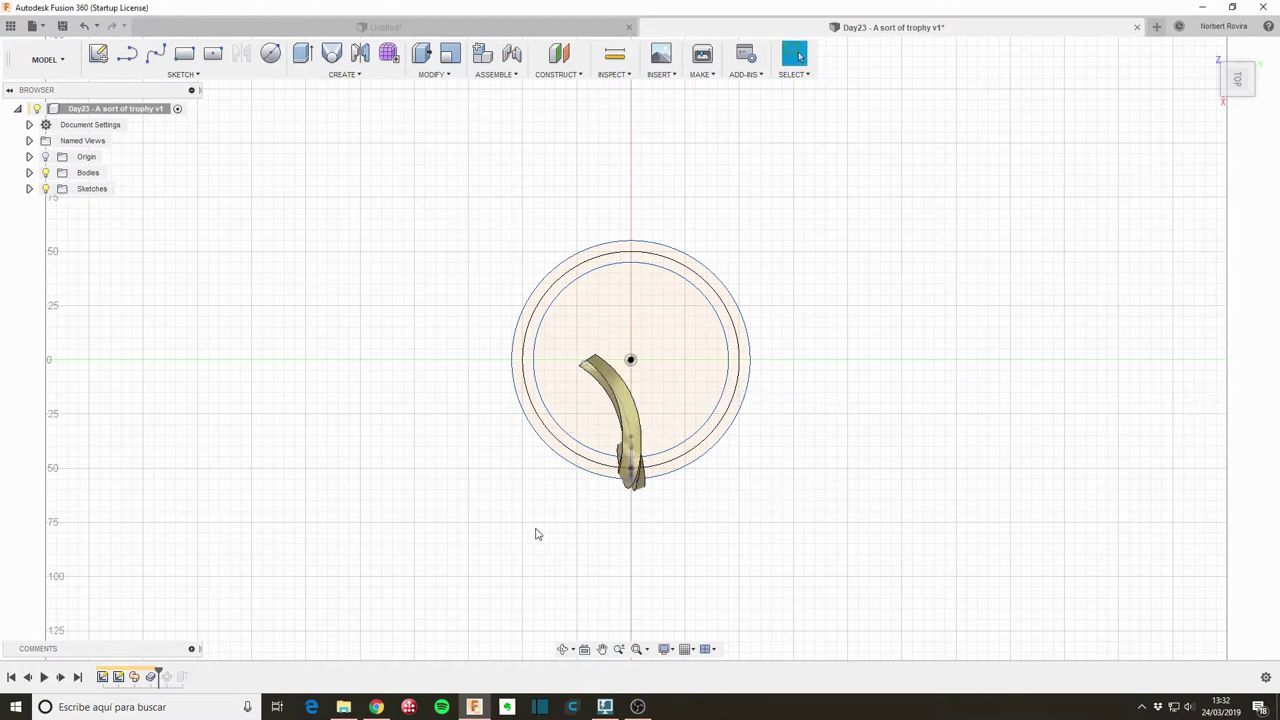
mouse_move(534, 531)
middle_mouse_down("shift")
mouse_move(746, 474)
mouse_move(737, 465)
mouse_move(674, 503)
mouse_move(774, 400)
middle_mouse_up("shift")
- Move the path's middle sketch point up and to the right across the base
key("m")
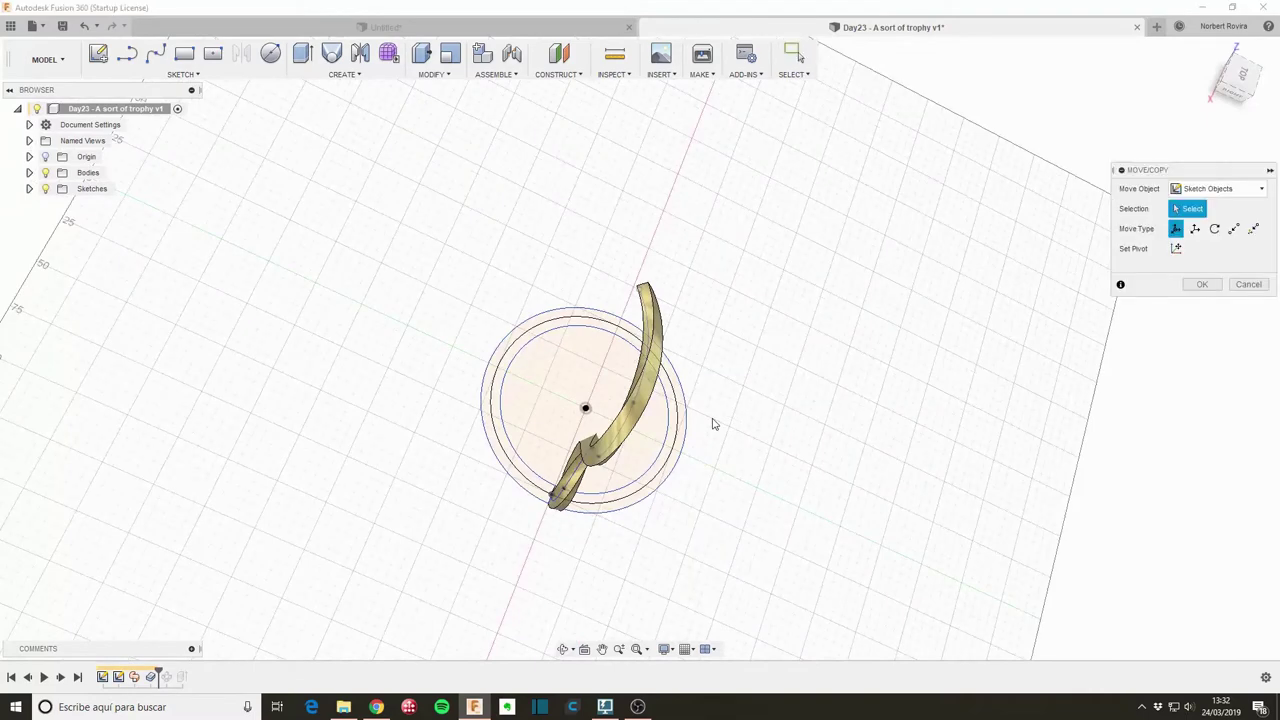
left_click(585, 408)
left_click_drag(585, 408, 620, 413)
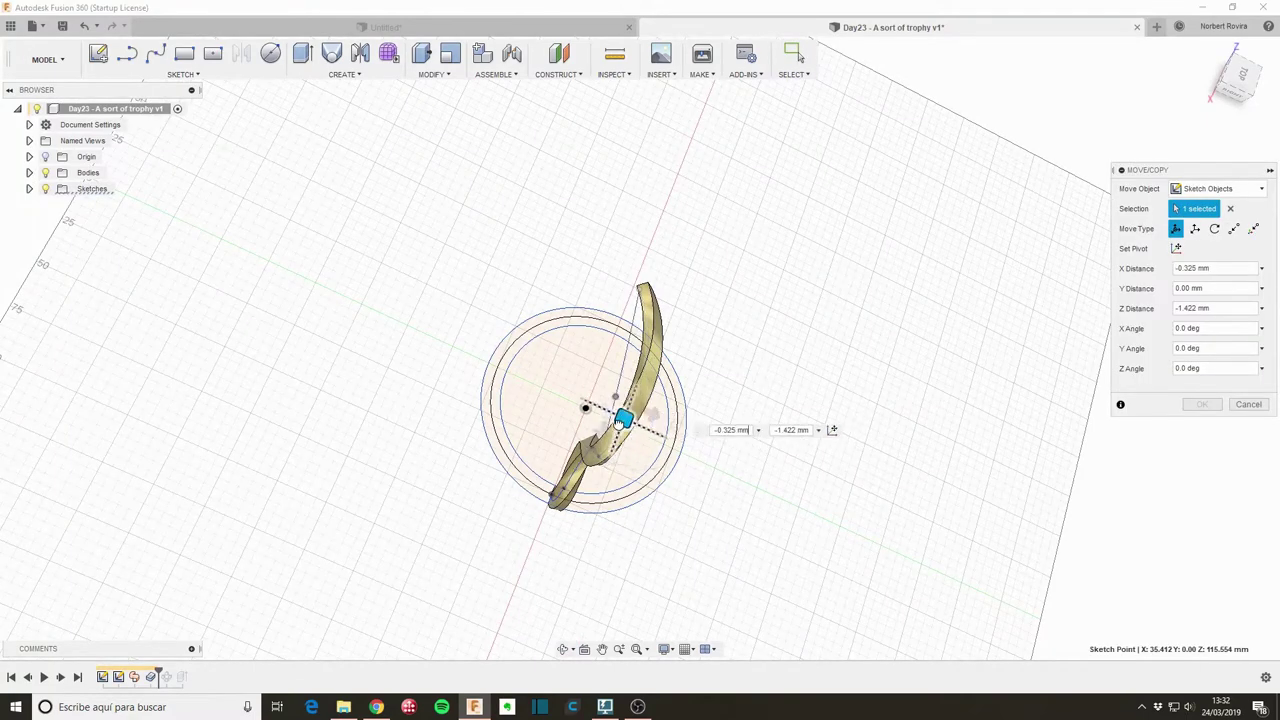
left_click(1243, 78)
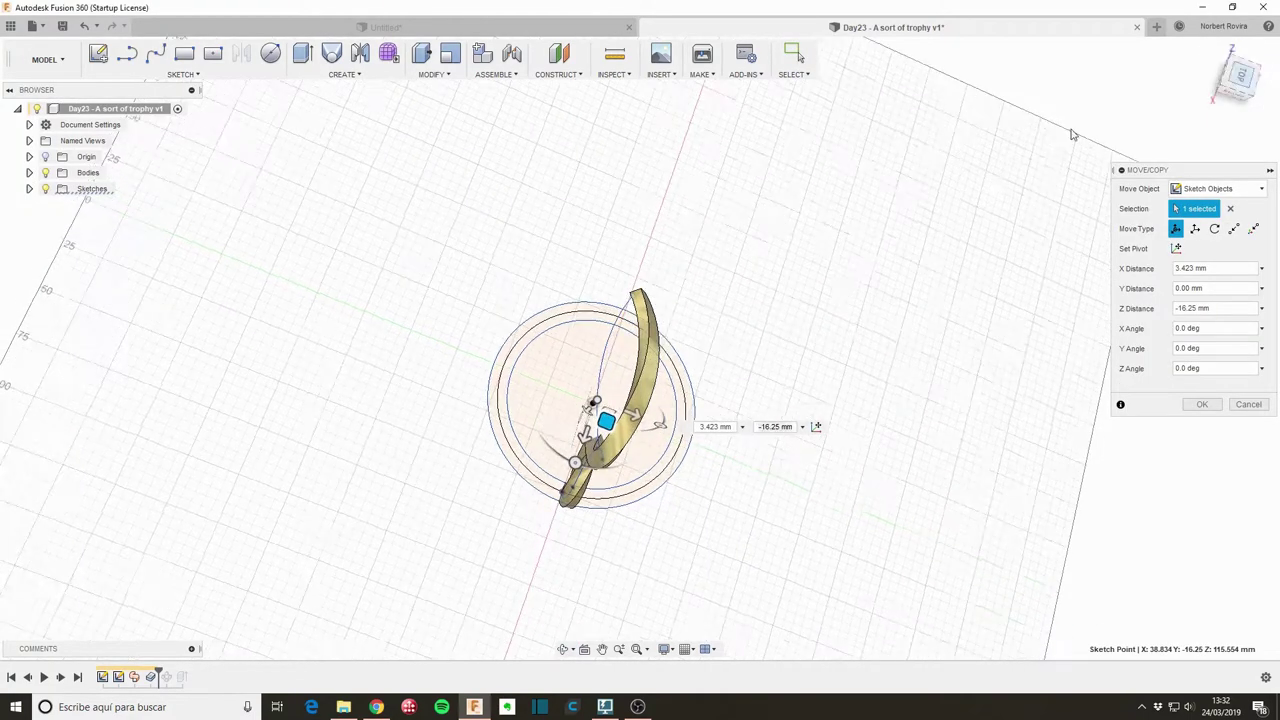
left_click_drag(622, 452, 636, 428)
left_click(1201, 404)
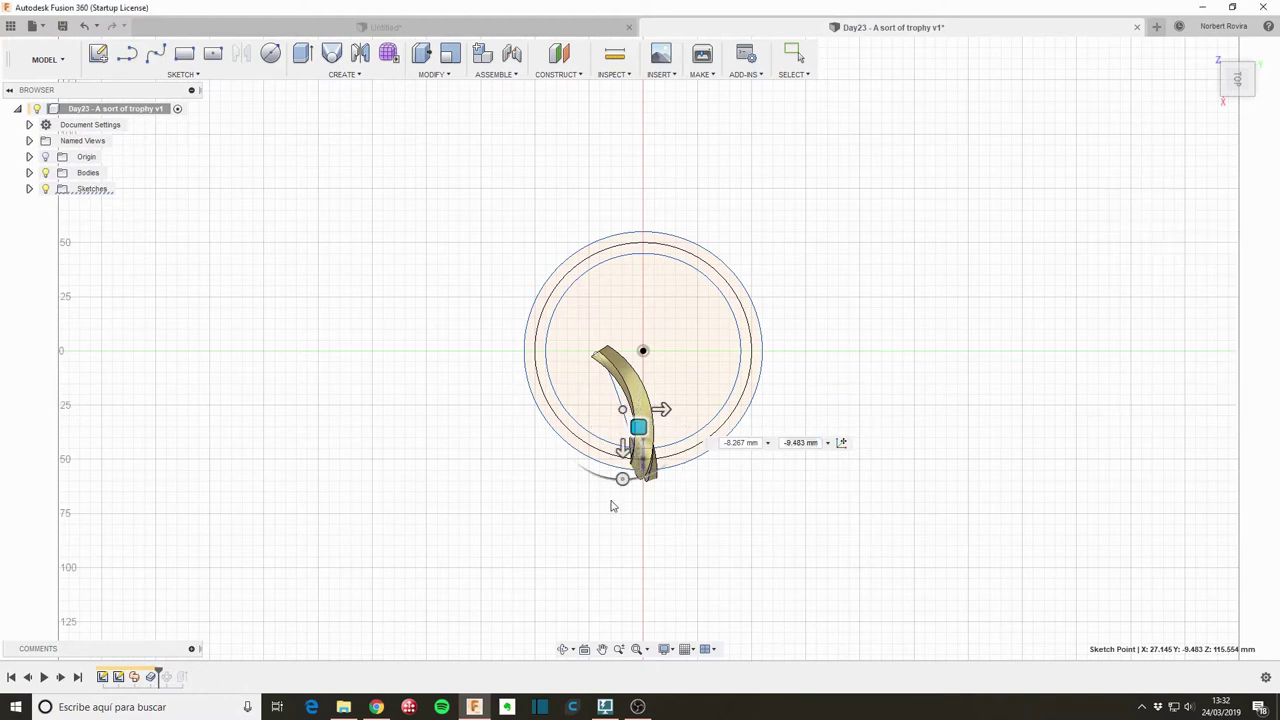
middle_click_drag(539, 538, 543, 523, "shift")
key("Escape")
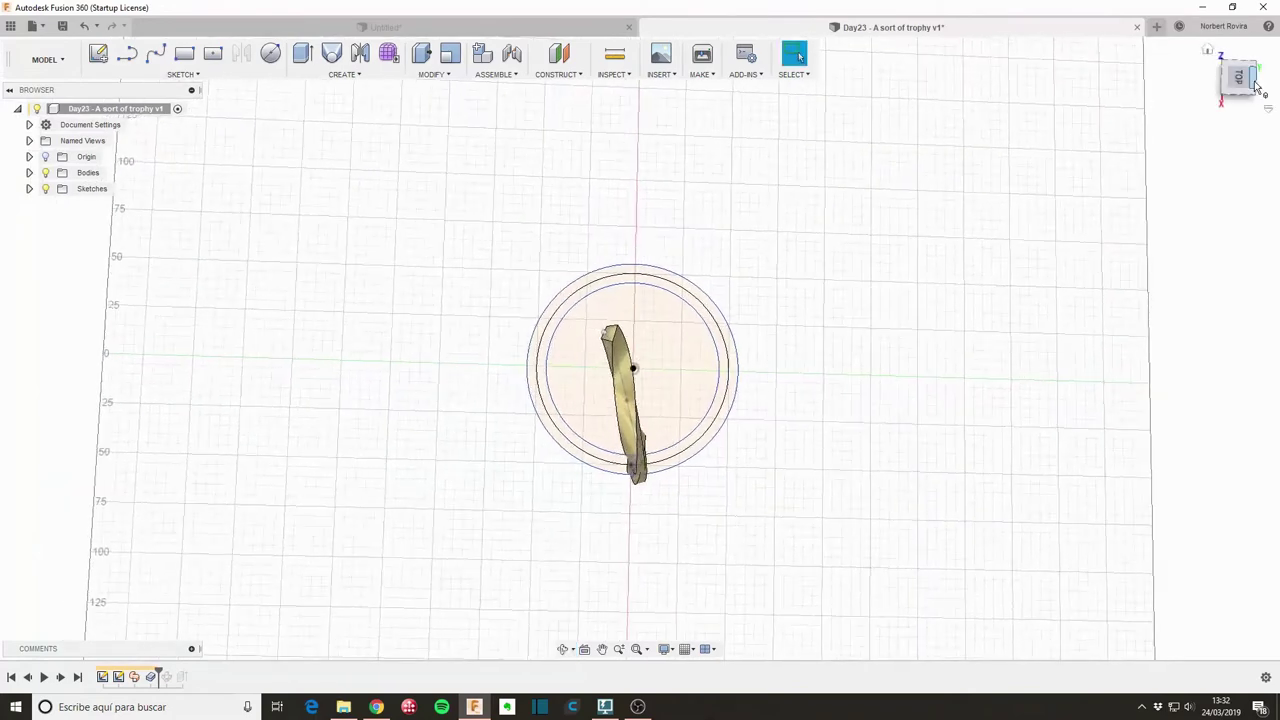
- Pull two more path points, near the upper end and lower down, toward the centre
left_click(1240, 80)
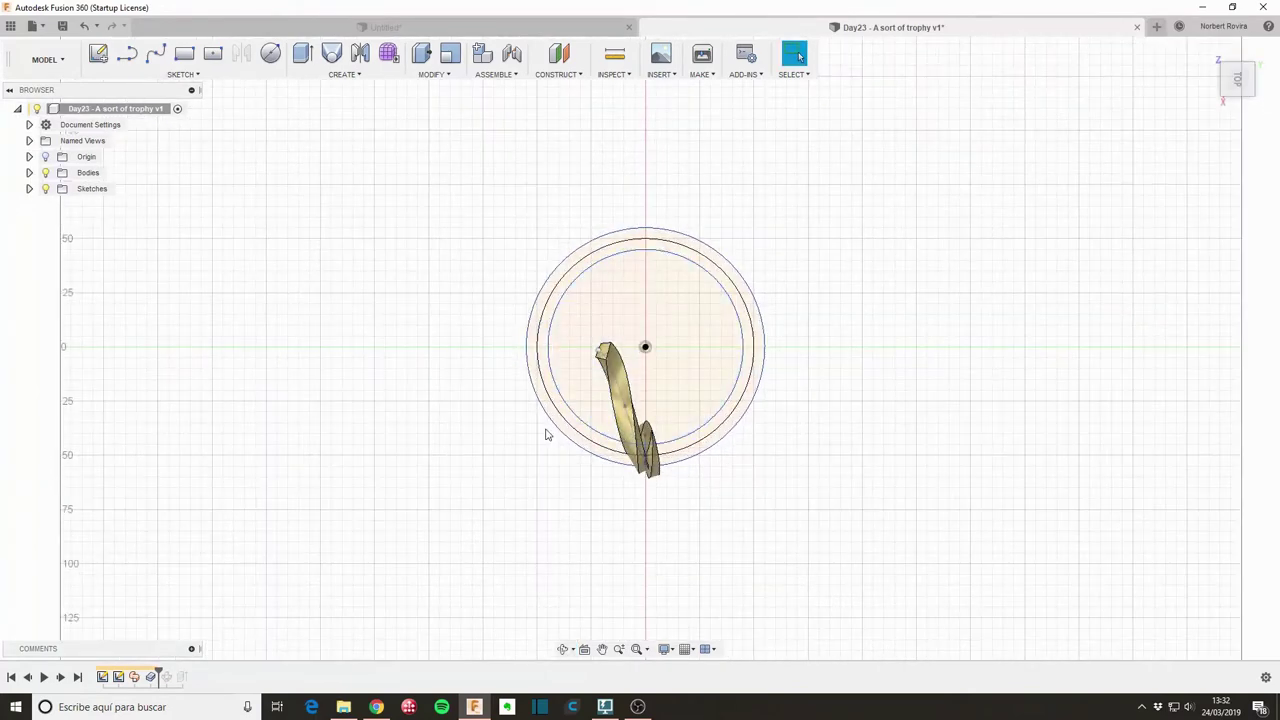
key("m")
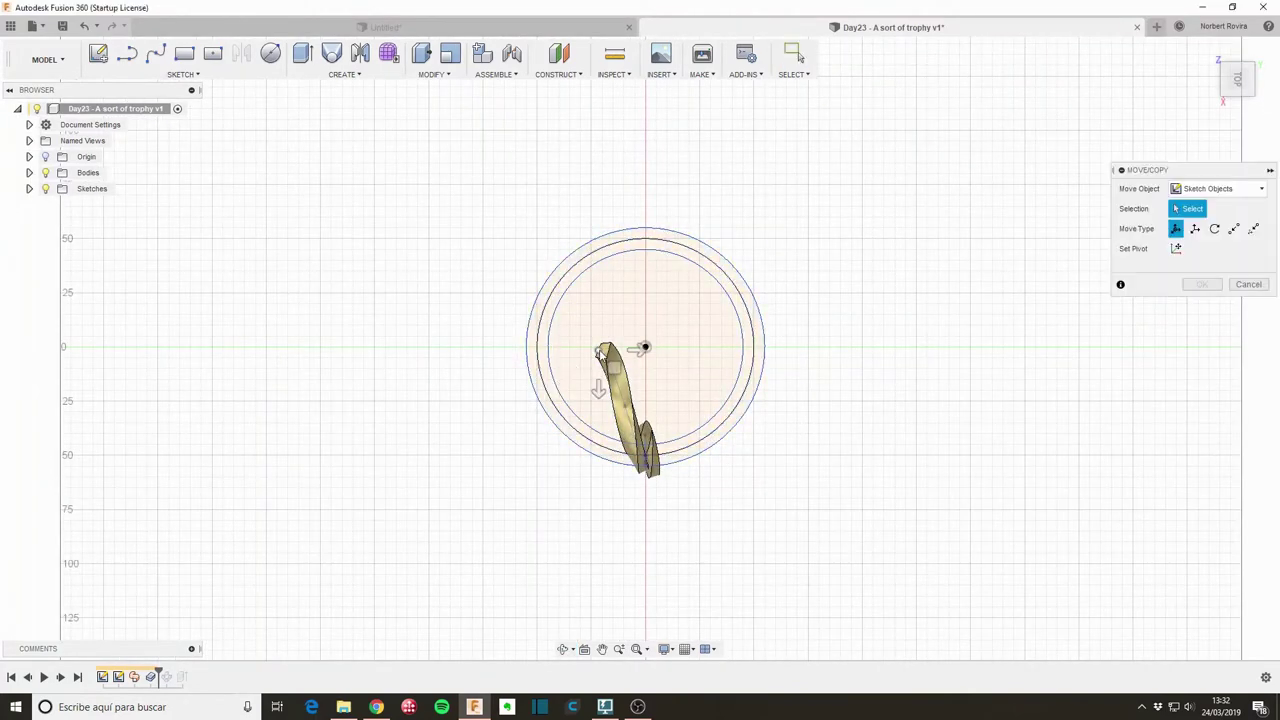
left_click(601, 354)
left_click_drag(612, 362, 615, 343)
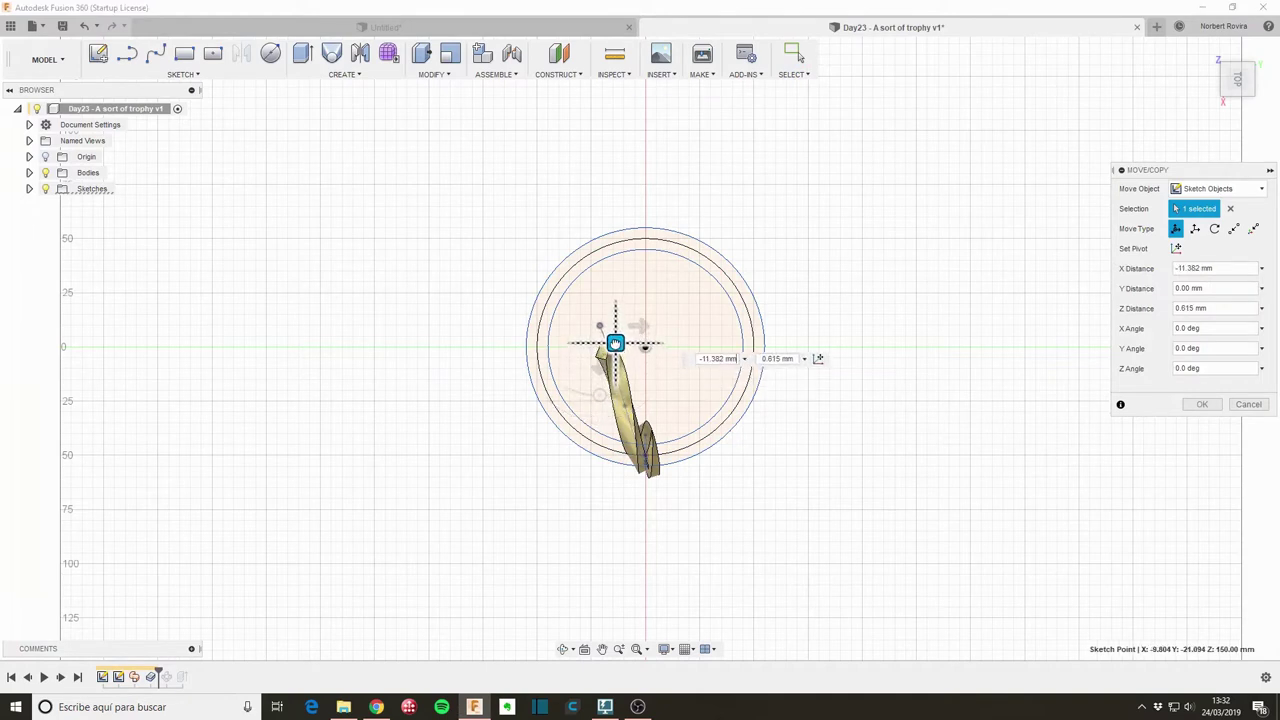
left_click(627, 412)
left_click_drag(645, 416, 637, 402)
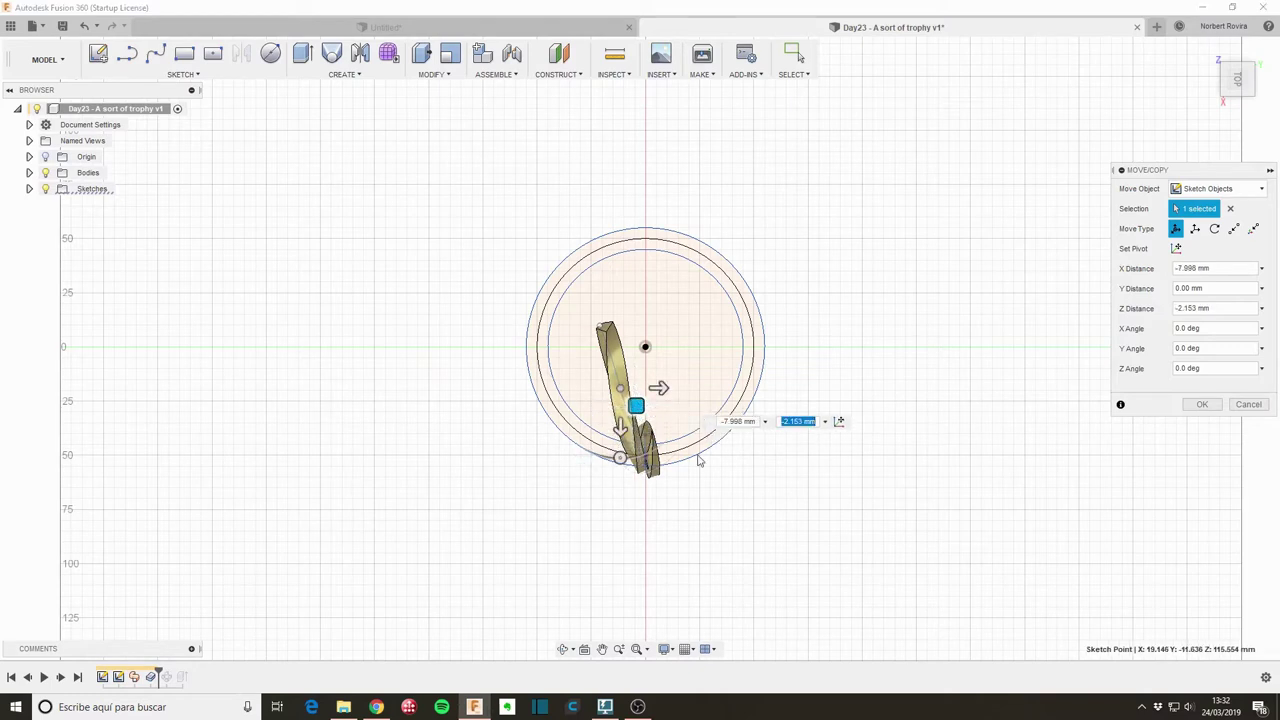
left_click(1201, 406)
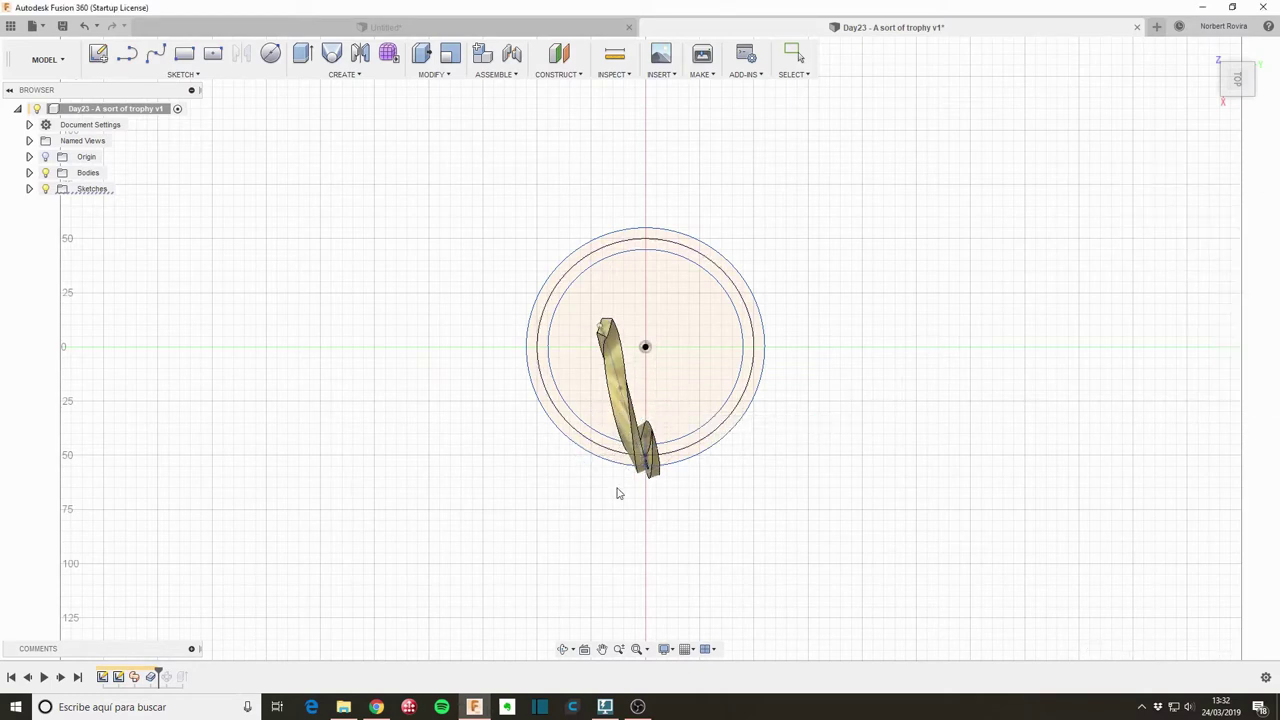
mouse_move(617, 491)
middle_mouse_down("shift")
mouse_move(623, 511)
mouse_move(638, 476)
middle_mouse_up("shift")
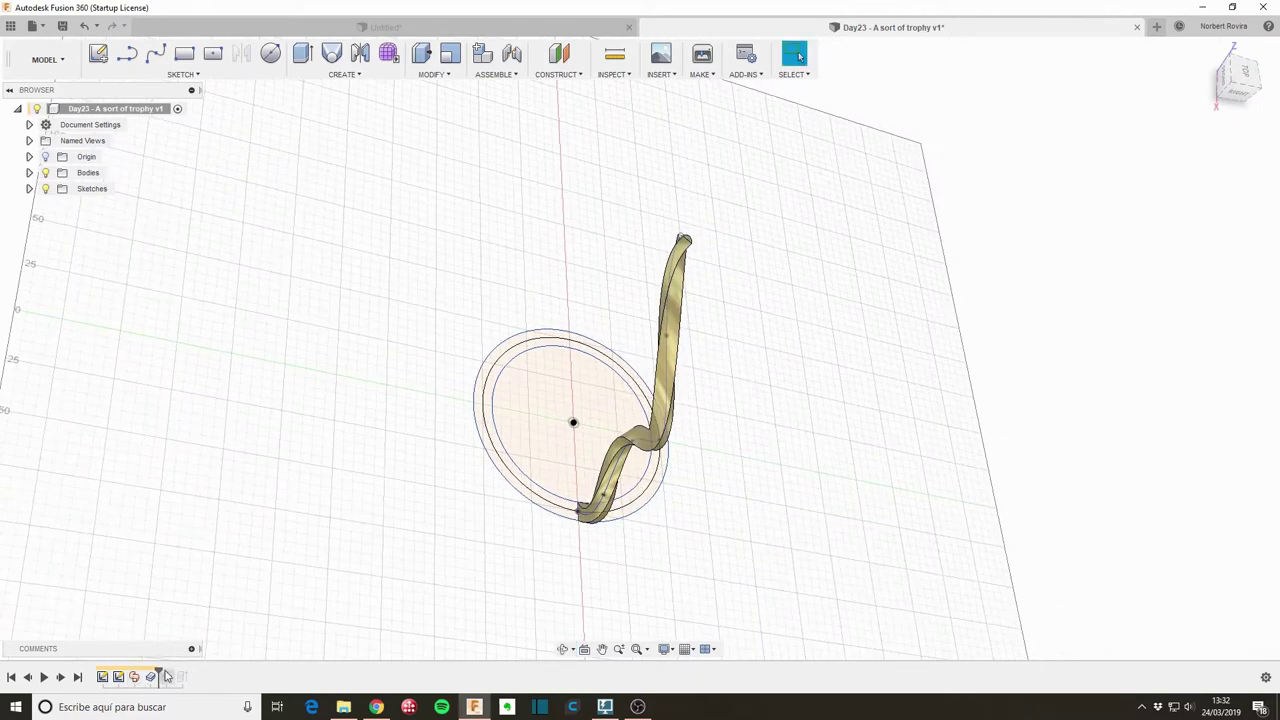
- Roll the timeline forward to all ribbons and nudge the yellow ribbon's sketch point inward
left_click_drag(160, 672, 173, 676)
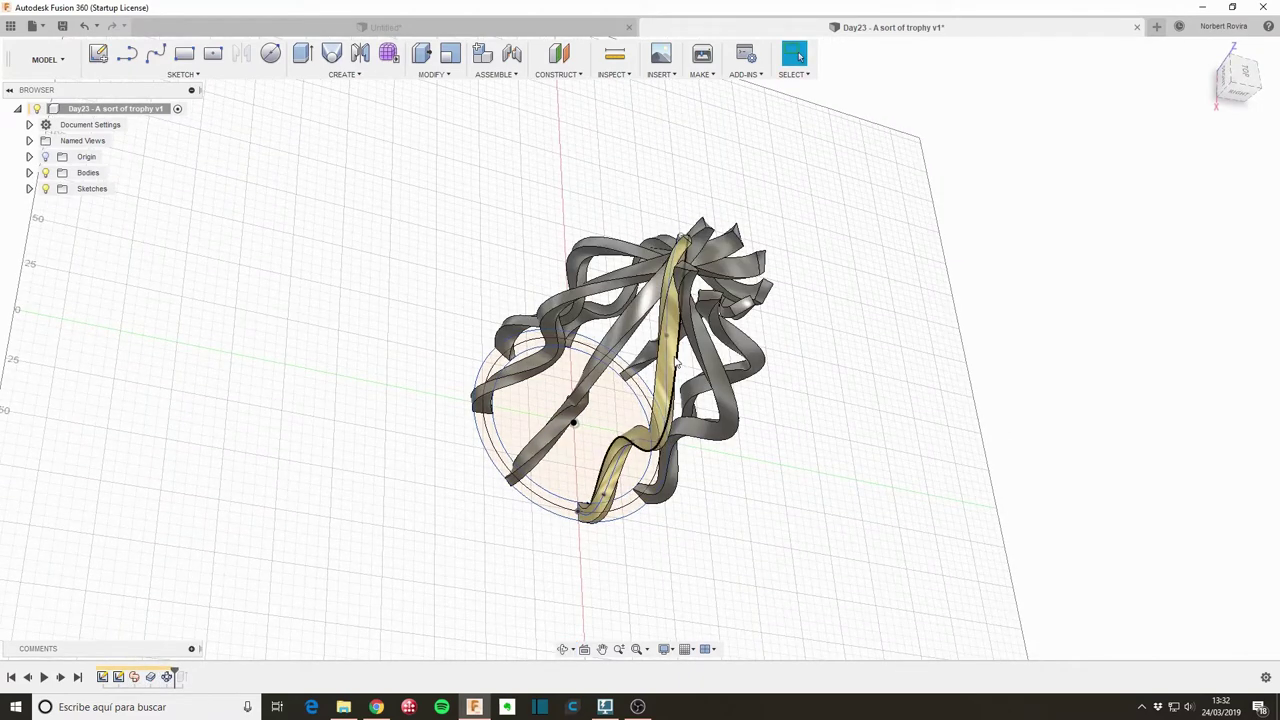
mouse_move(818, 275)
middle_mouse_down("shift")
mouse_move(786, 311)
mouse_move(840, 329)
mouse_move(811, 343)
mouse_move(809, 263)
mouse_move(797, 329)
middle_mouse_up("shift")
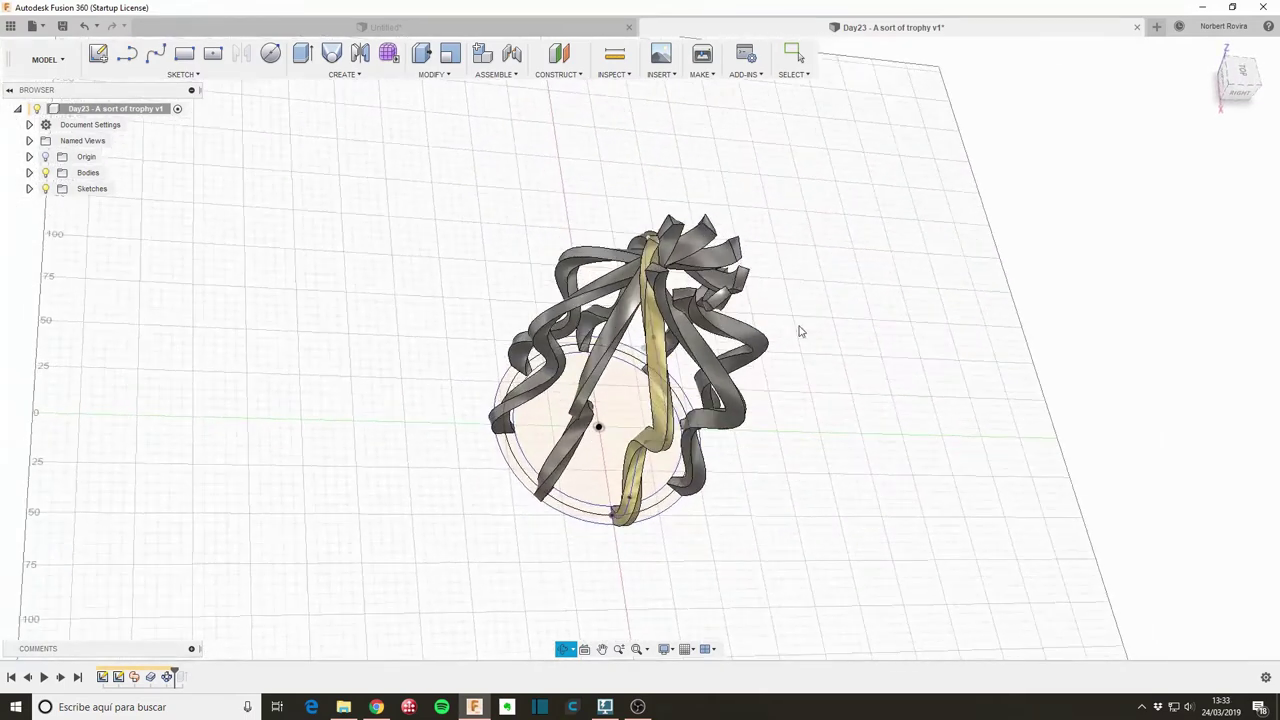
key("m")
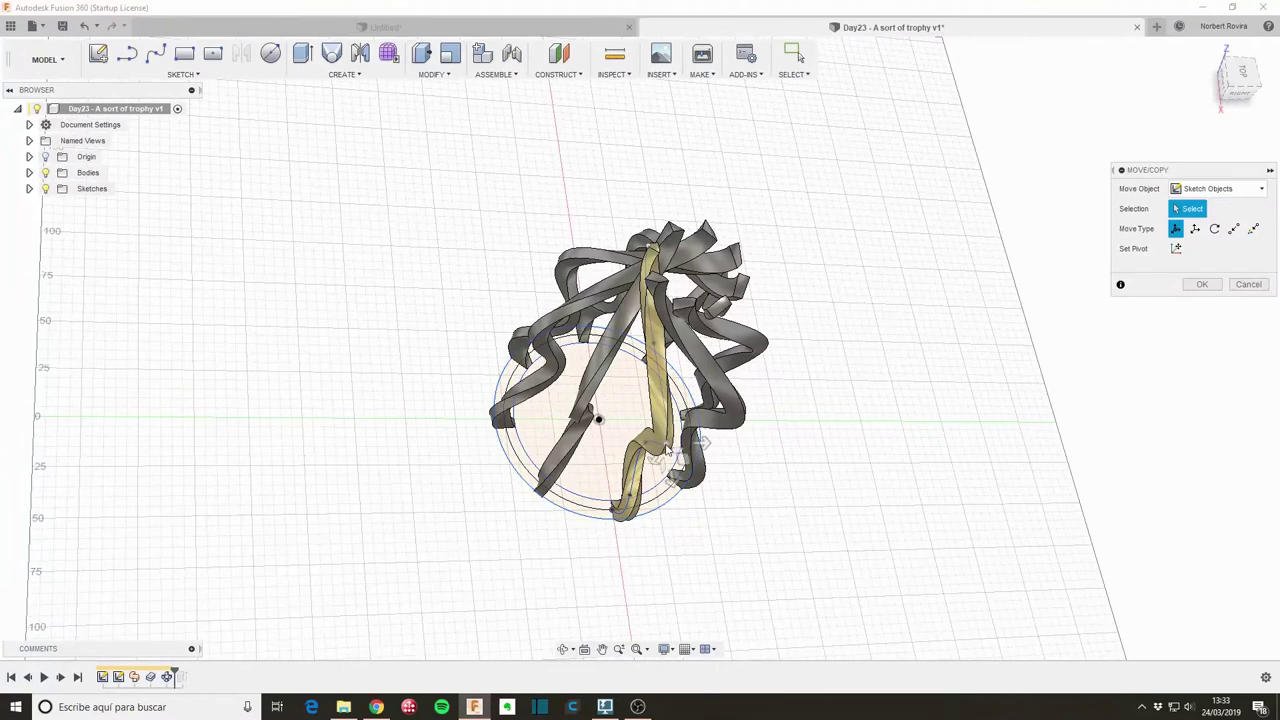
middle_click_drag(800, 404, 660, 470, "shift")
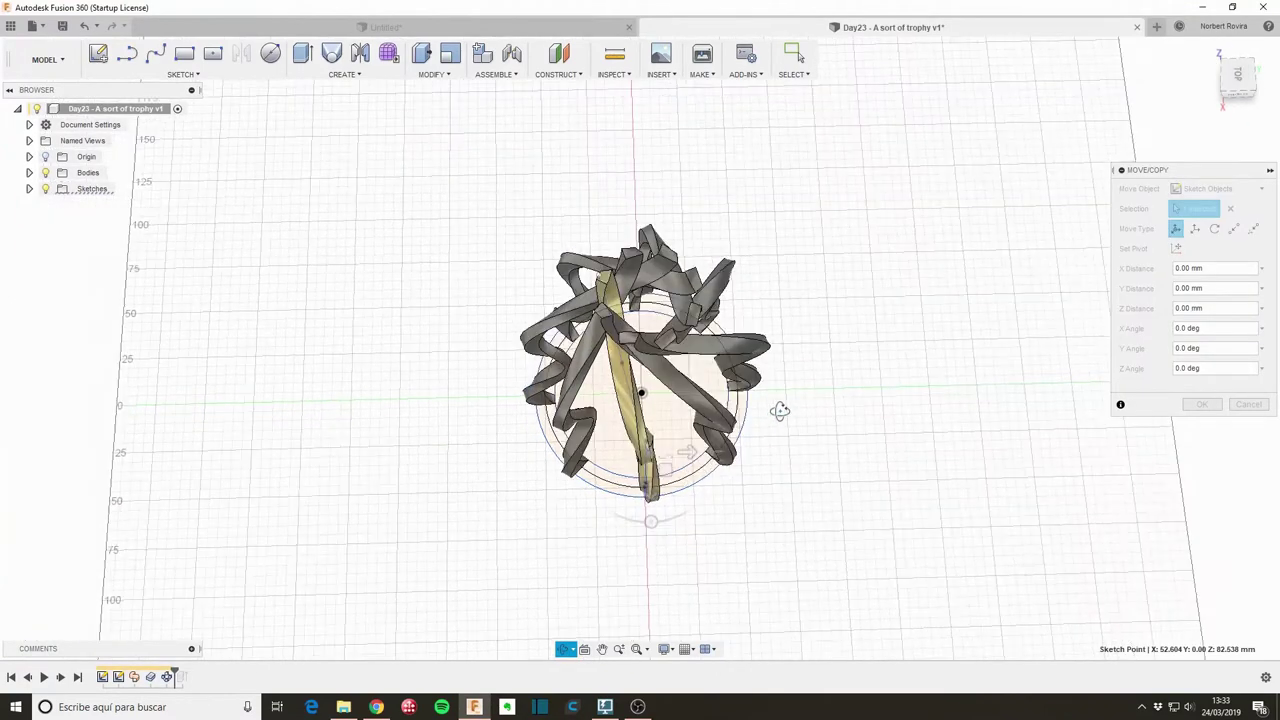
left_click_drag(660, 470, 641, 461)
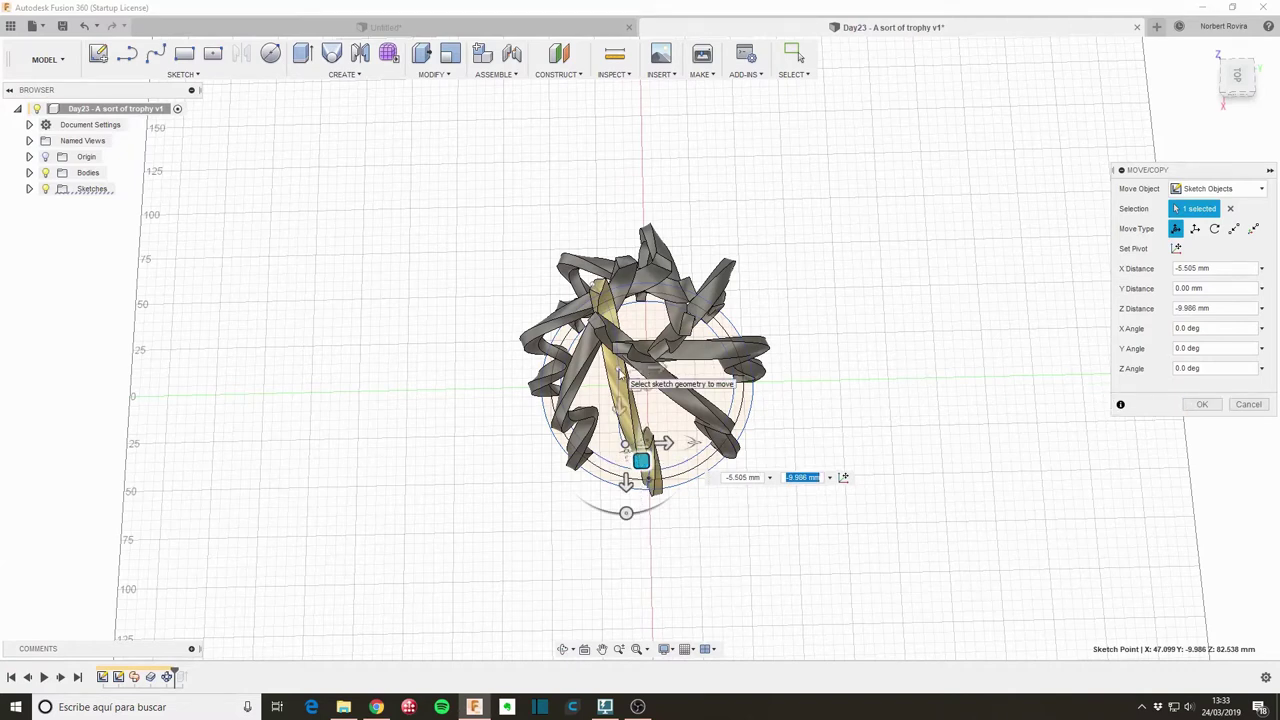
left_click(633, 385)
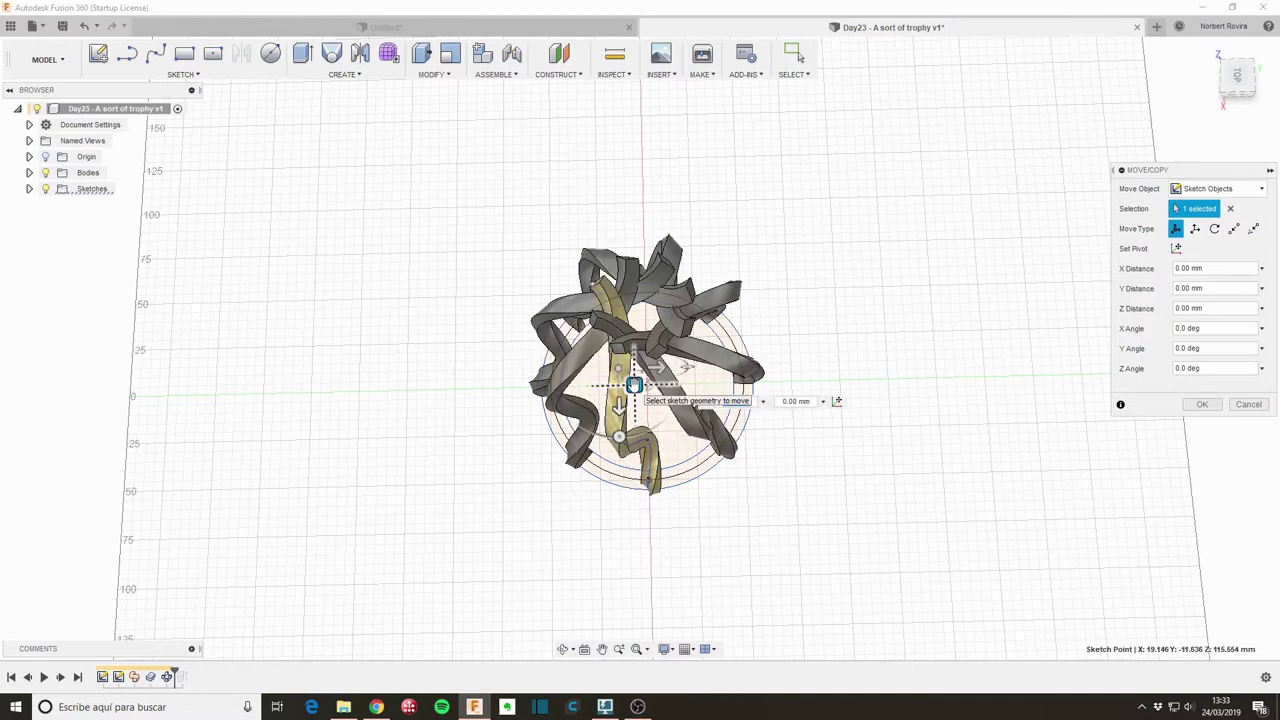
left_click_drag(633, 385, 624, 381)
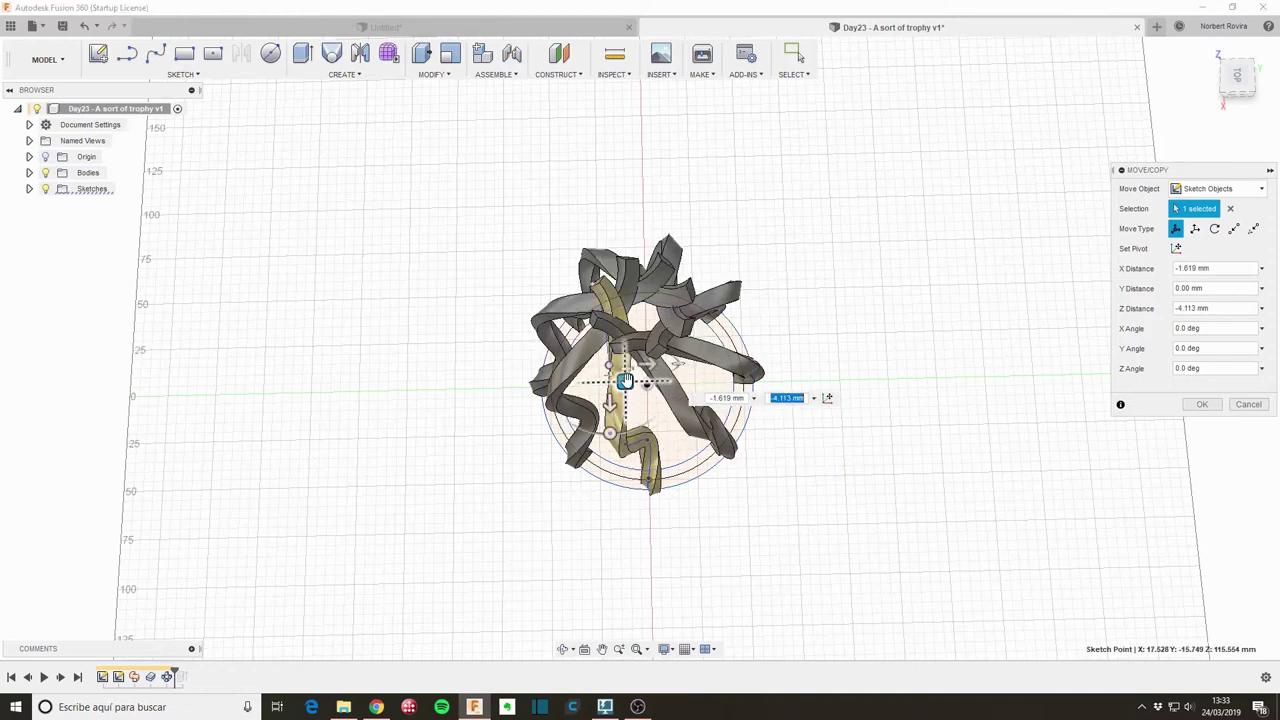
left_click(1197, 405)
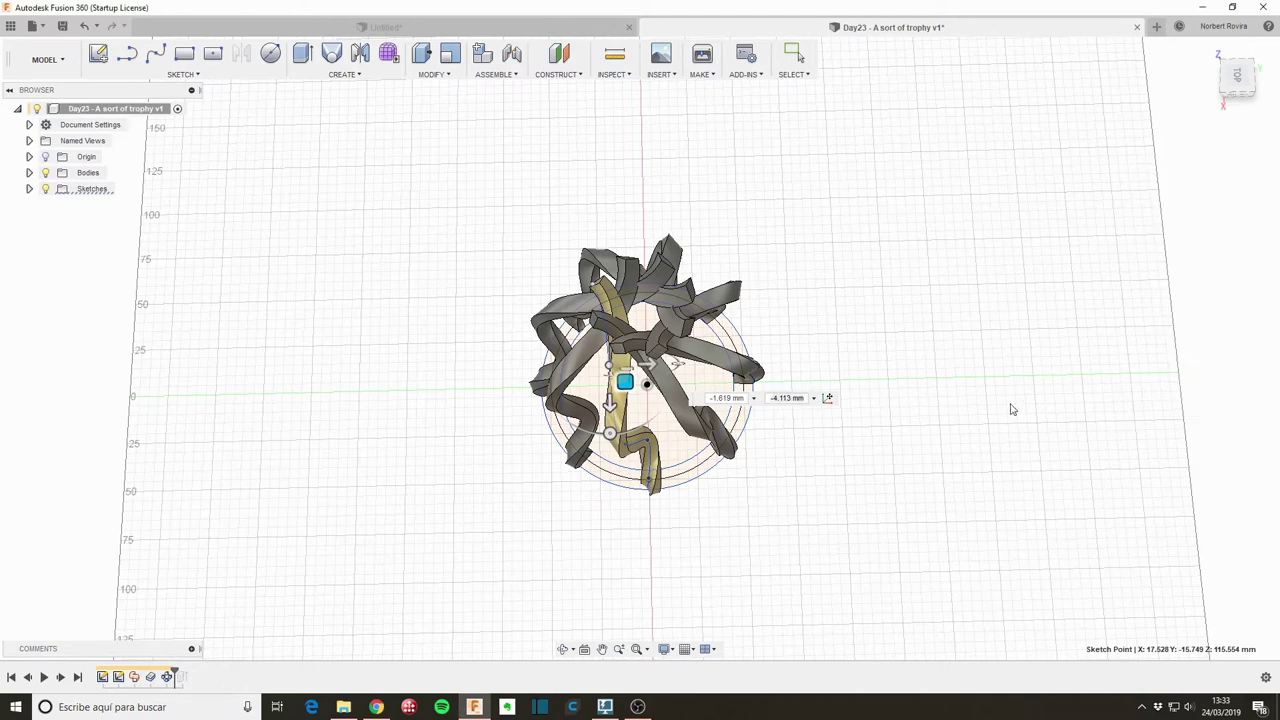
- From Top view, shift the yellow ribbon's sketch point slightly toward the centre
mouse_move(659, 520)
middle_mouse_down("shift")
mouse_move(729, 486)
mouse_move(746, 503)
mouse_move(746, 529)
mouse_move(676, 390)
mouse_move(516, 366)
mouse_move(580, 350)
middle_mouse_up("shift")
scroll(523, 366, "up", 3)
key("Escape")
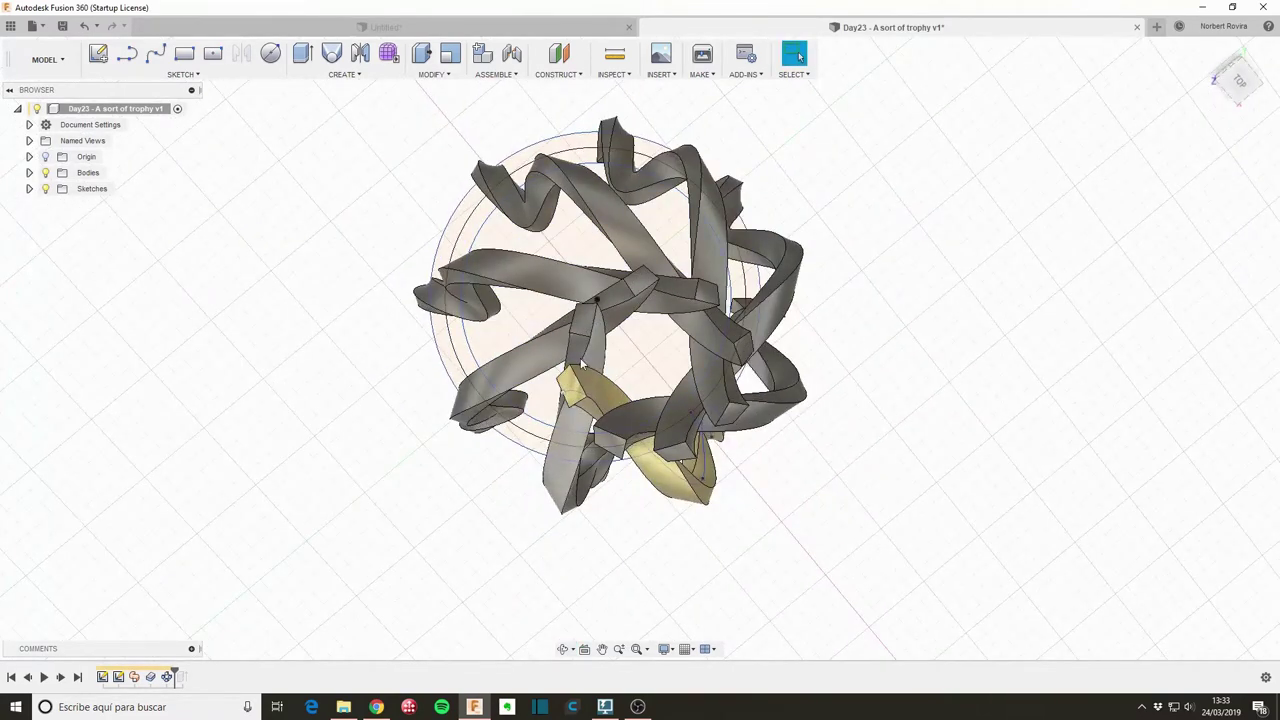
left_click(1240, 85)
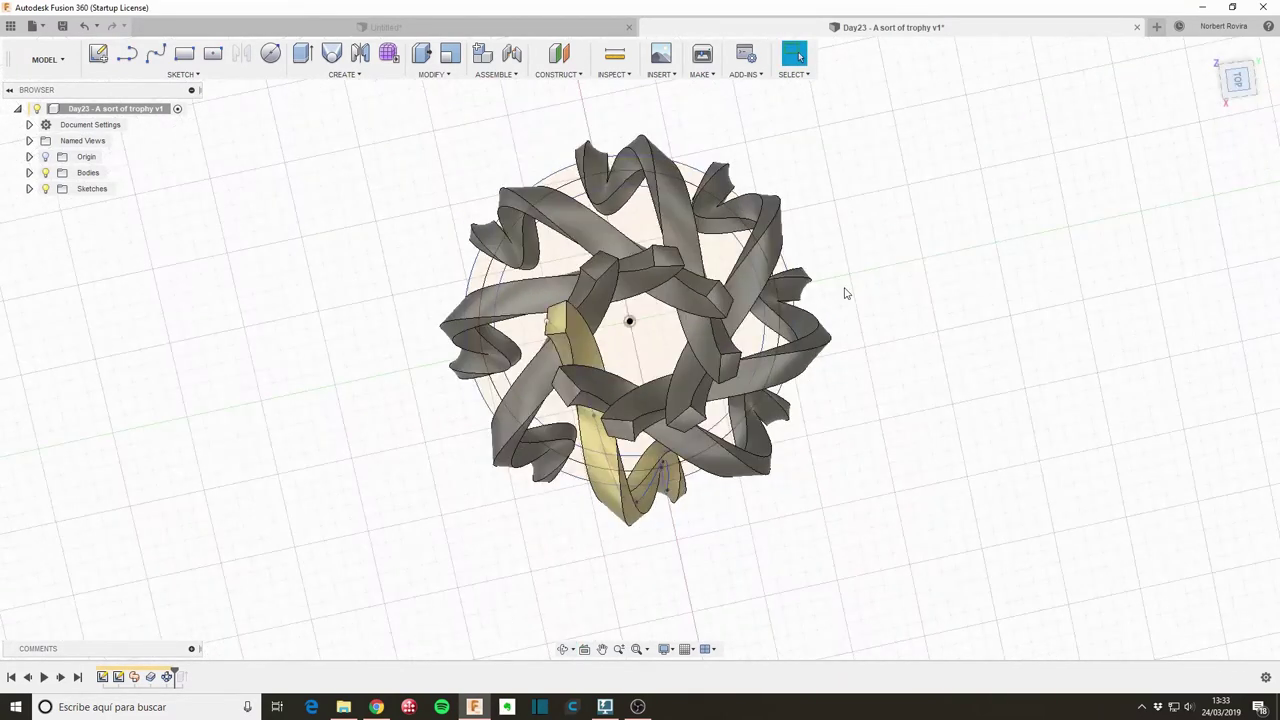
key("m")
left_click(564, 300)
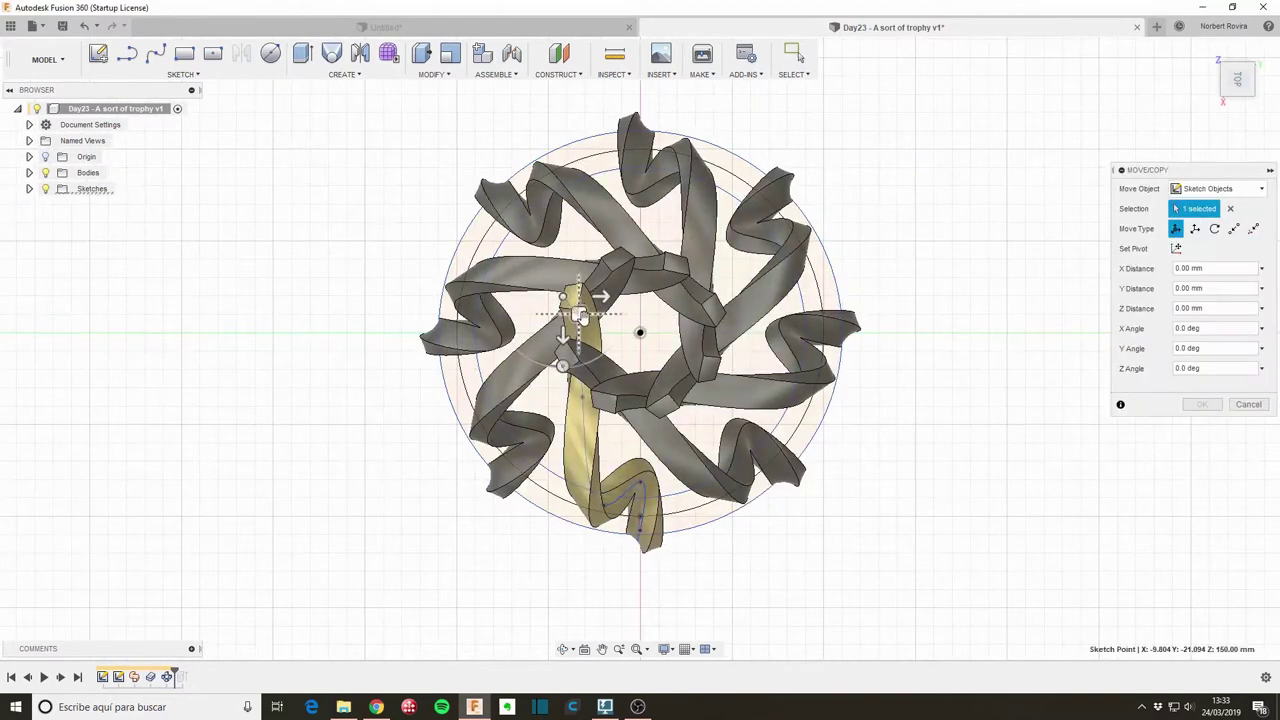
left_click_drag(580, 318, 593, 318)
key("Tab")
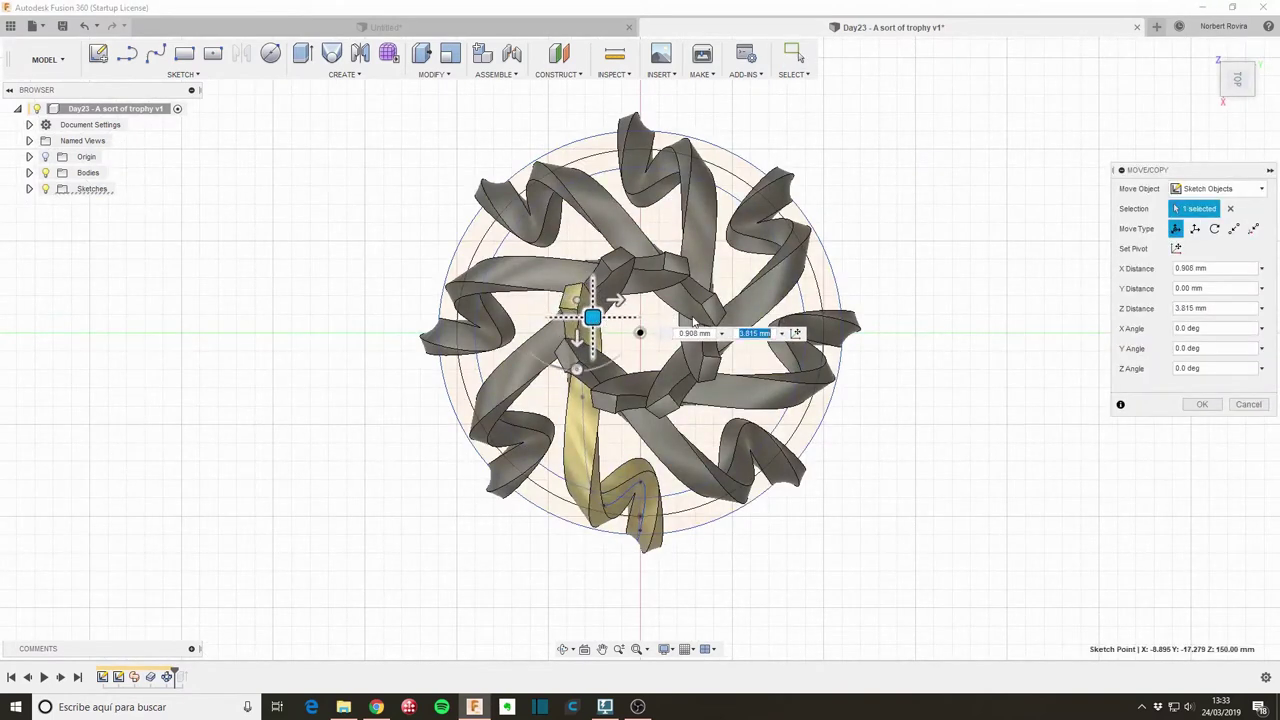
left_click(1194, 408)
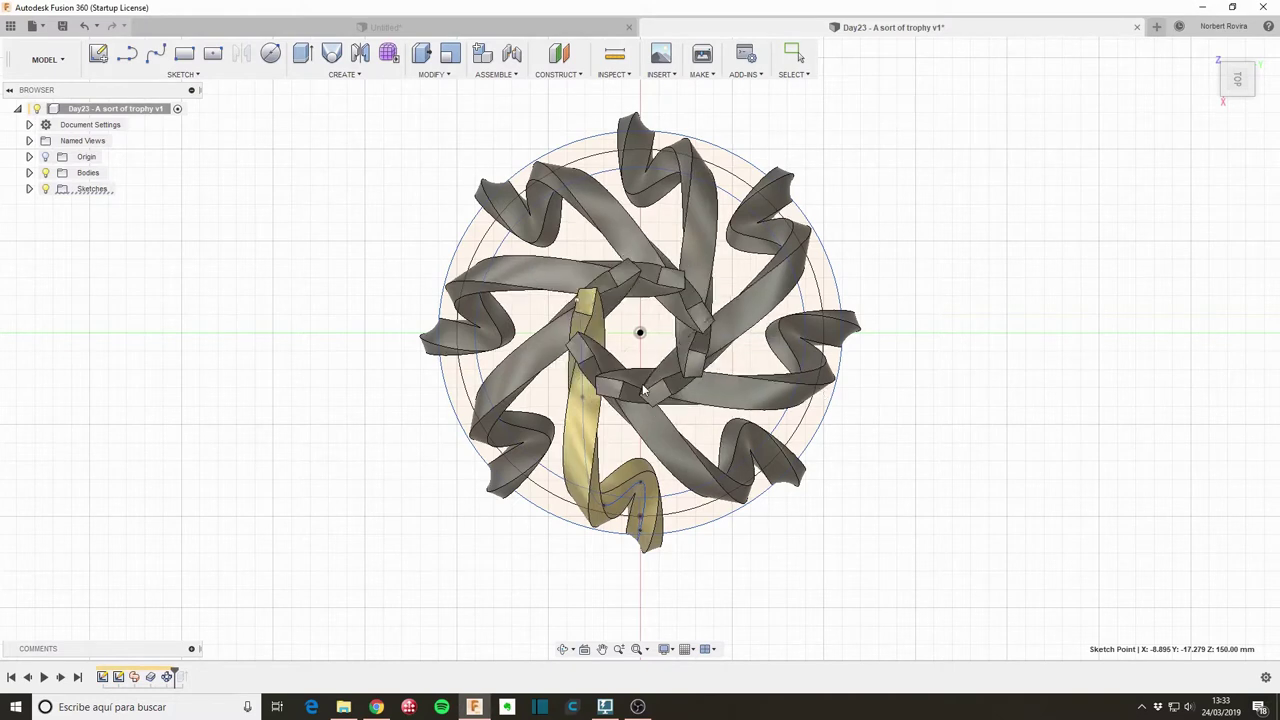
- Move the ribbon's sketch point once more toward the centre and check from a tilted view
key("m")
left_click(581, 303)
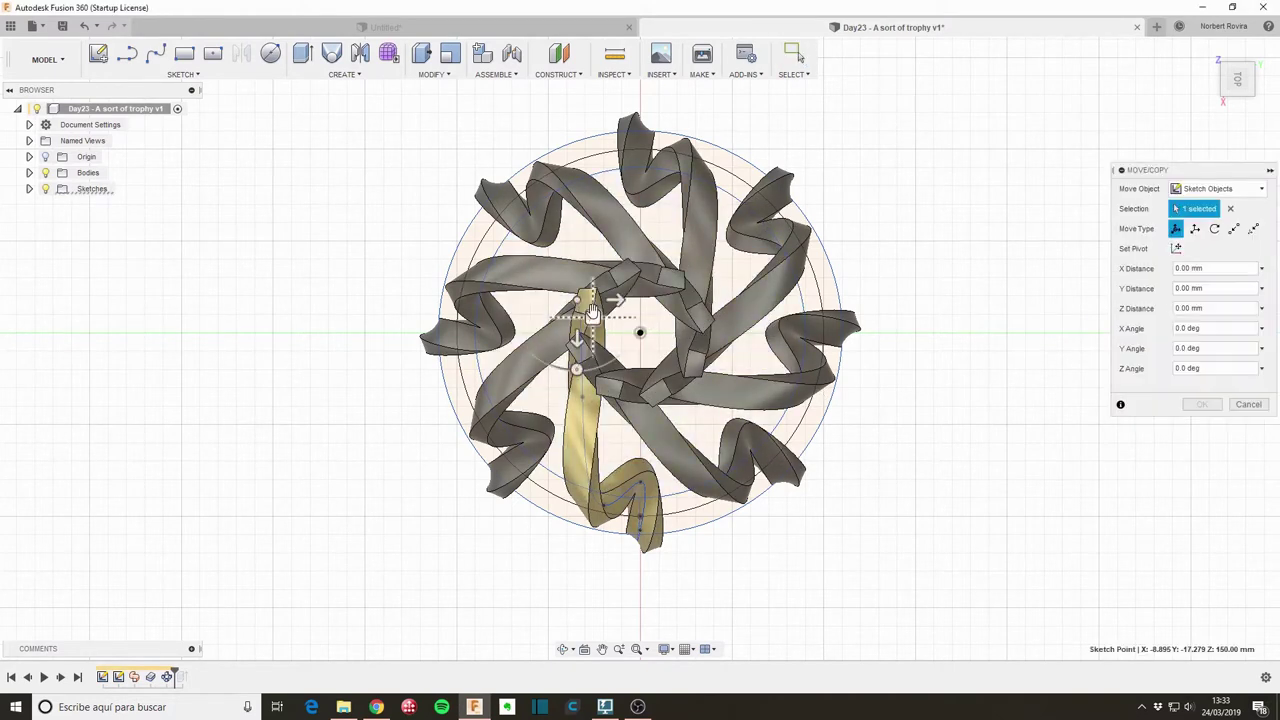
left_click_drag(592, 316, 602, 322)
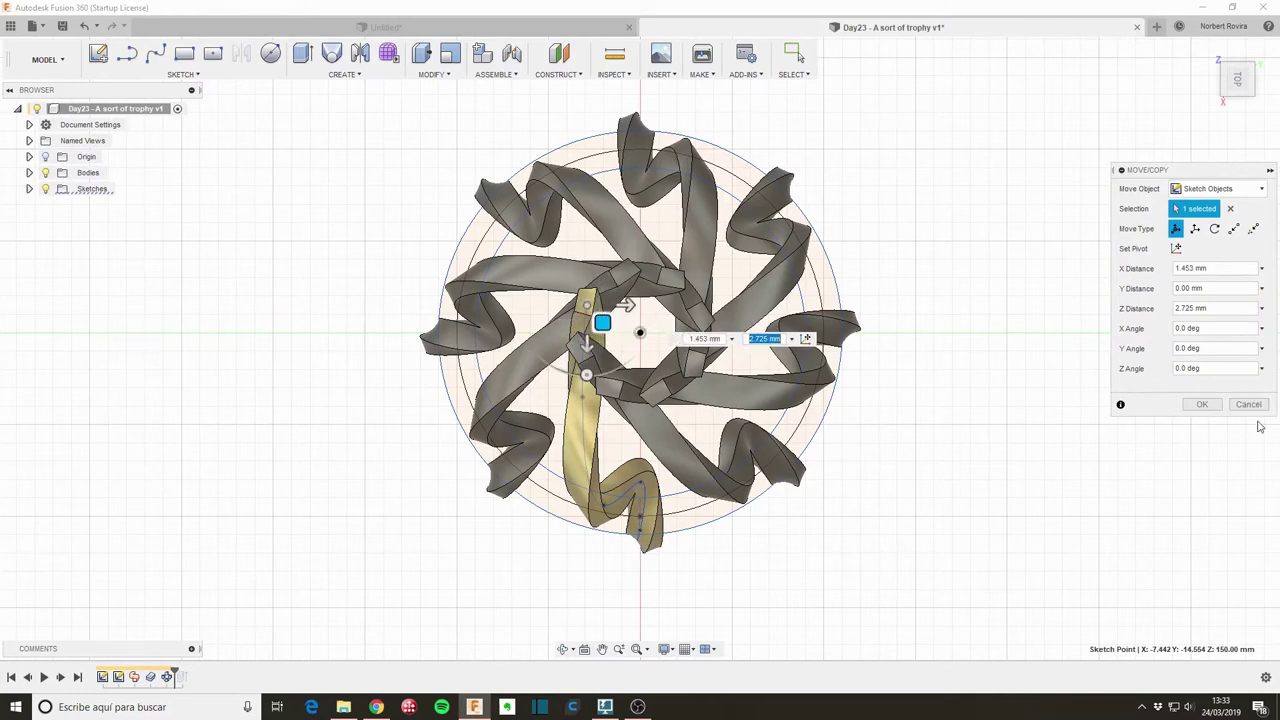
left_click(1203, 404)
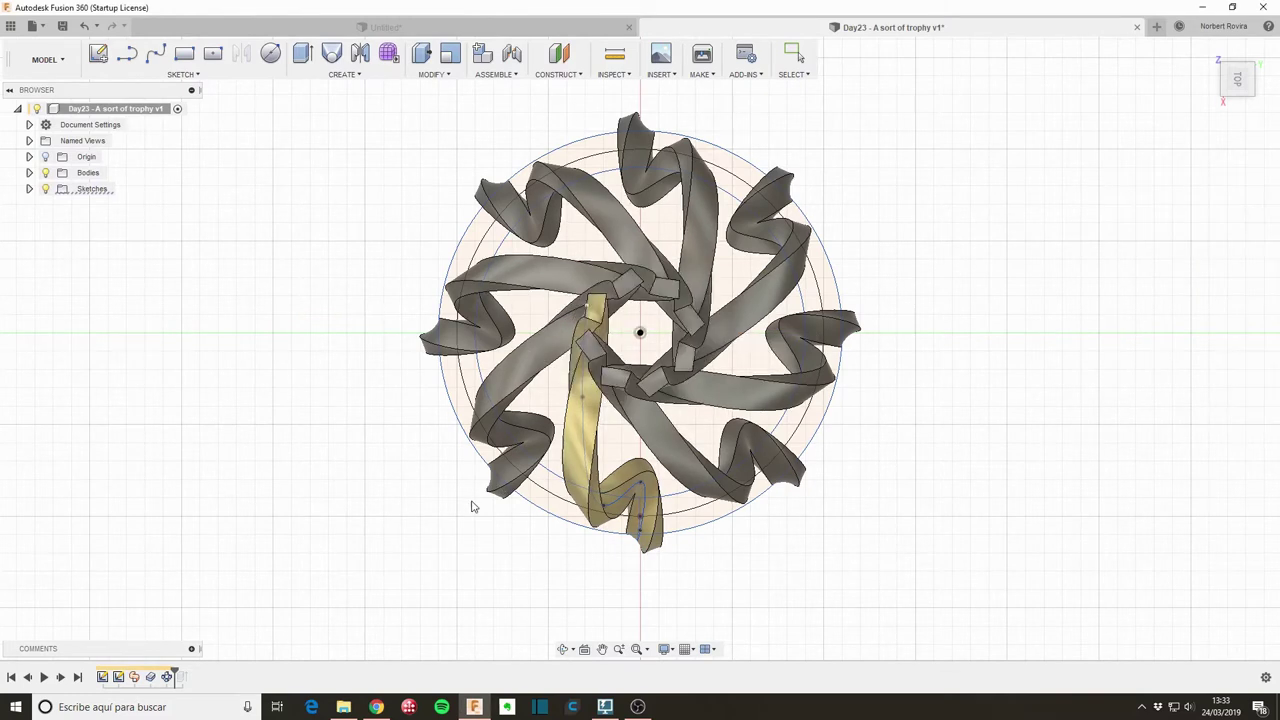
mouse_move(891, 449)
middle_mouse_down("shift")
mouse_move(934, 418)
mouse_move(639, 468)
mouse_move(649, 443)
mouse_move(666, 443)
mouse_move(640, 457)
mouse_move(650, 450)
middle_mouse_up("shift")
- In Top view, nudge the yellow ribbon's sketch point slightly down and left
left_click(1239, 85)
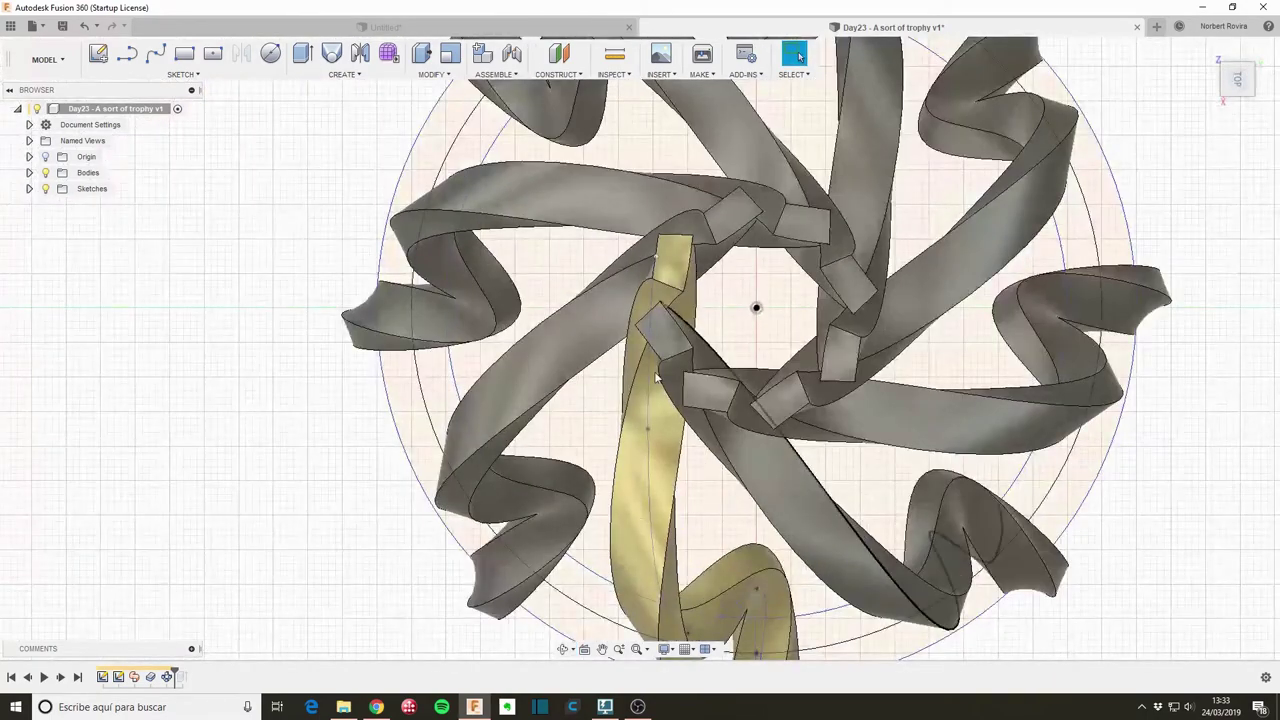
left_click(648, 430)
key("m")
left_click_drag(663, 444, 657, 441)
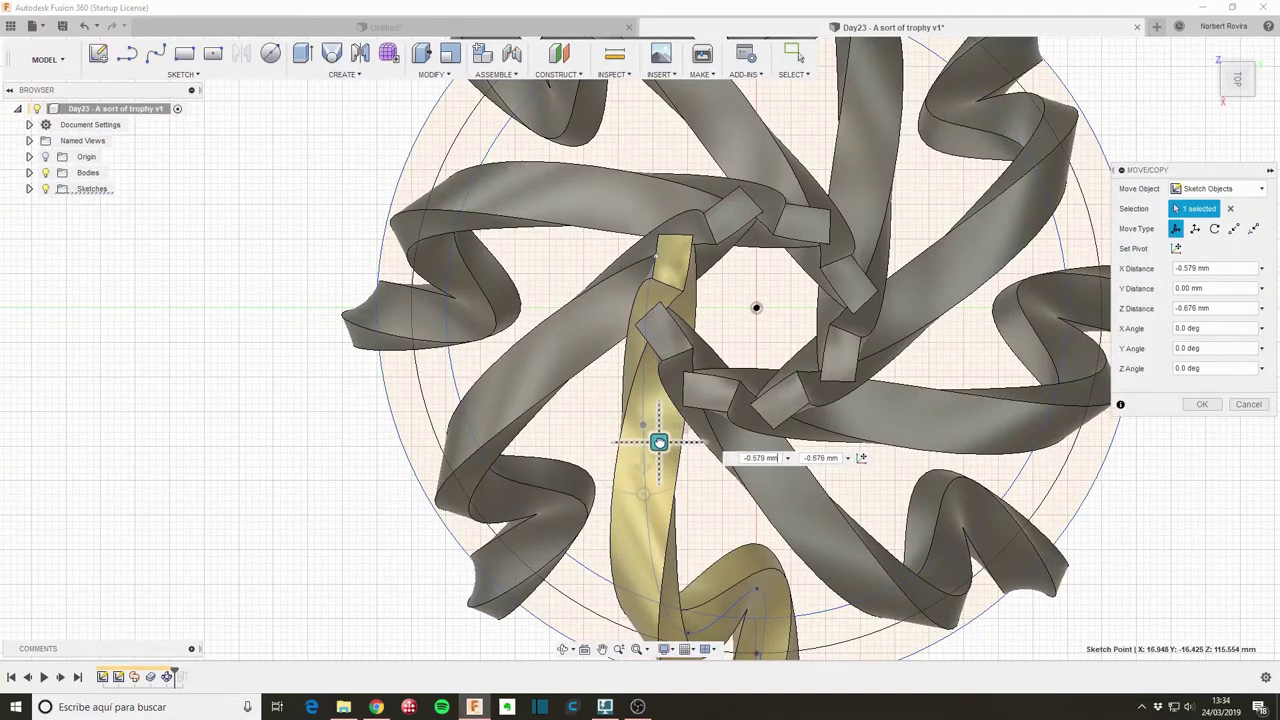
left_click(1202, 405)
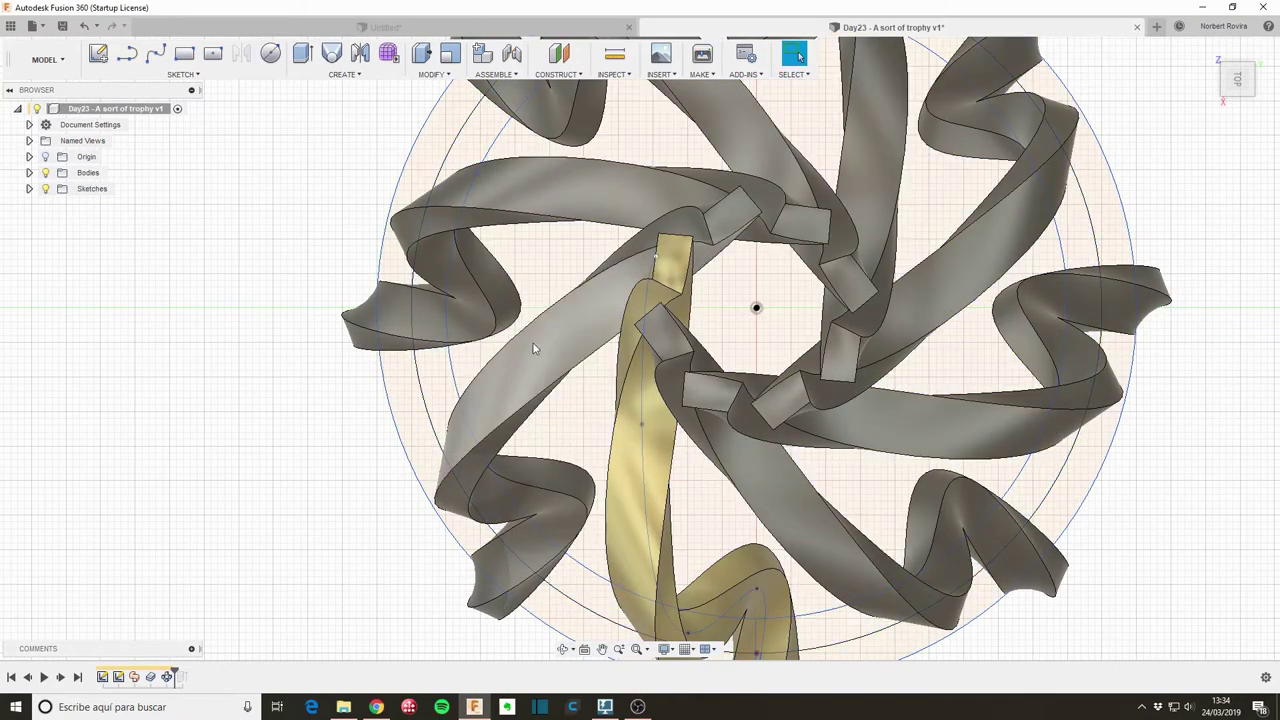
mouse_move(568, 303)
middle_mouse_down("shift")
mouse_move(590, 333)
mouse_move(798, 474)
mouse_move(748, 446)
mouse_move(832, 325)
middle_mouse_up("shift")
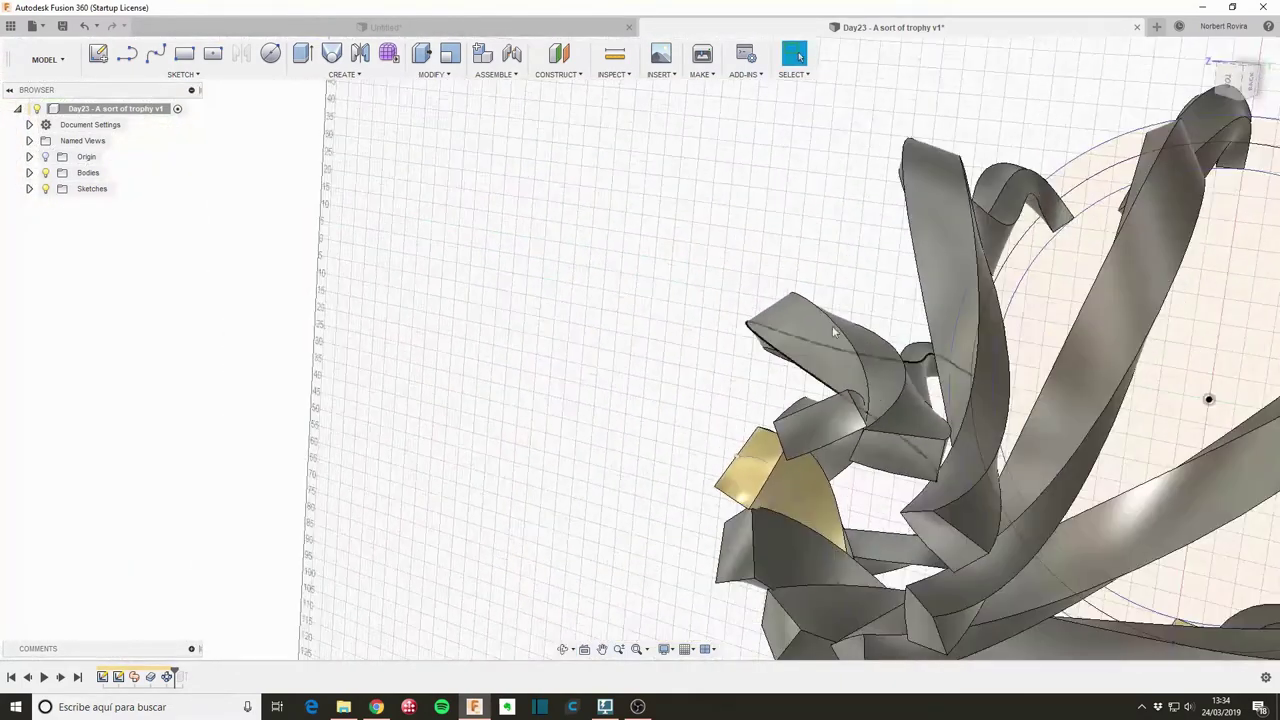
- Move the ribbon's inner sketch point by X −0.515 mm, Z −0.927 mm toward the centre
left_click(1228, 84)
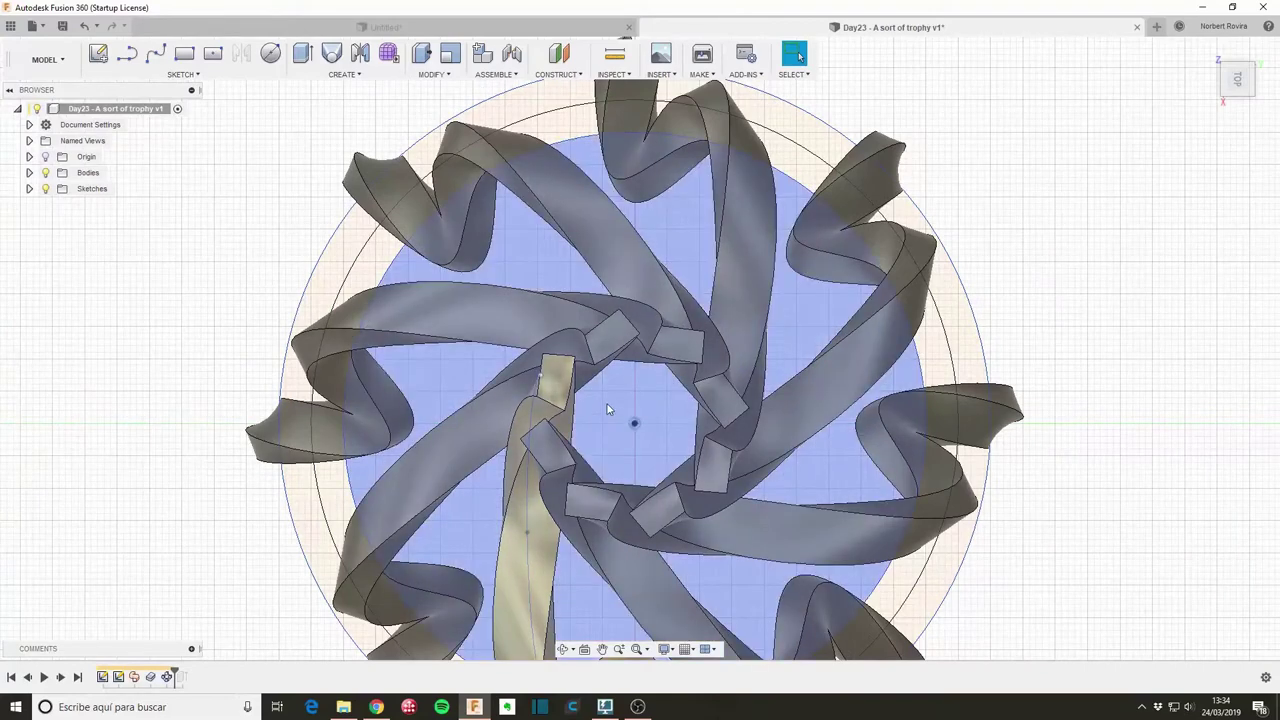
key("m")
left_click(541, 381)
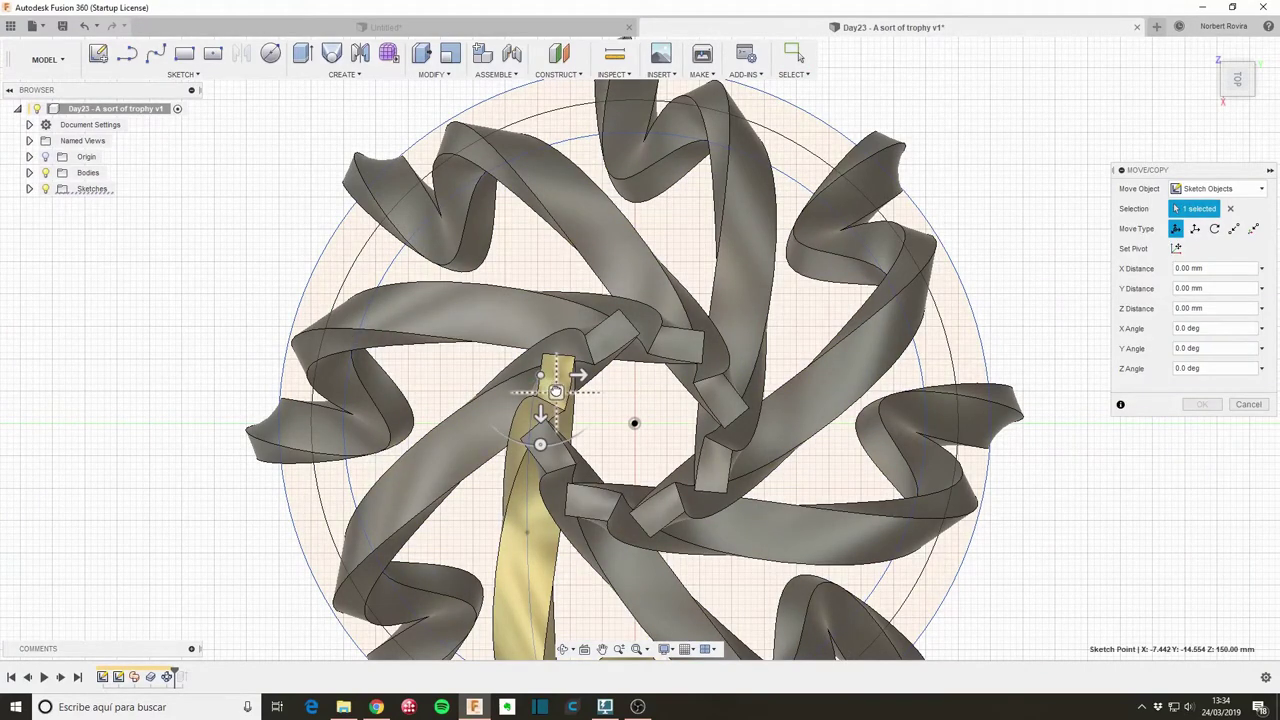
left_click_drag(555, 391, 550, 388)
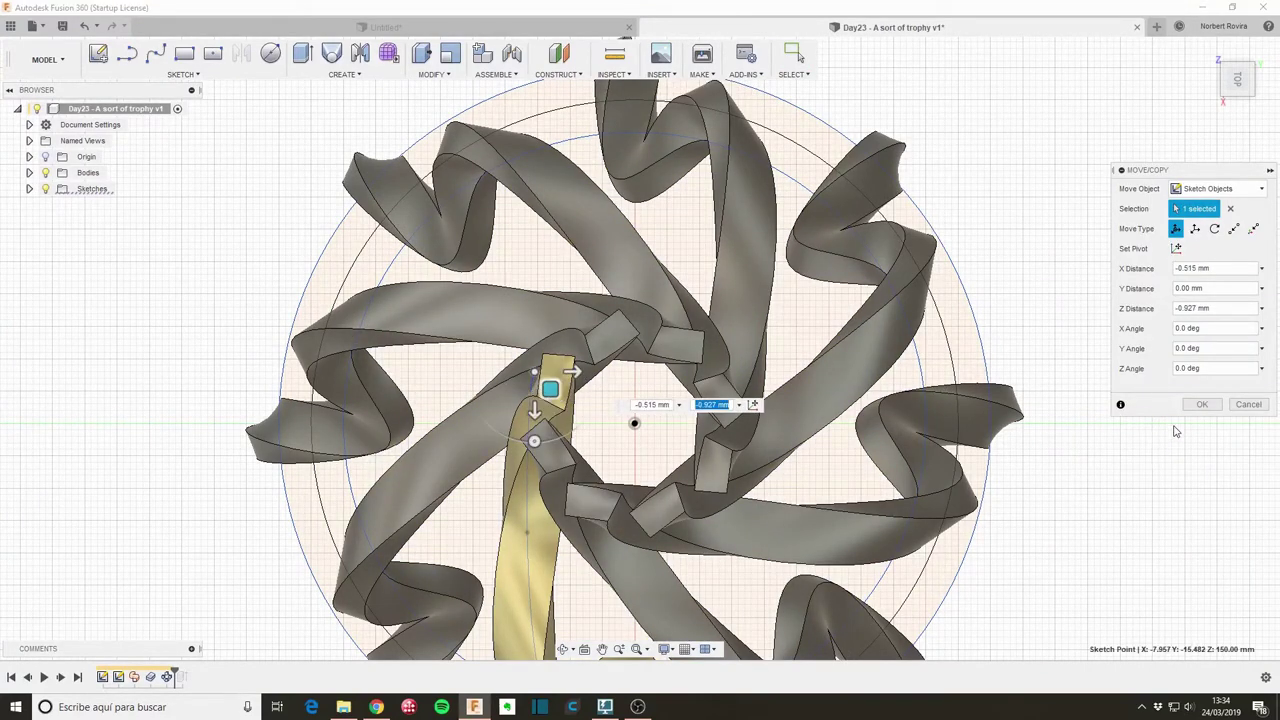
left_click(1200, 405)
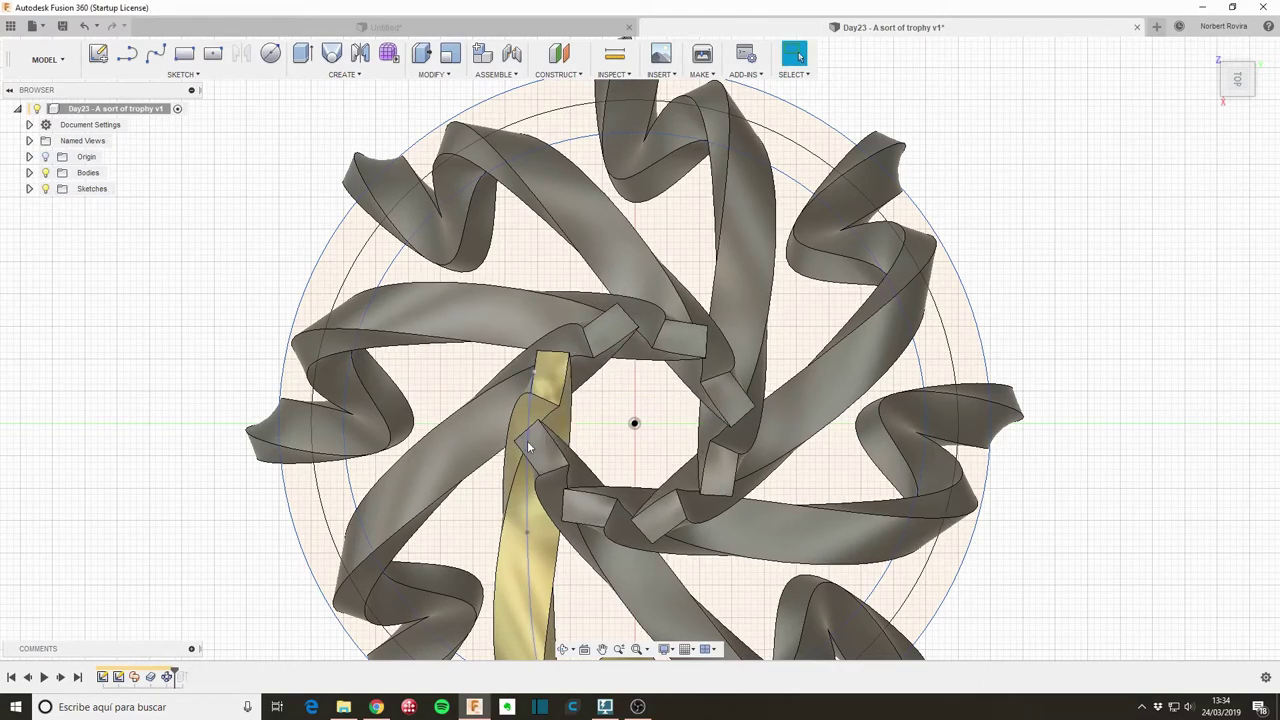
mouse_move(577, 480)
middle_mouse_down("shift")
mouse_move(693, 365)
mouse_move(656, 372)
middle_mouse_up("shift")
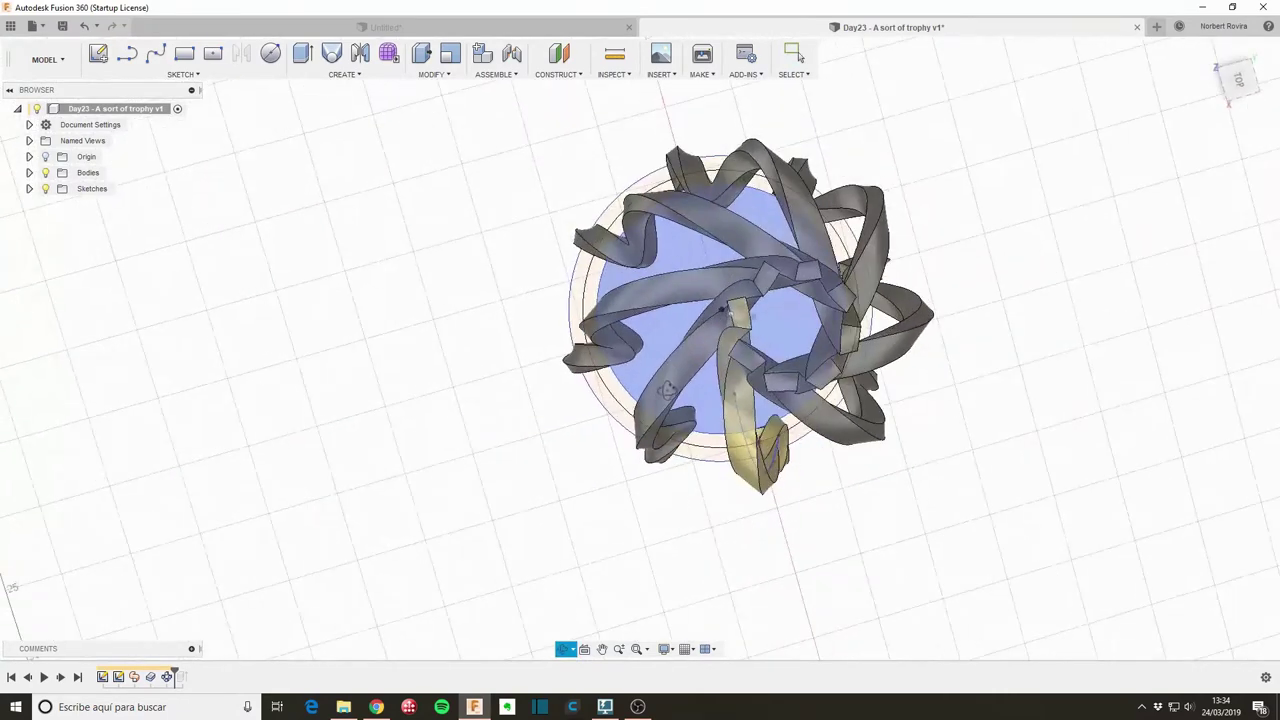
- Start an Offset Plane, cancel it, and reopen the Construct menu
mouse_move(656, 372)
middle_mouse_down("shift")
mouse_move(1075, 211)
mouse_move(833, 319)
middle_mouse_up("shift")
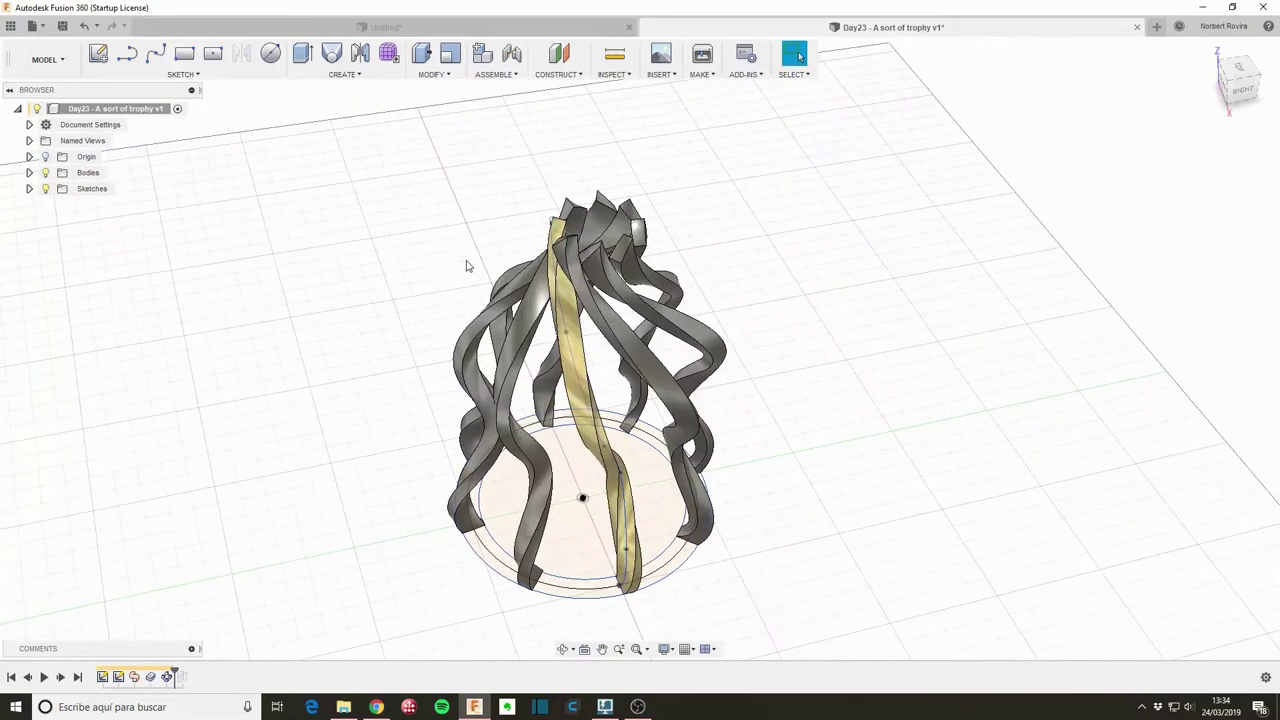
mouse_move(494, 224)
middle_mouse_down("shift")
mouse_move(486, 263)
mouse_move(463, 272)
middle_mouse_up("shift")
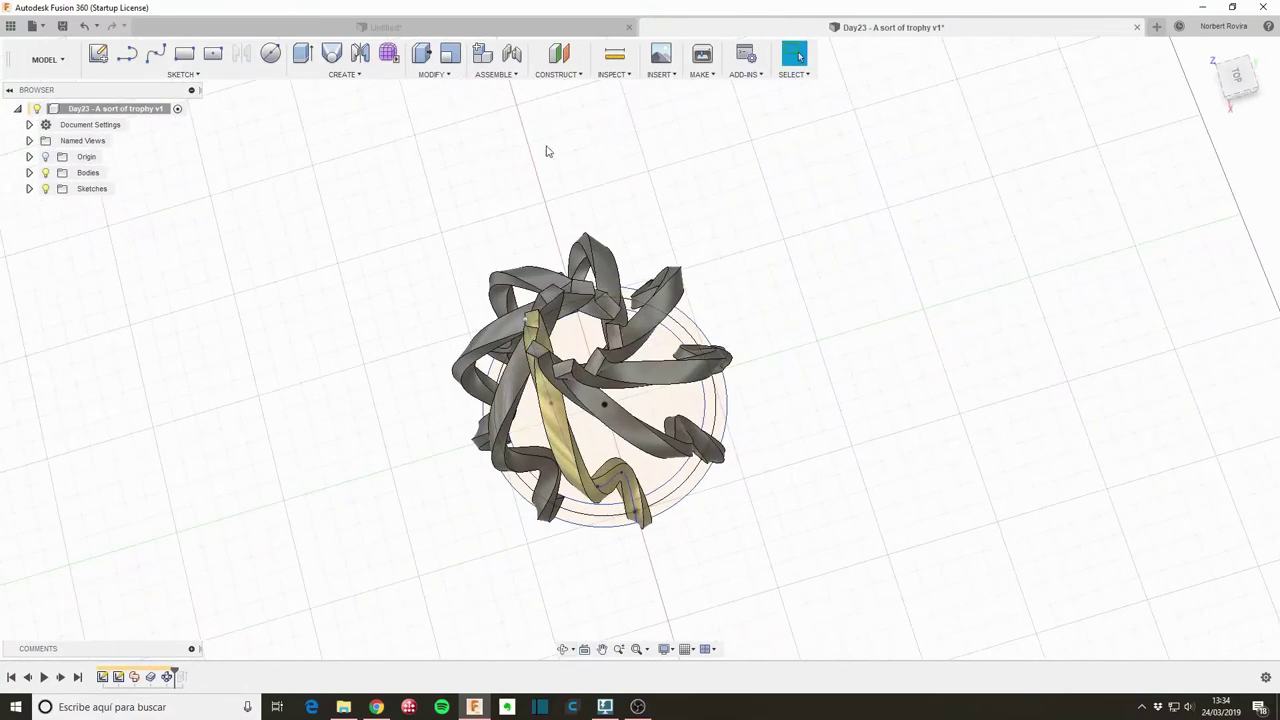
left_click(565, 75)
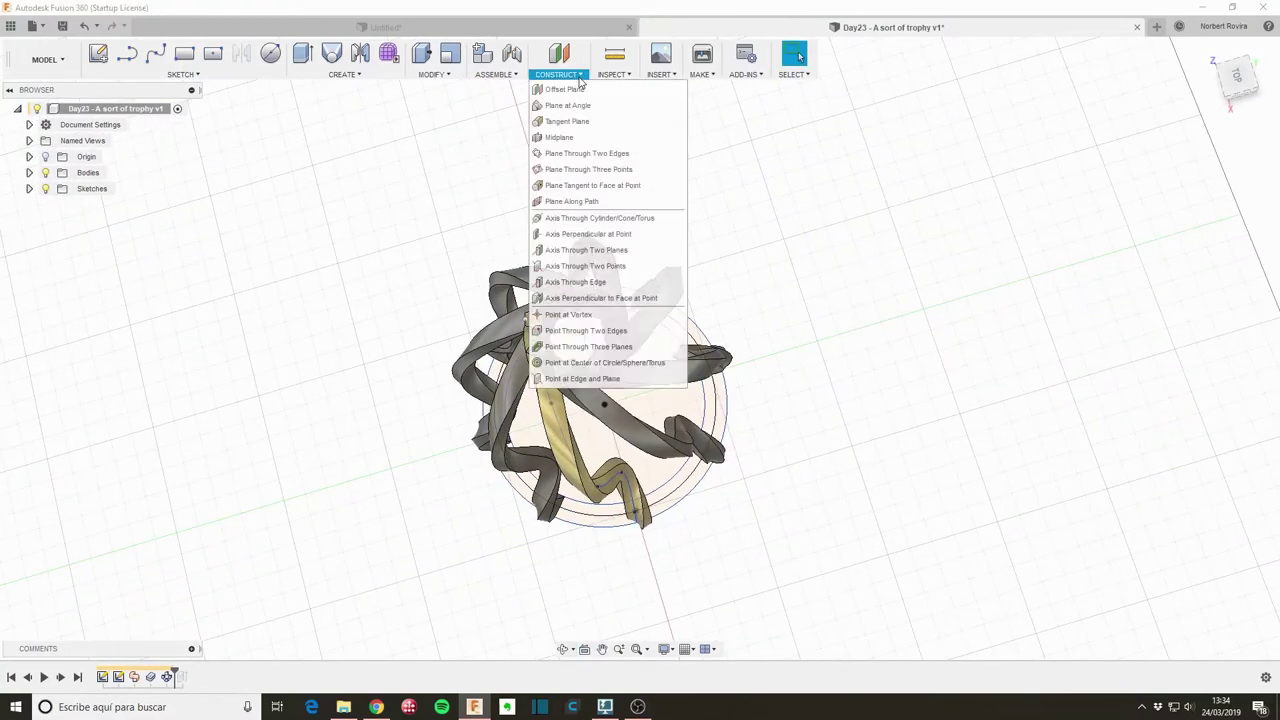
left_click(587, 90)
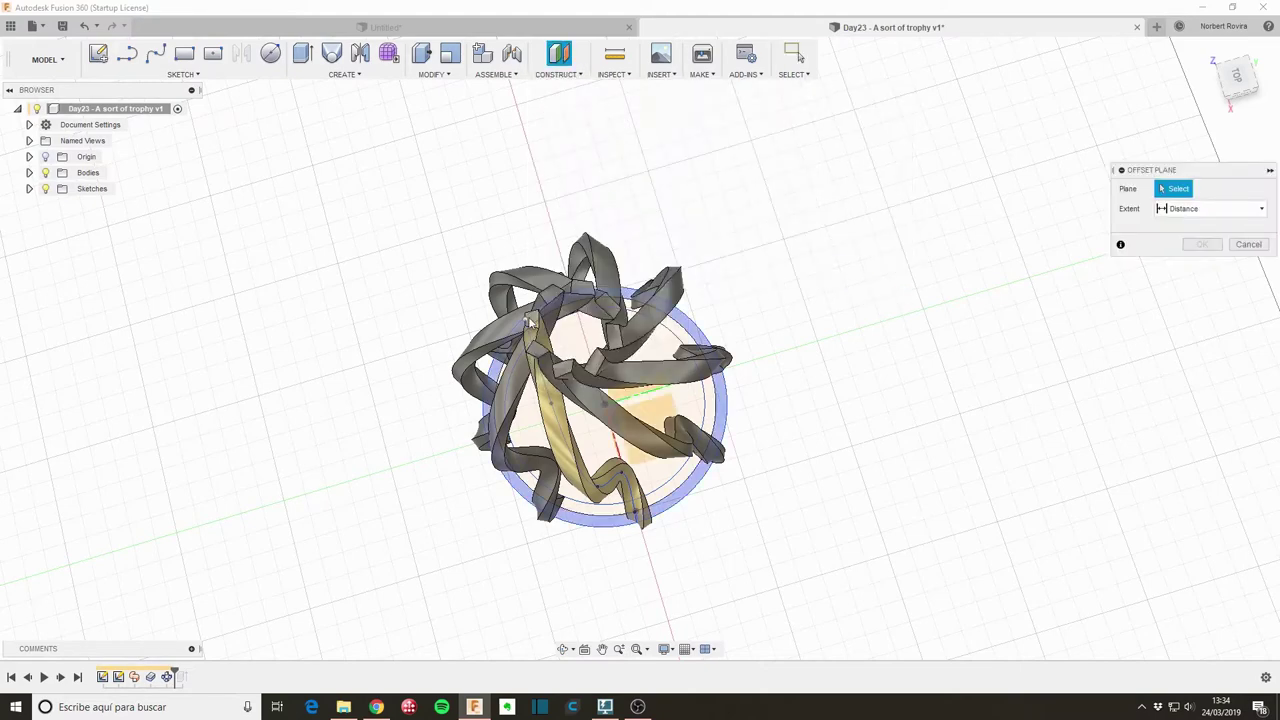
middle_click_drag(437, 297, 555, 383, "shift")
scroll(555, 383, "up", 3)
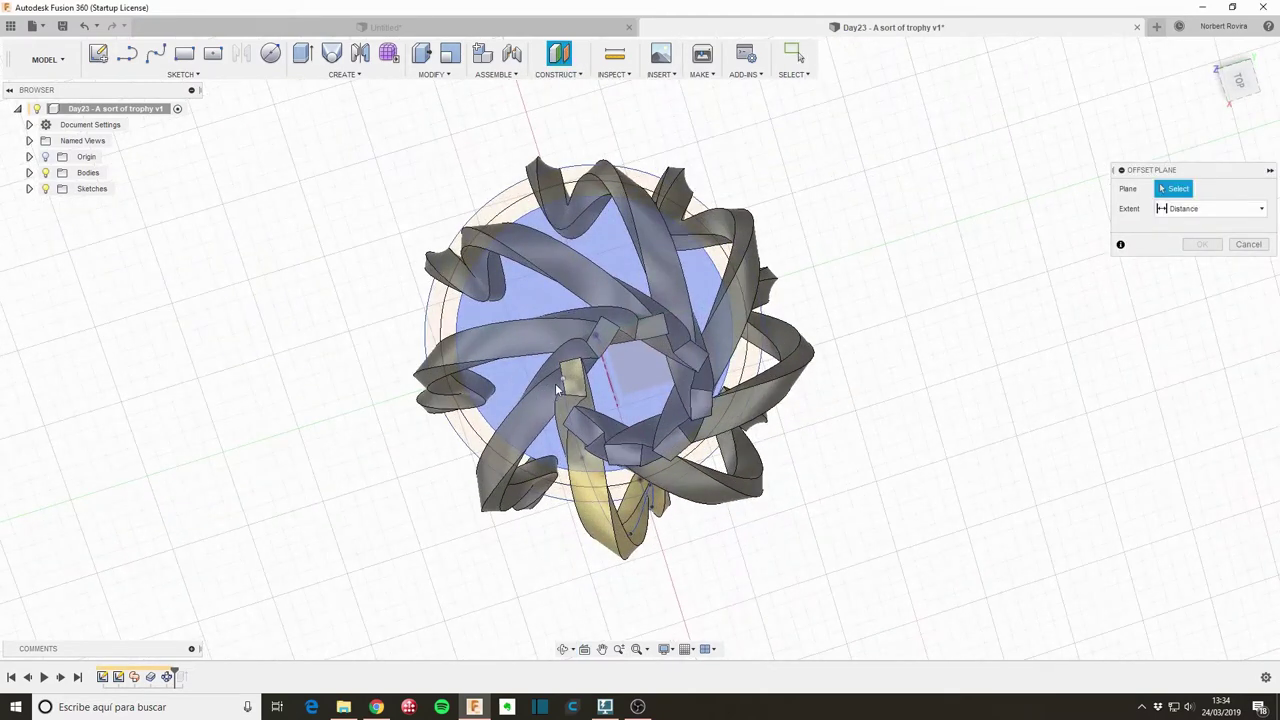
scroll(556, 383, "up", 4)
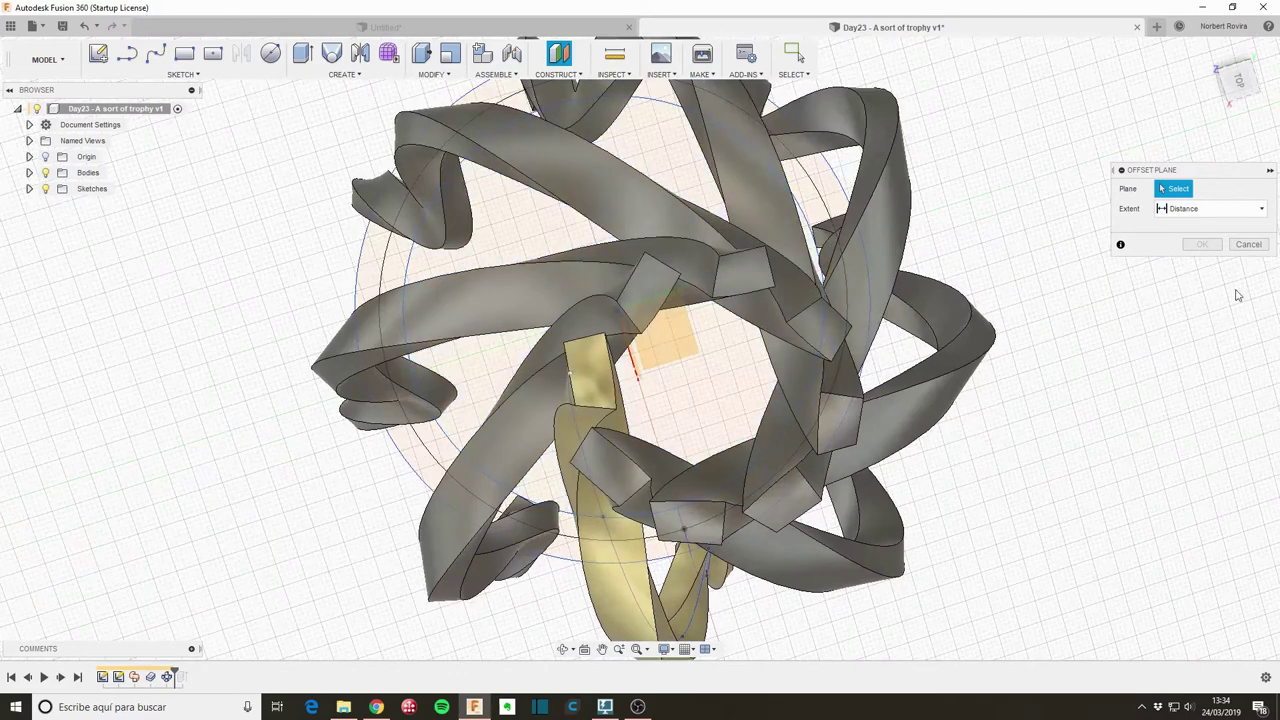
left_click(1260, 249)
left_click(580, 76)
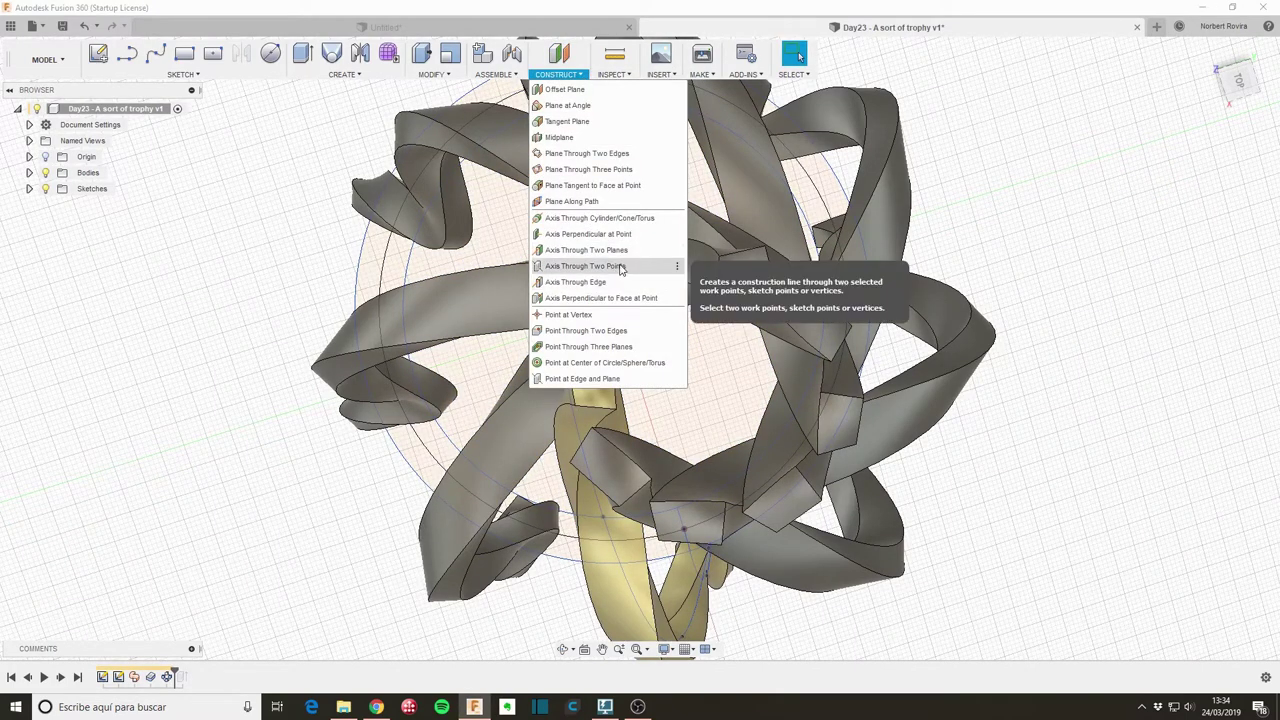
- Create a construction plane through three vertices on the yellow strip's top
left_click(631, 177)
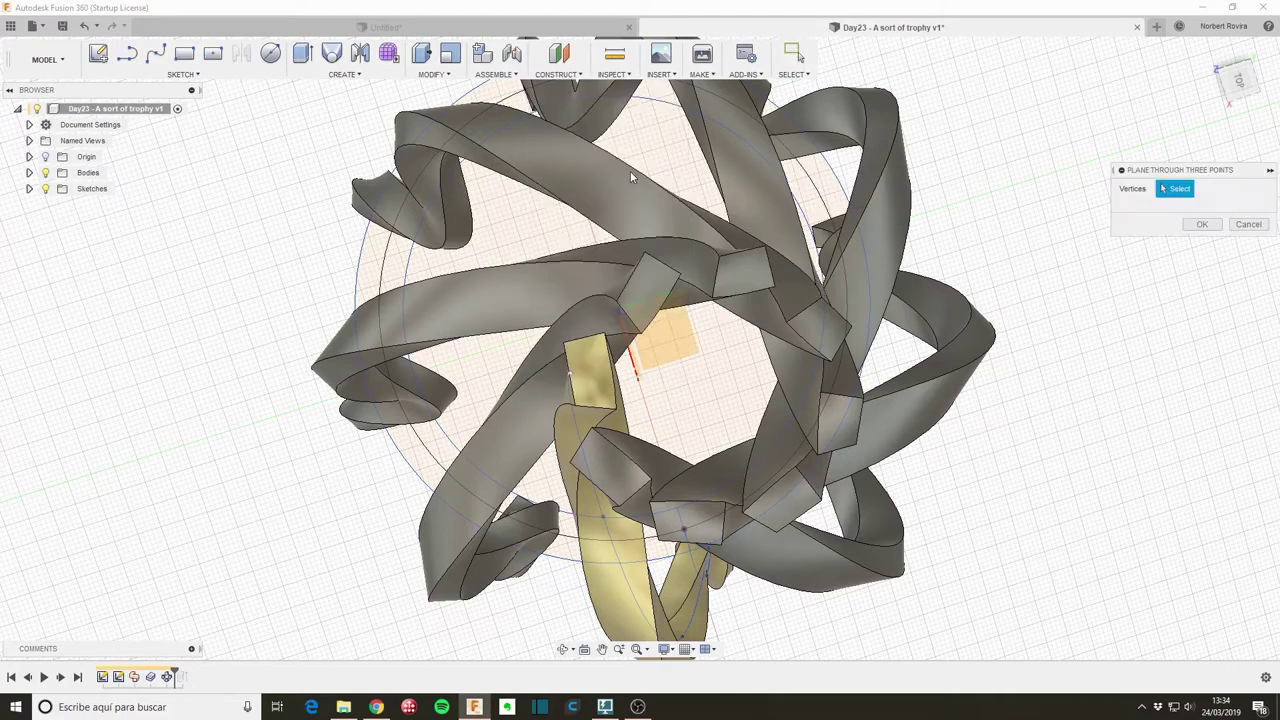
left_click(578, 406)
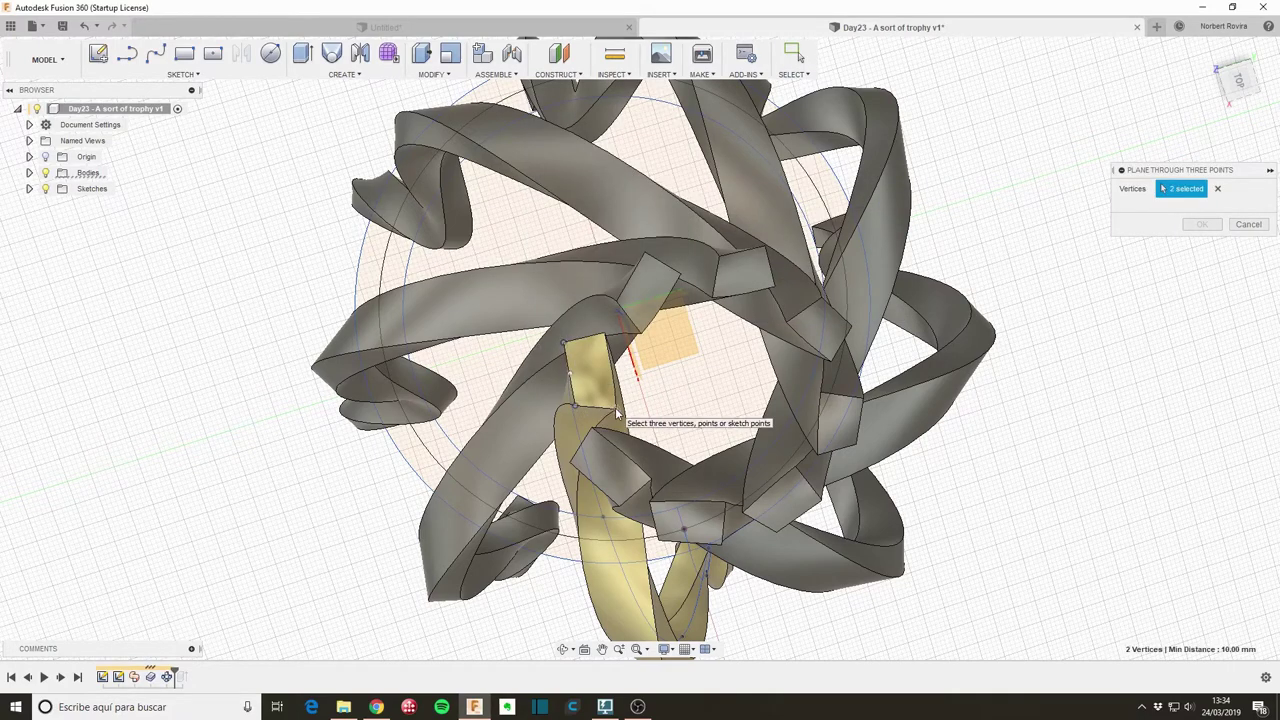
left_click(605, 334)
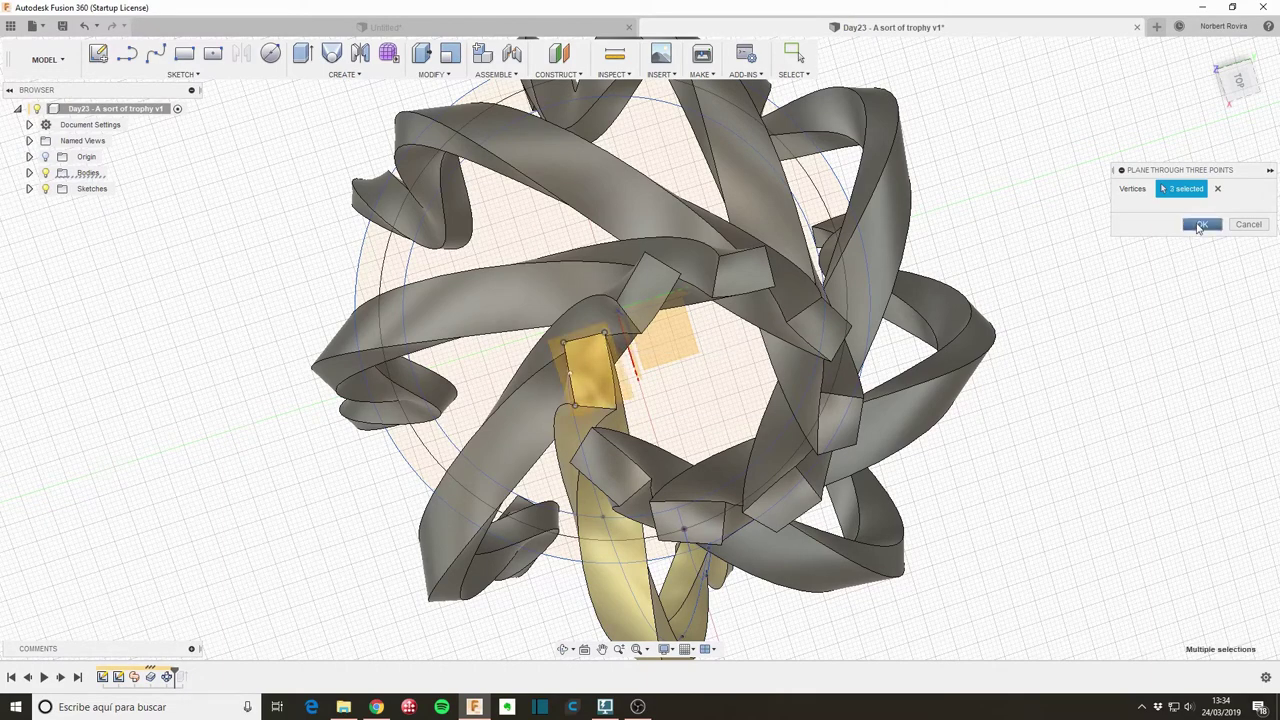
left_click(1200, 226)
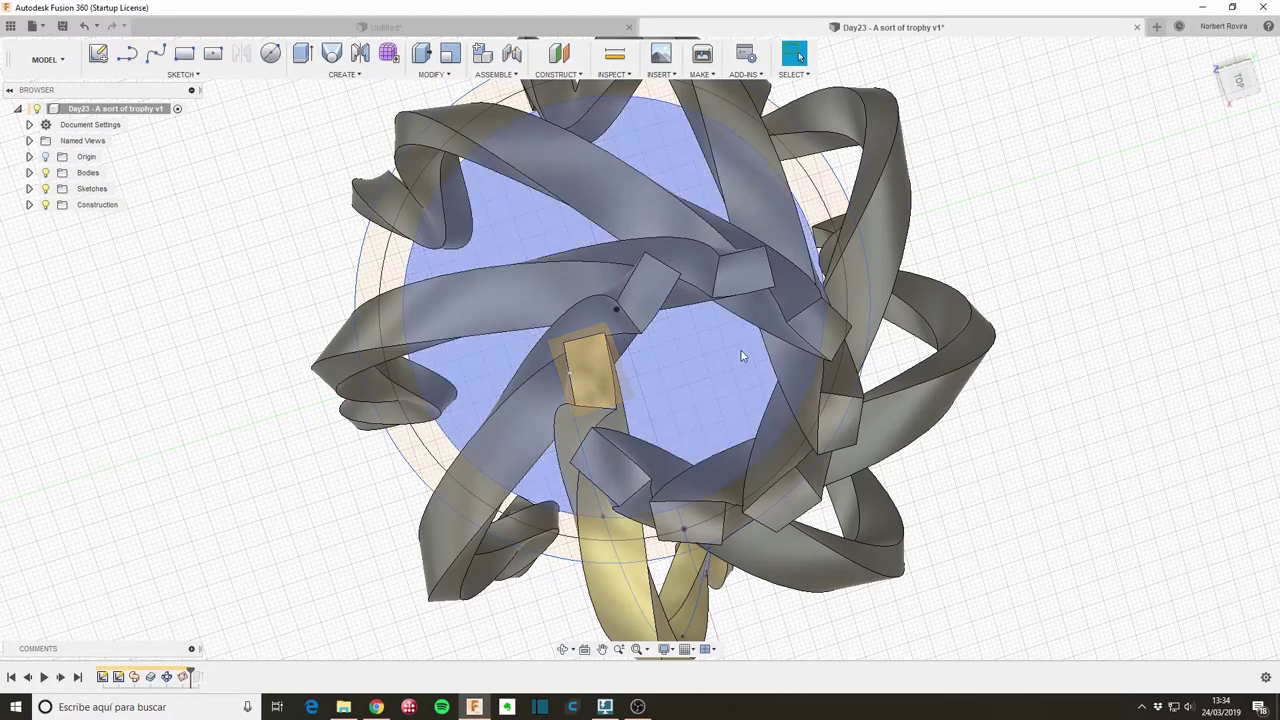
mouse_move(743, 357)
middle_mouse_down("shift")
mouse_move(705, 286)
mouse_move(609, 258)
mouse_move(633, 107)
middle_mouse_up("shift")
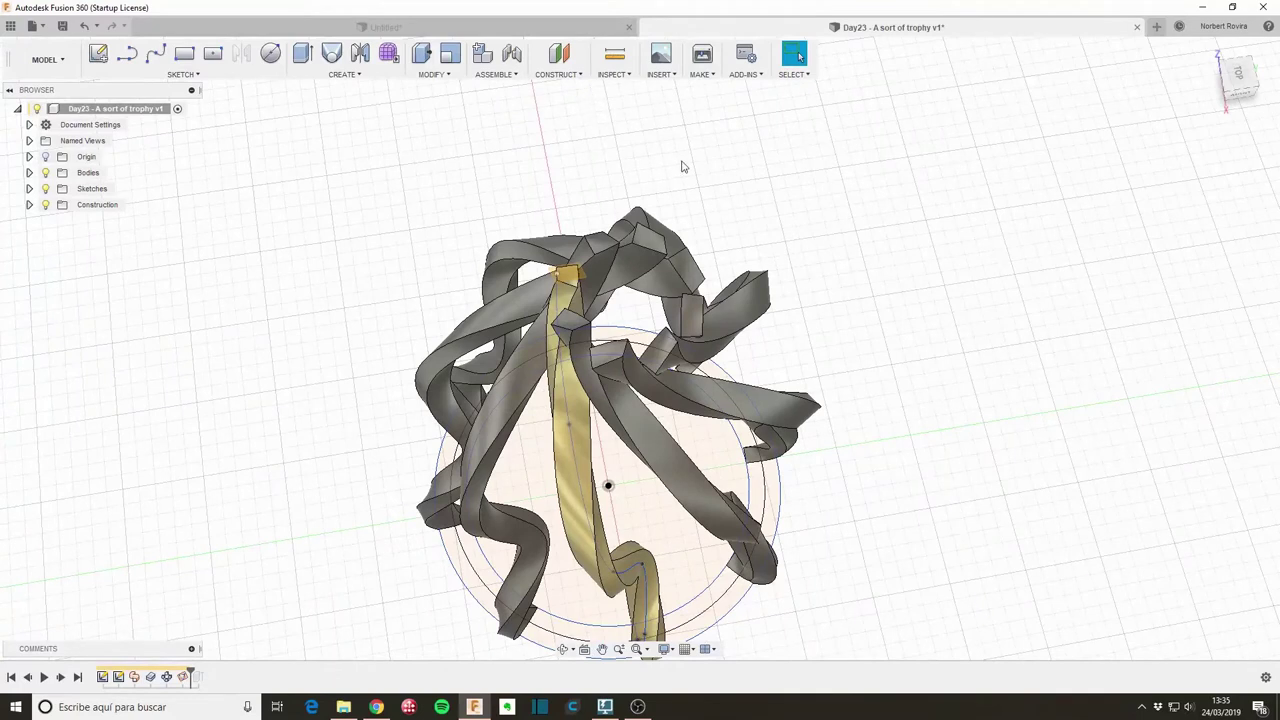
- Add an offset plane 25 mm above the spine's top face
key("s")
left_click(777, 216)
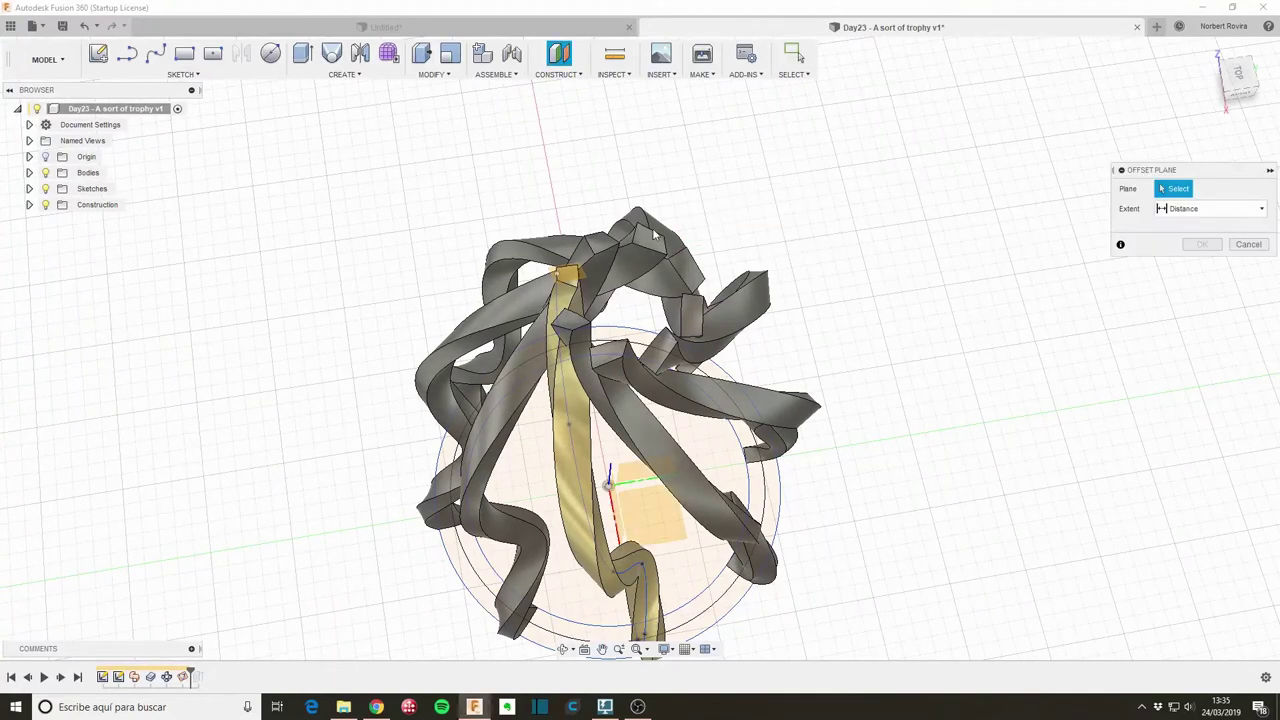
left_click(570, 274)
left_click_drag(570, 256, 561, 160)
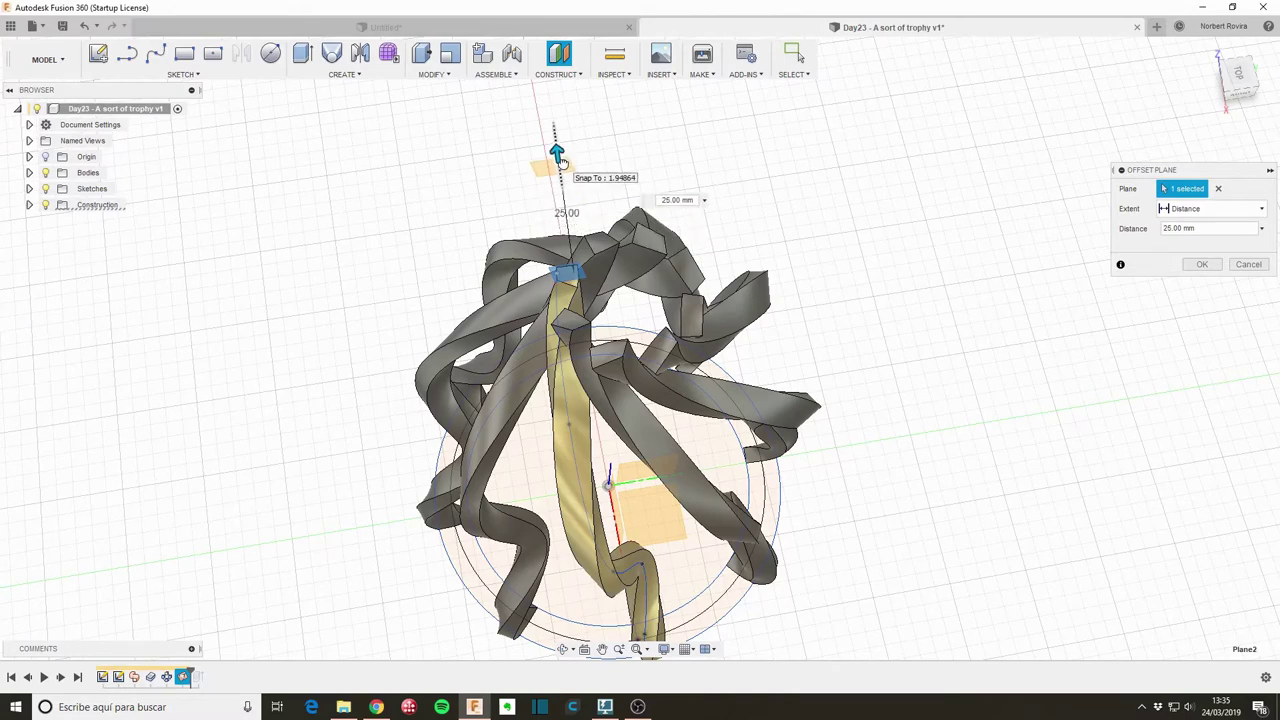
left_click(1203, 266)
middle_click_drag(643, 167, 653, 195, "shift")
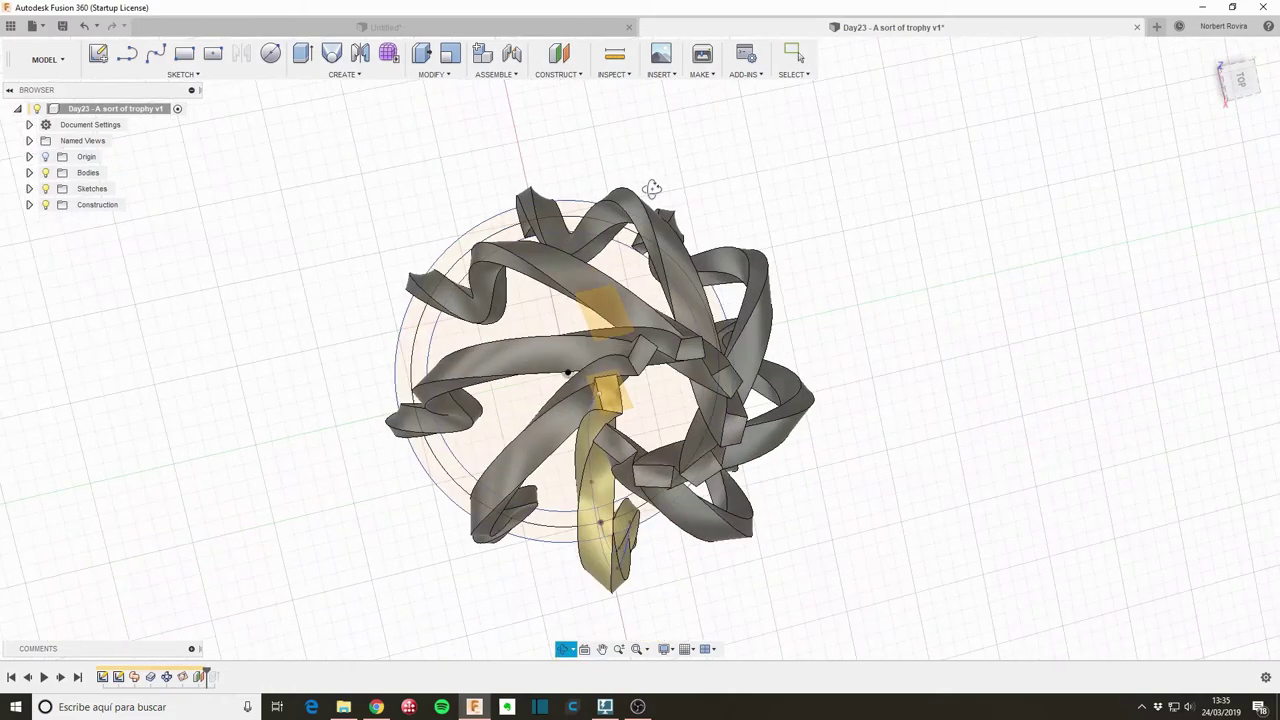
- Start a sketch on the offset plane and project the spine's top face into it
key("s")
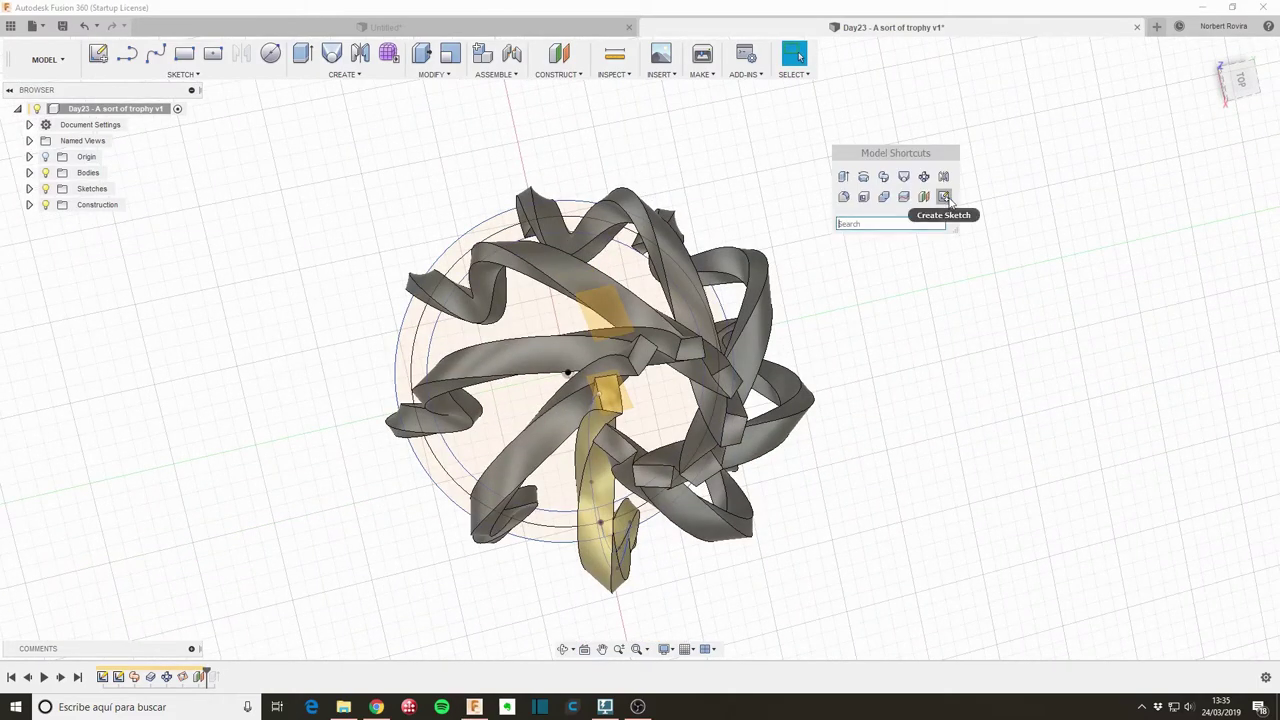
left_click(942, 197)
left_click(618, 318)
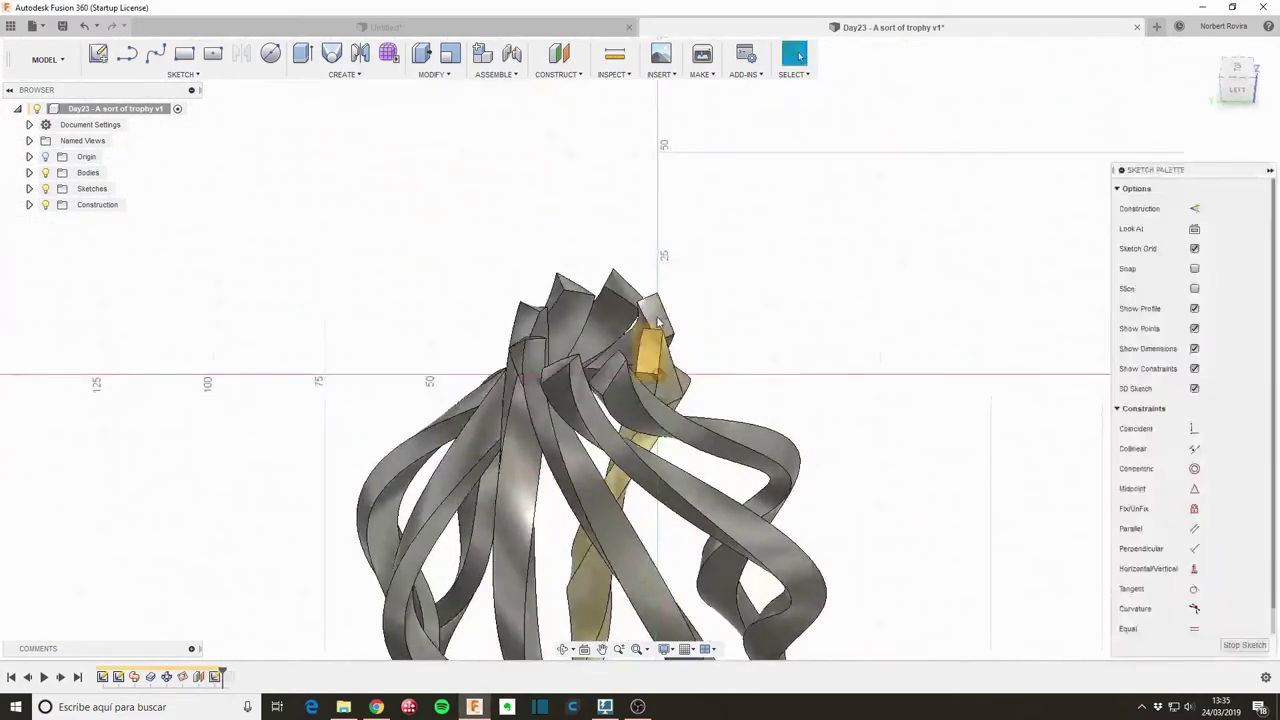
key("p")
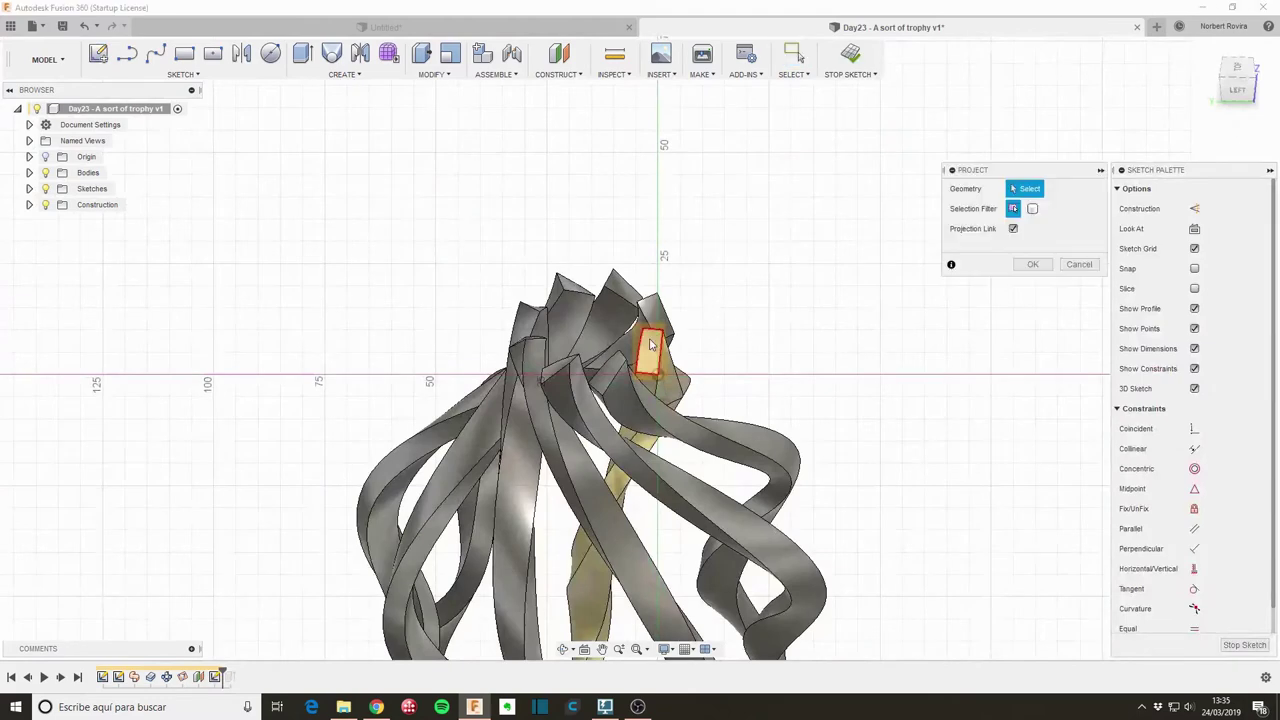
left_click(650, 348)
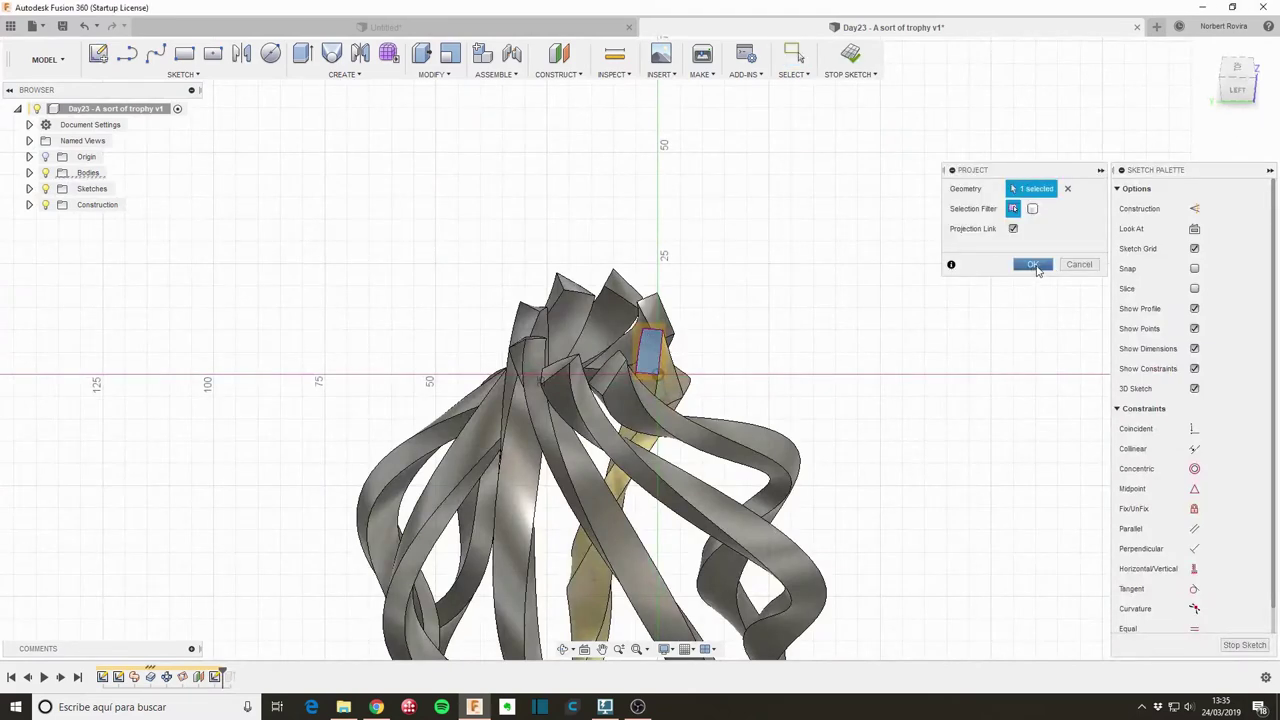
left_click(1036, 267)
scroll(630, 380, "up", 3)
scroll(630, 380, "up", 3)
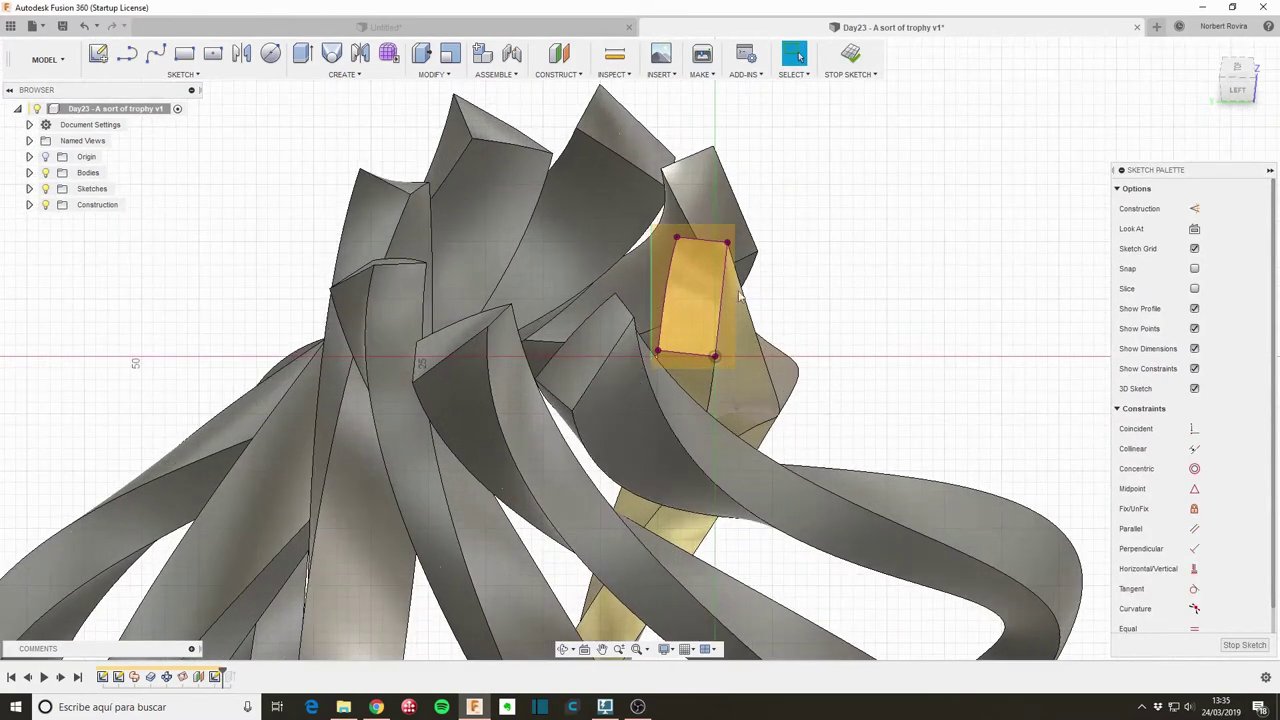
- Draw both corner-to-corner diagonals of the rectangle and make them construction lines
key("l")
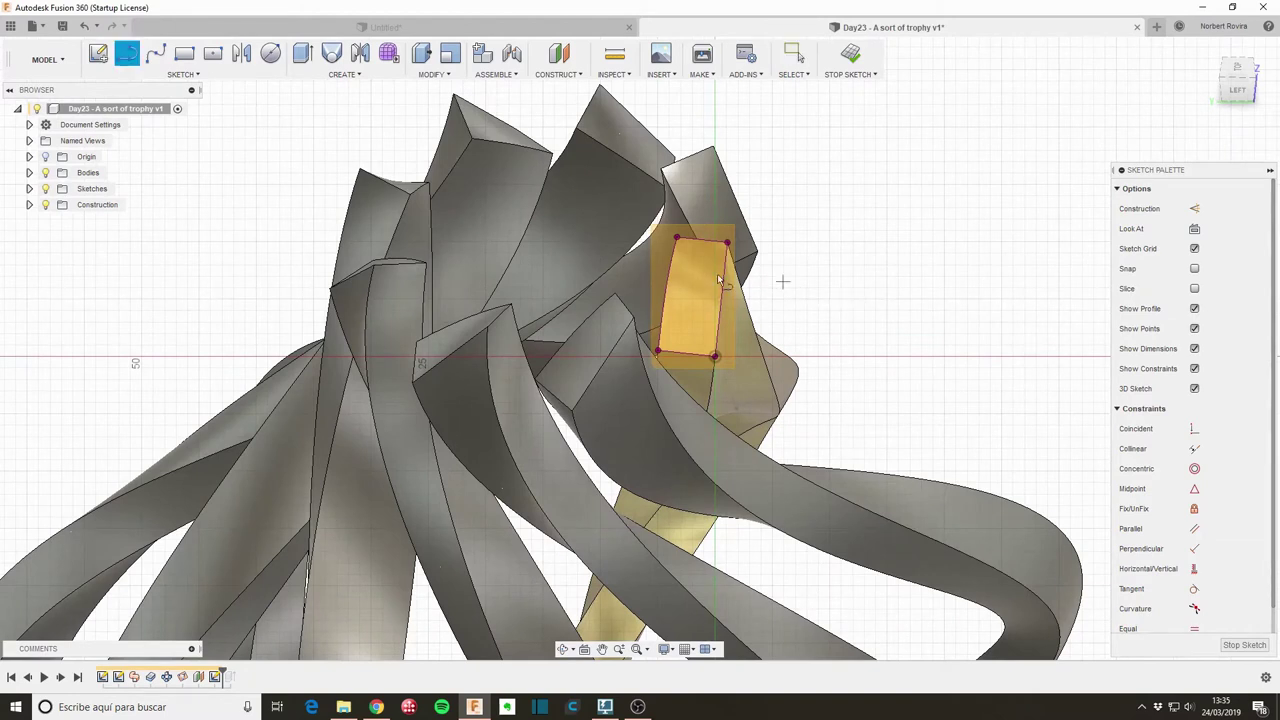
left_click(727, 243)
double_click(657, 349)
left_click(678, 240)
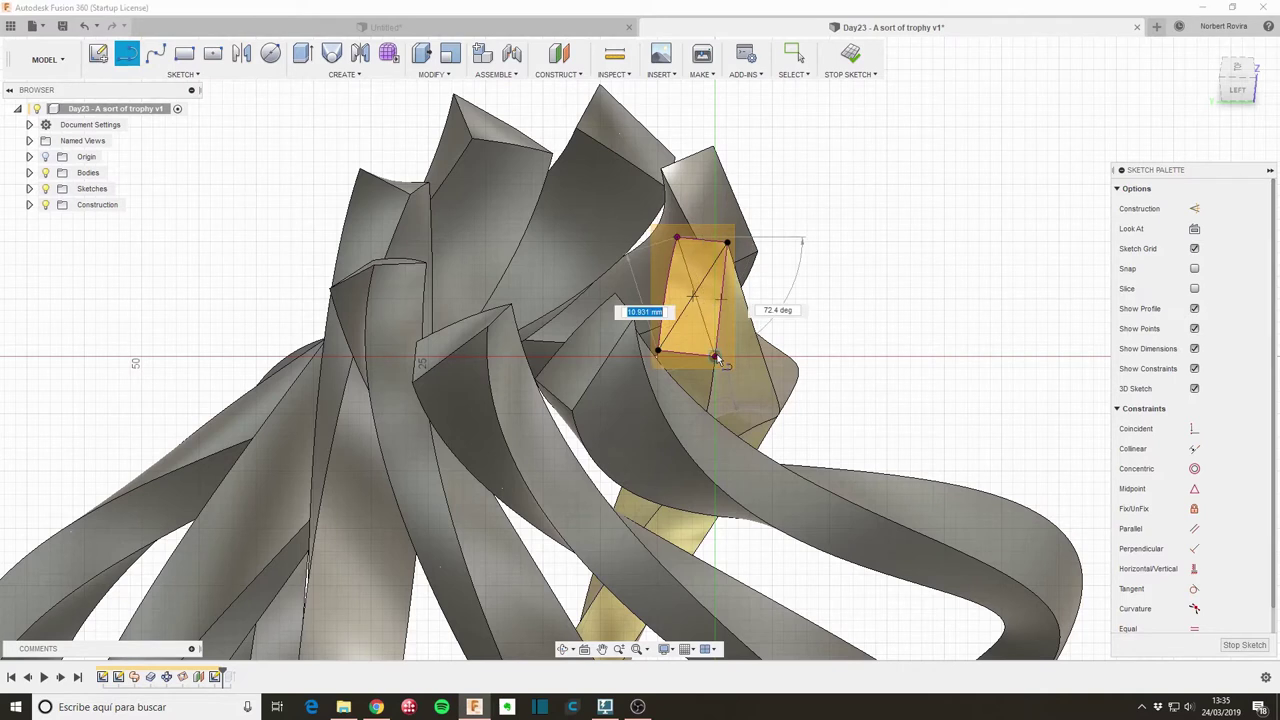
double_click(714, 356)
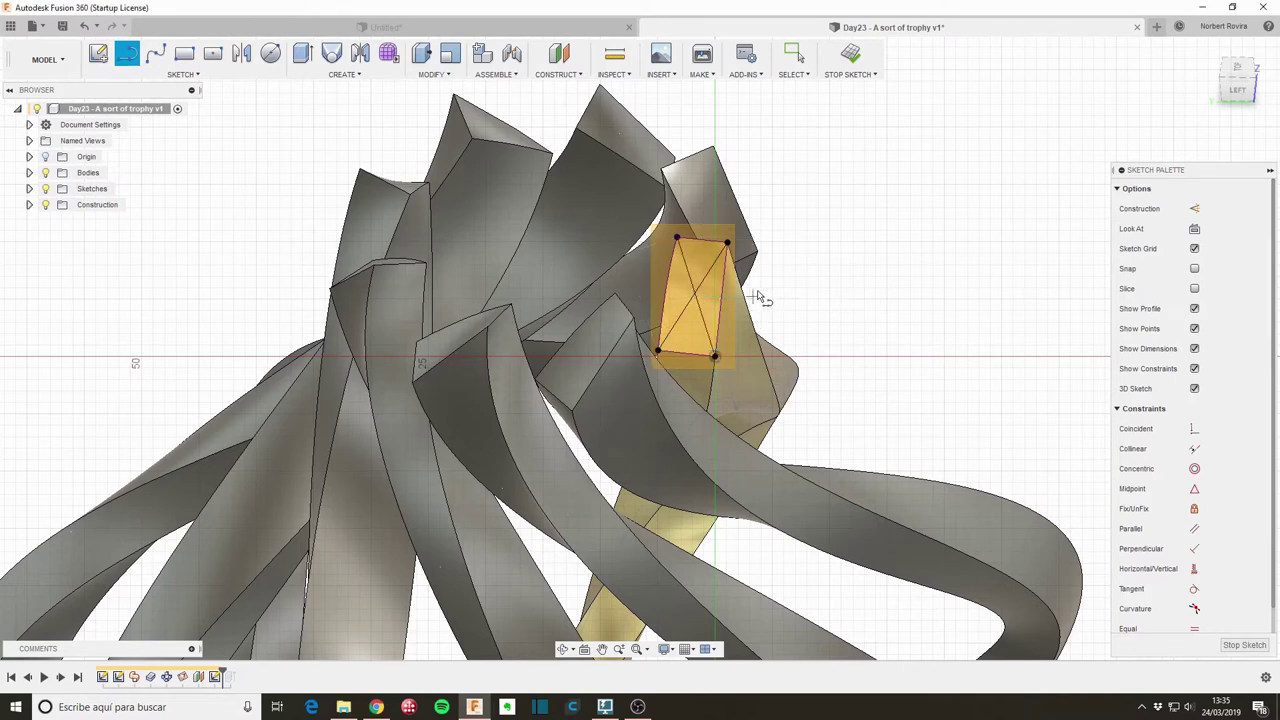
key("Escape")
left_click(706, 322)
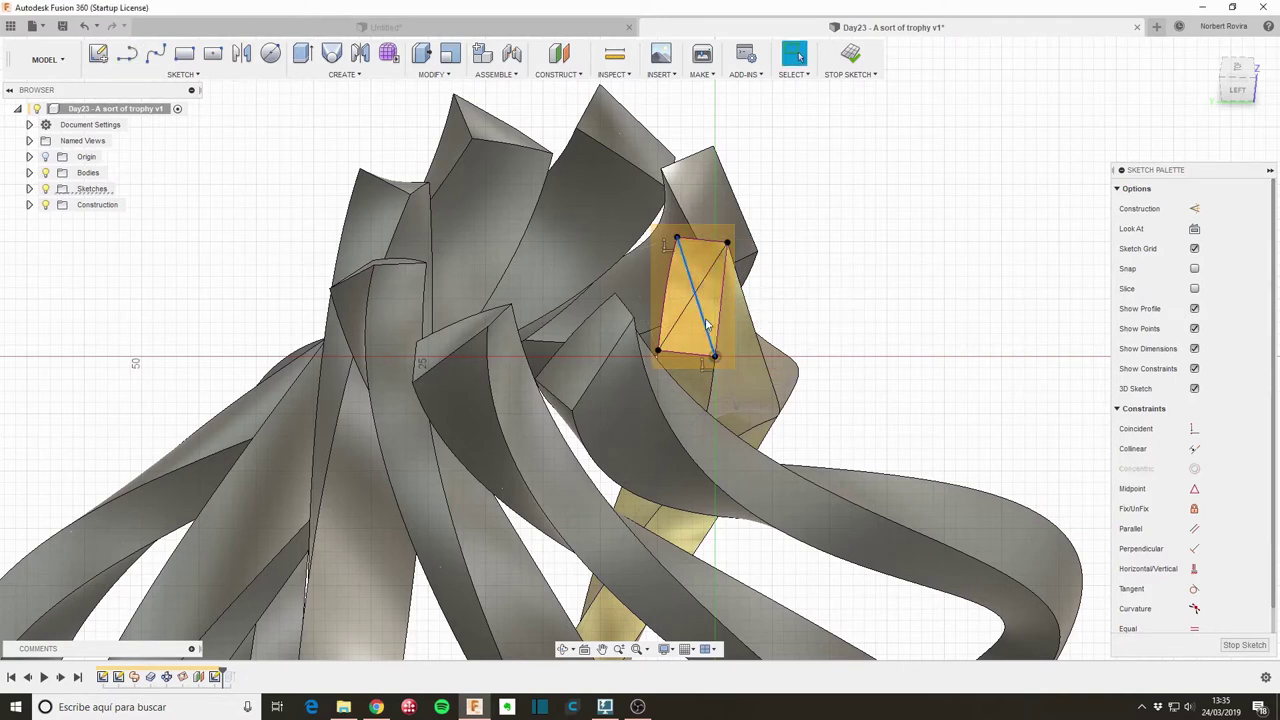
key("x")
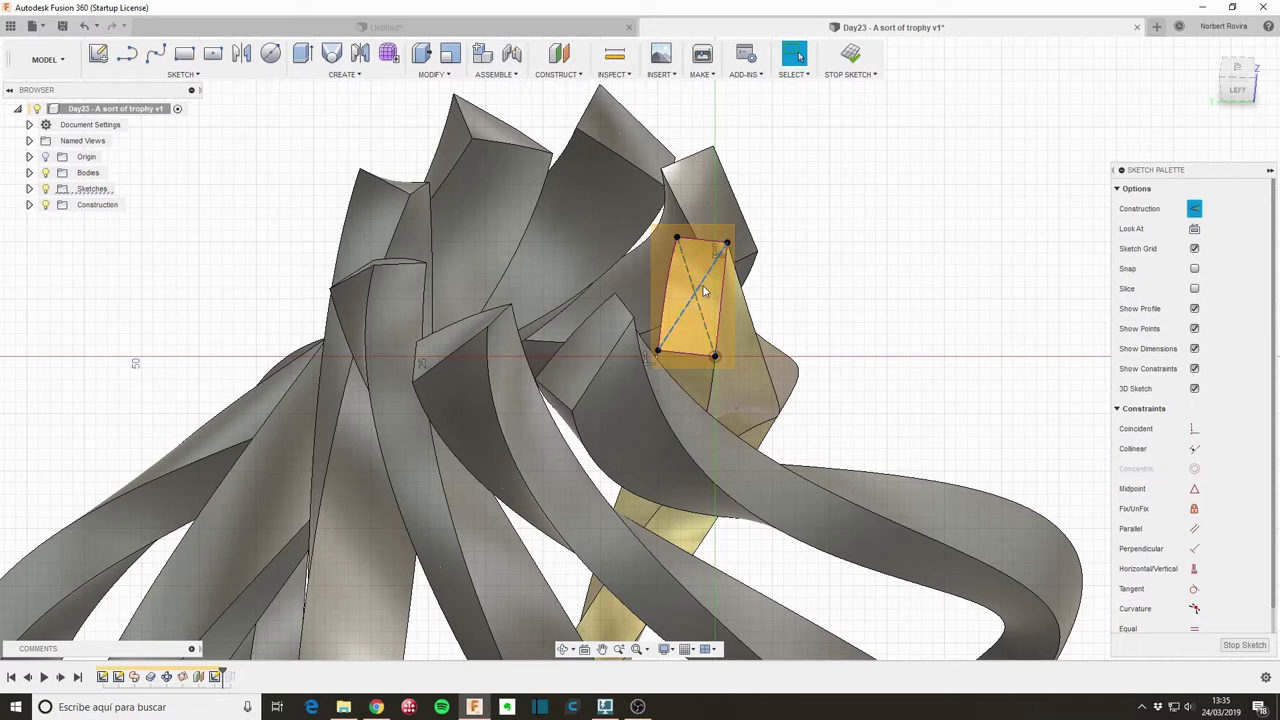
- Place a sketch point at the rectangle's centre and finish the sketch
left_click(201, 79)
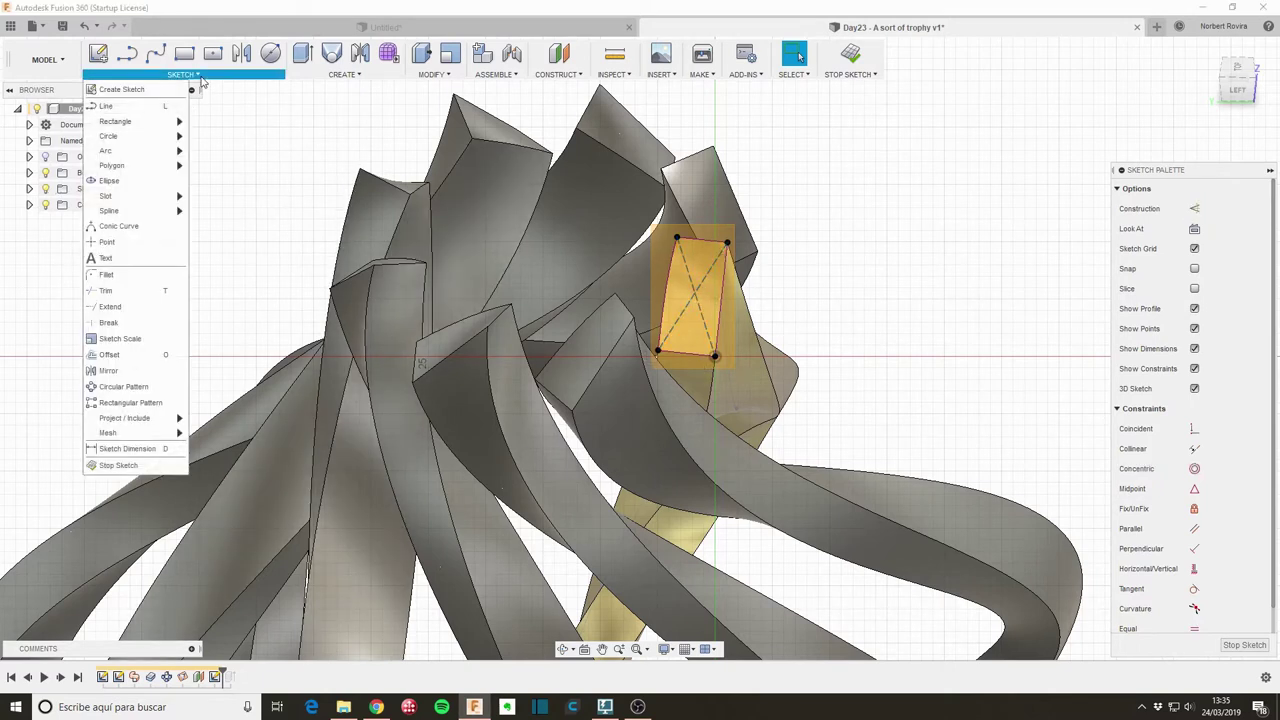
left_click(106, 242)
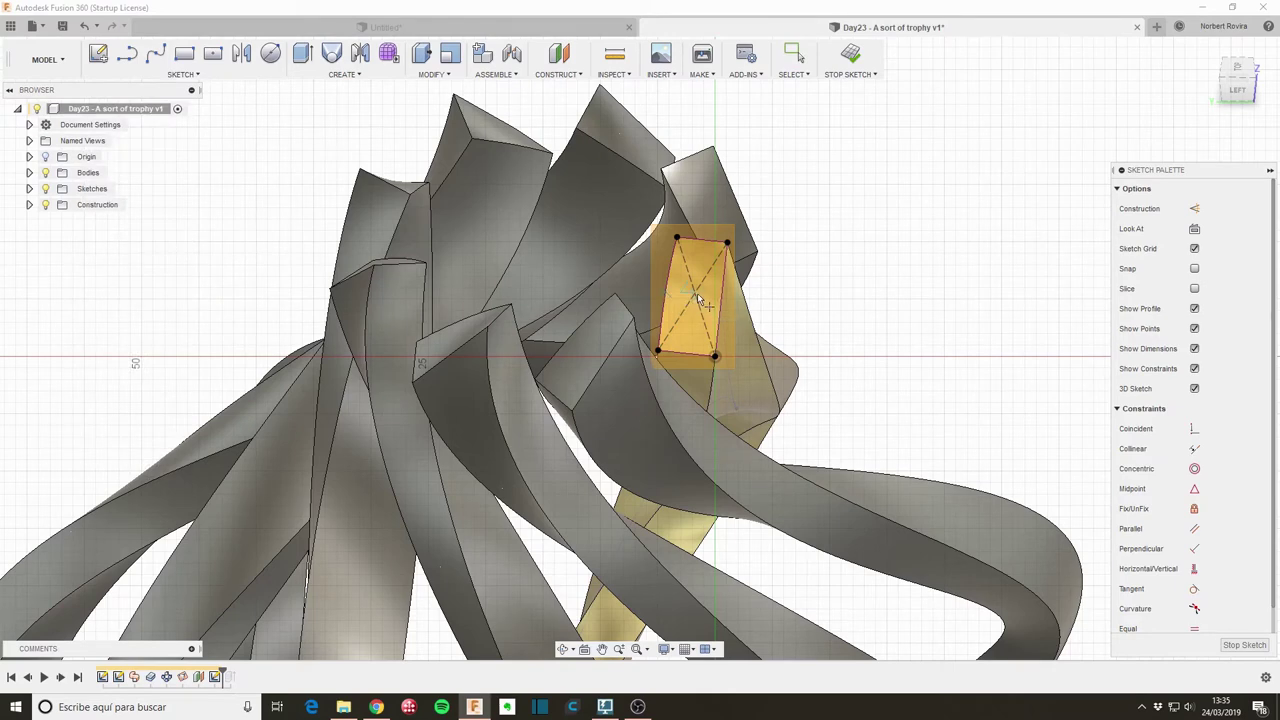
scroll(691, 293, "up", 3)
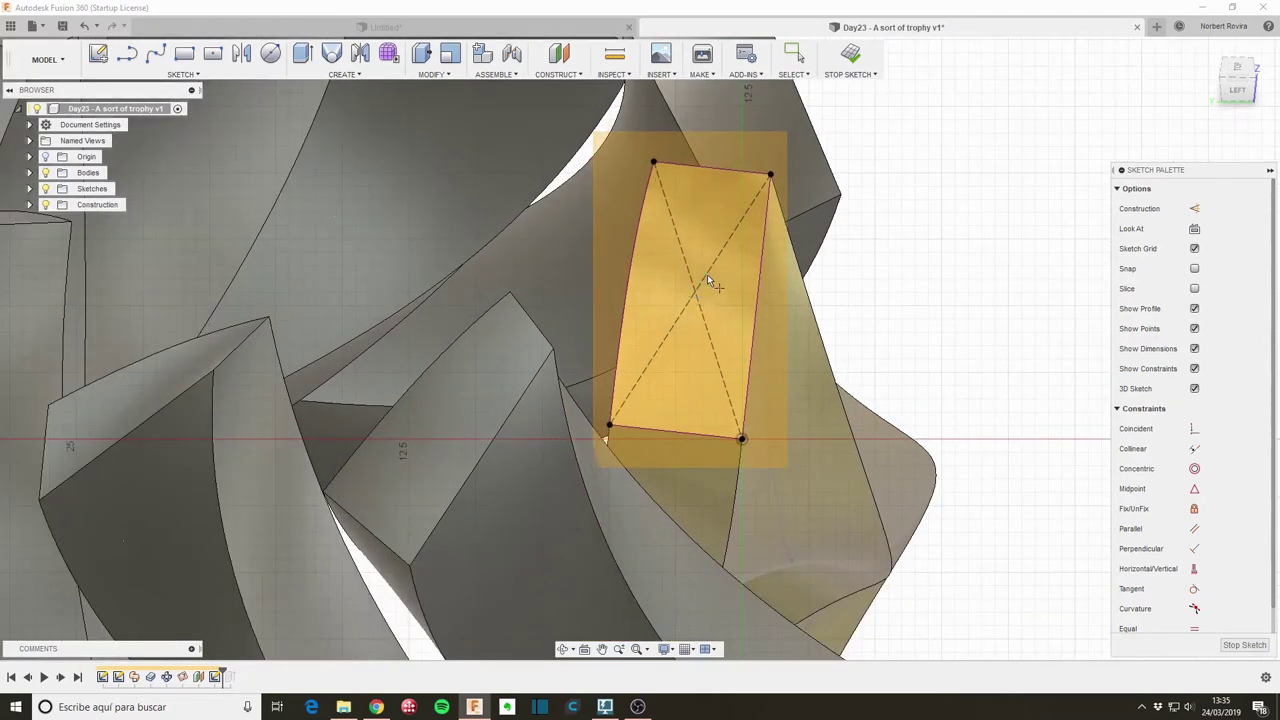
left_click(697, 297)
scroll(845, 316, "down", 3)
scroll(845, 316, "down", 3)
scroll(850, 318, "down", 2)
middle_click_drag(882, 314, 840, 285, "shift")
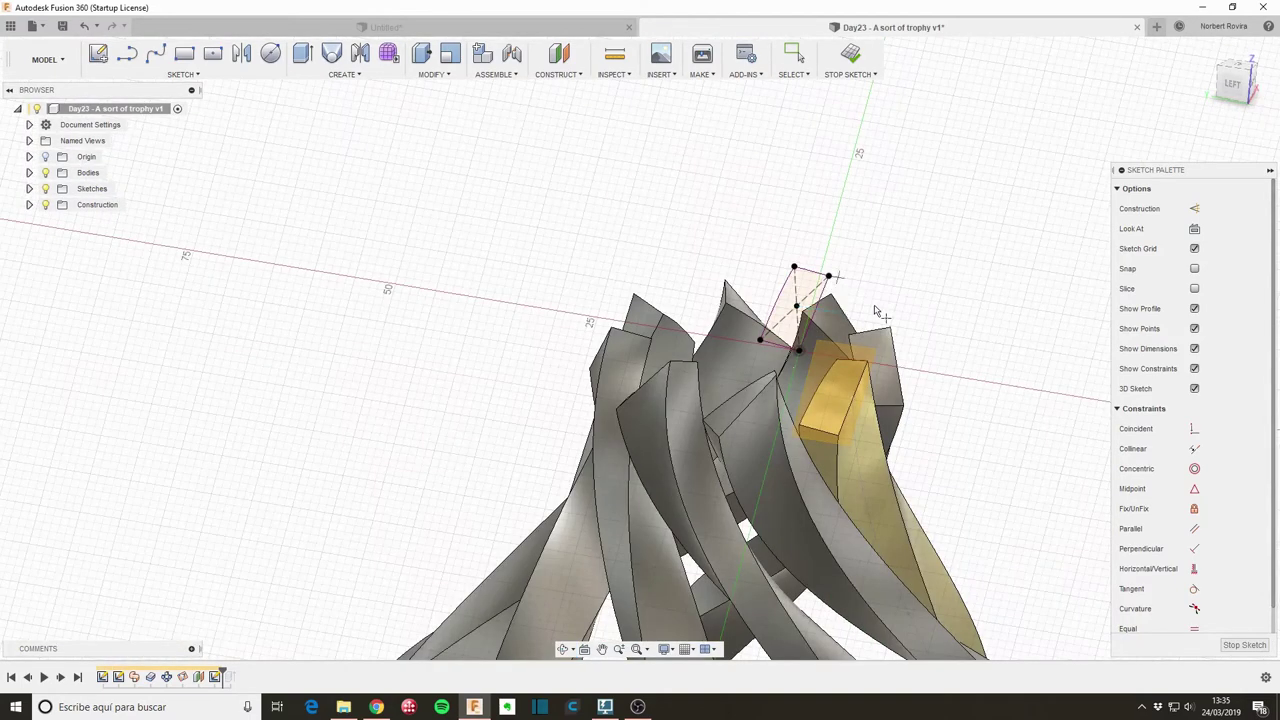
left_click(851, 55)
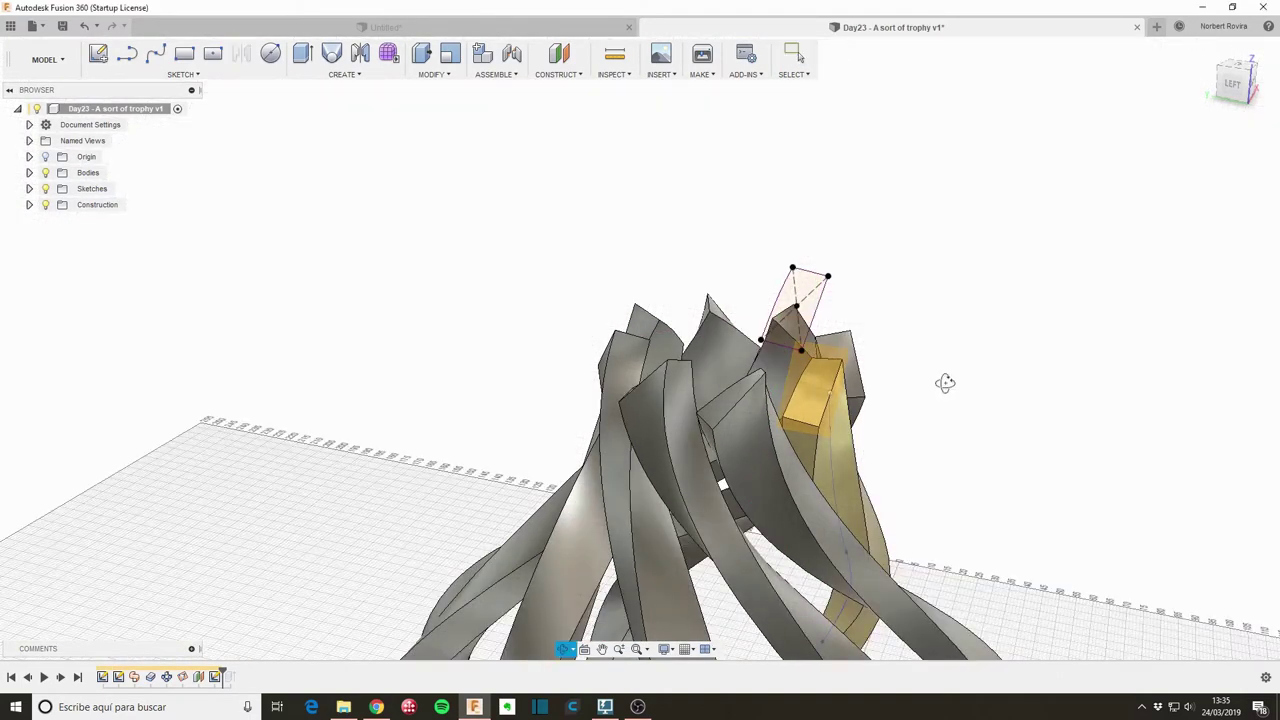
middle_click_drag(943, 380, 913, 364, "shift")
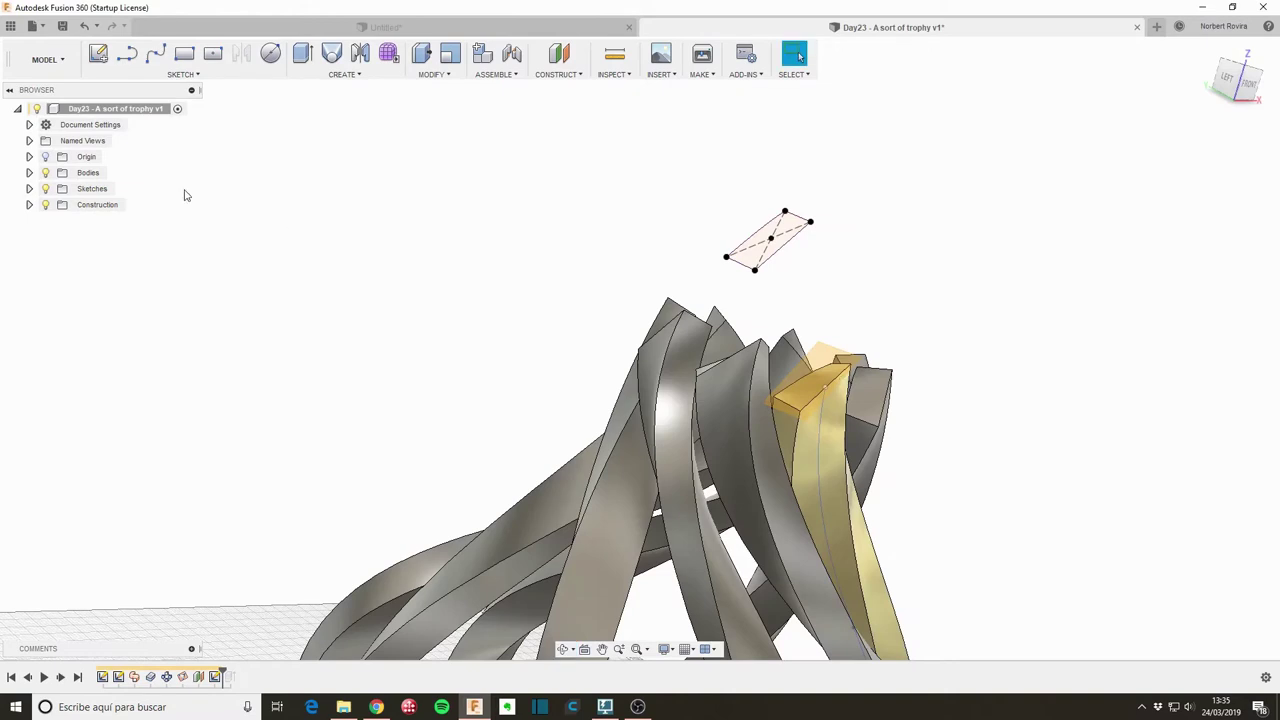
- Start a Loft and cancel it without creating anything
key("s")
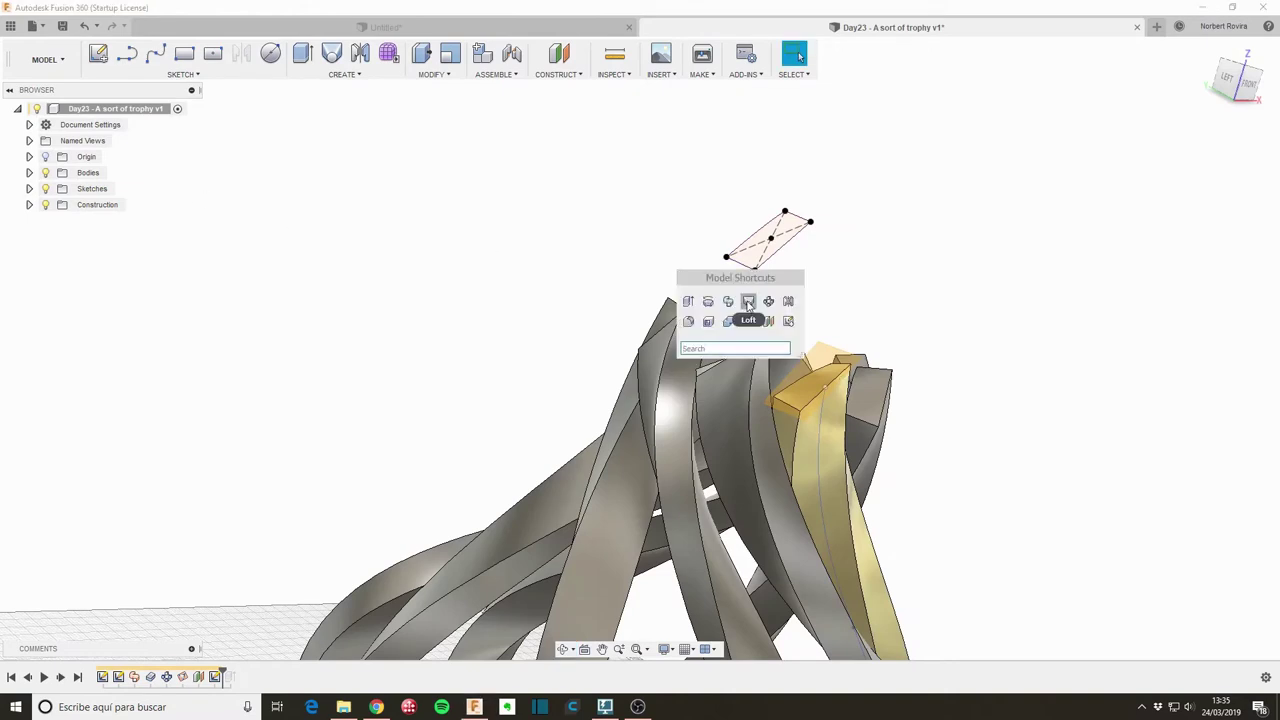
left_click(749, 302)
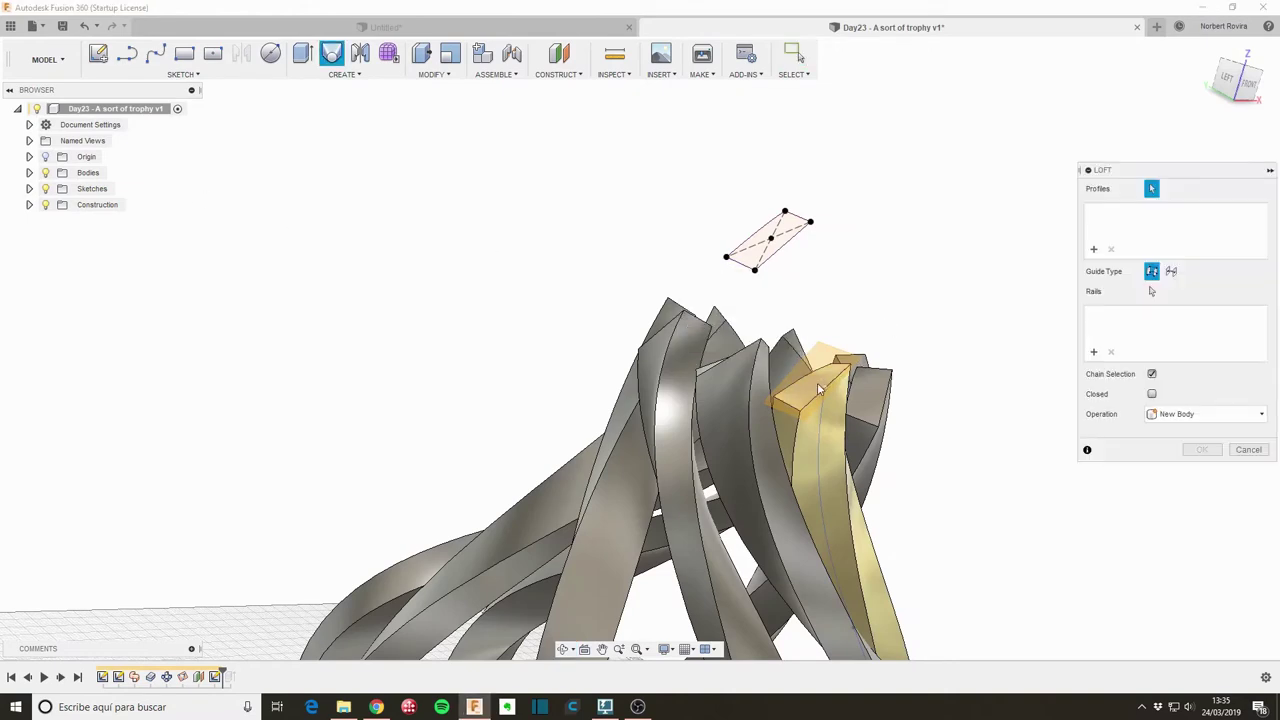
left_click(1248, 450)
scroll(470, 400, "down", 3)
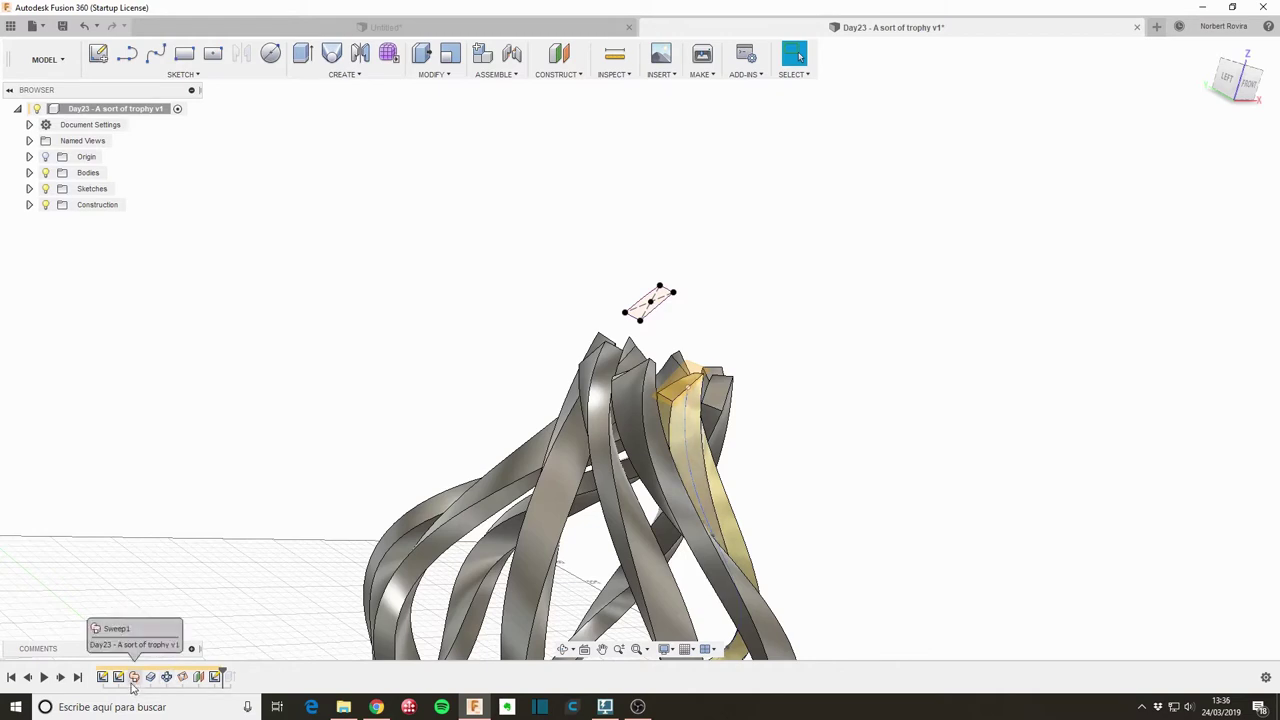
- Roll the timeline back before Plane3 and C-Pattern1 so only the yellow spine shows
left_click(200, 678)
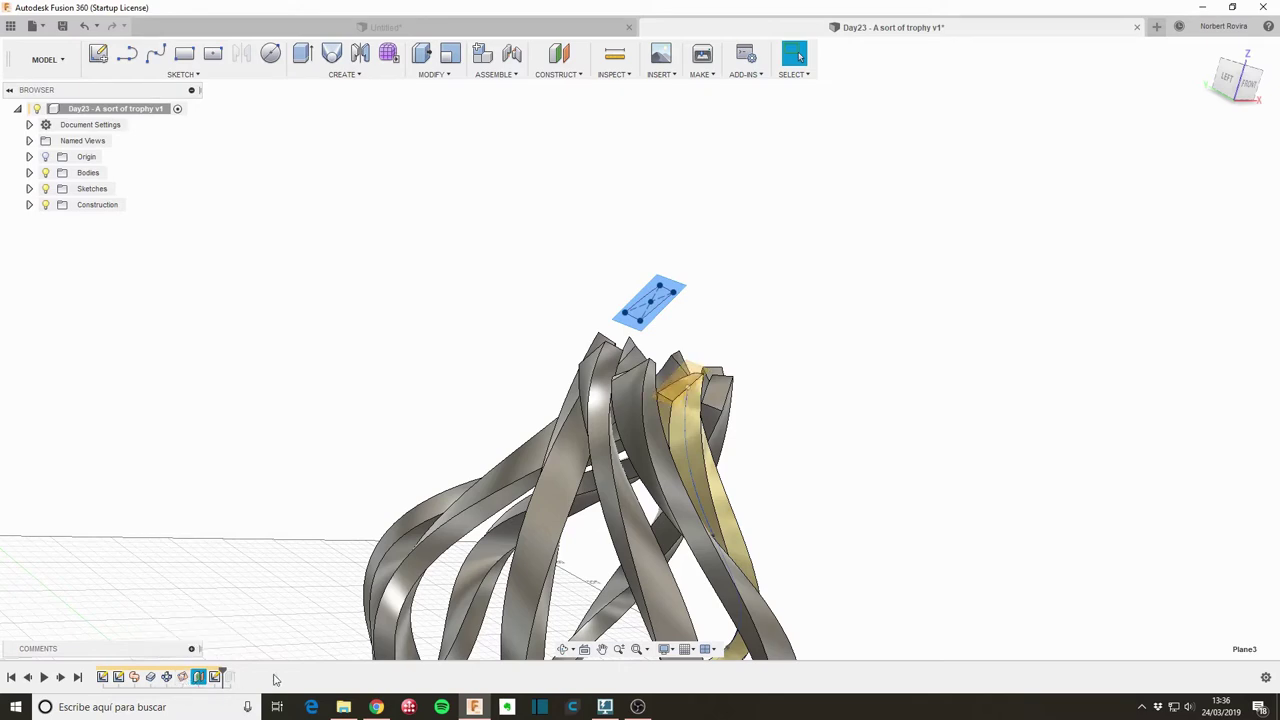
left_click(166, 678)
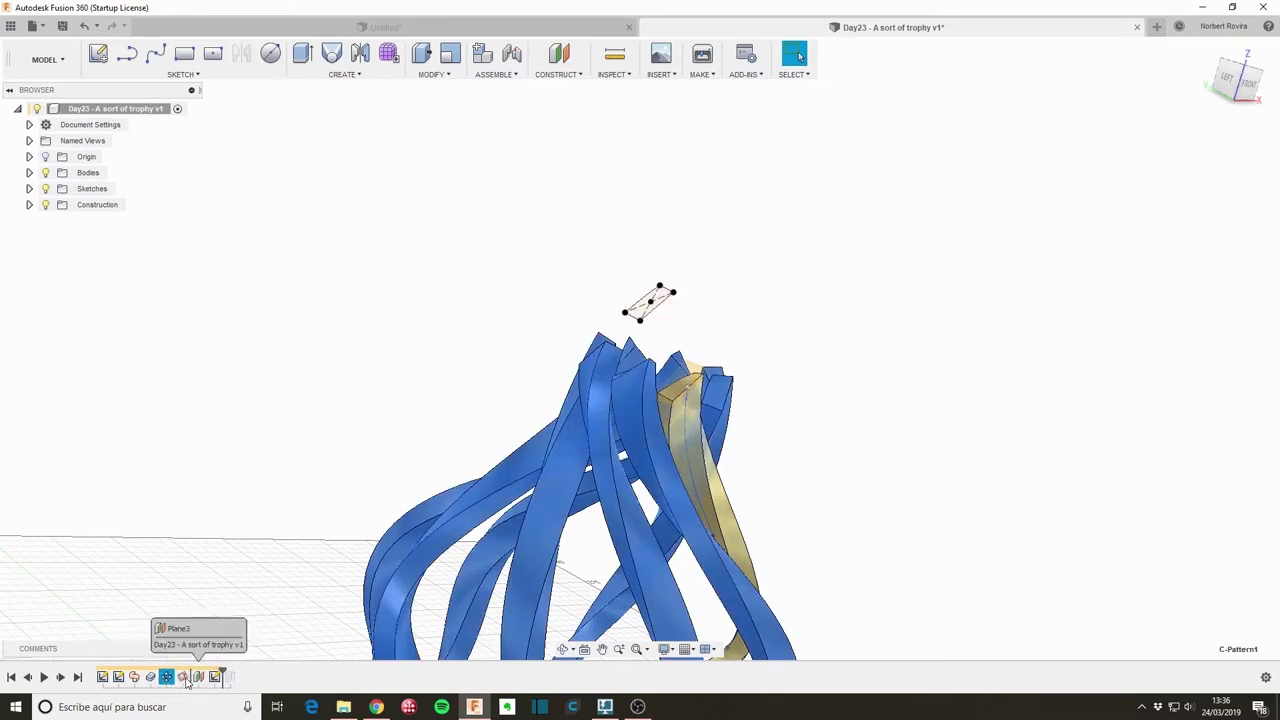
key("Escape")
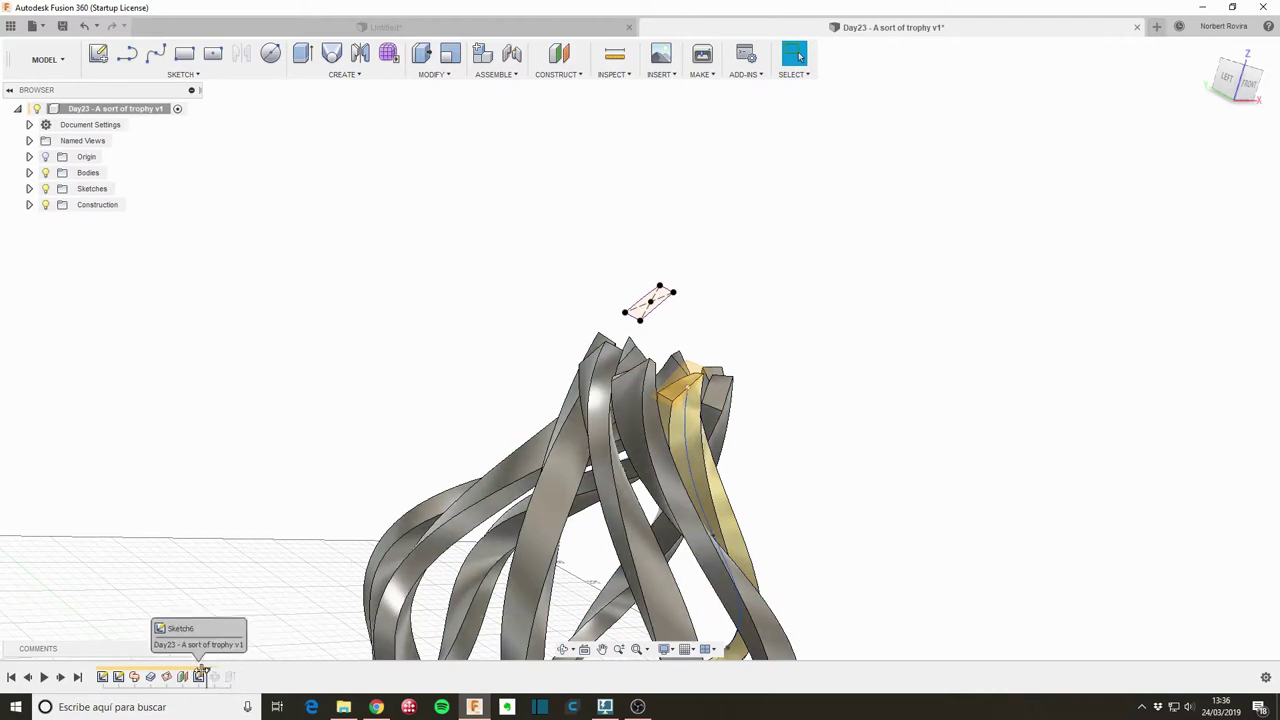
left_click_drag(203, 672, 192, 676)
mouse_move(800, 366)
middle_mouse_down("shift")
mouse_move(803, 383)
mouse_move(774, 363)
middle_mouse_up("shift")
- Loft from the spine's top face to a pointed tip with Profile 1 set to Tangent (G1)
key("s")
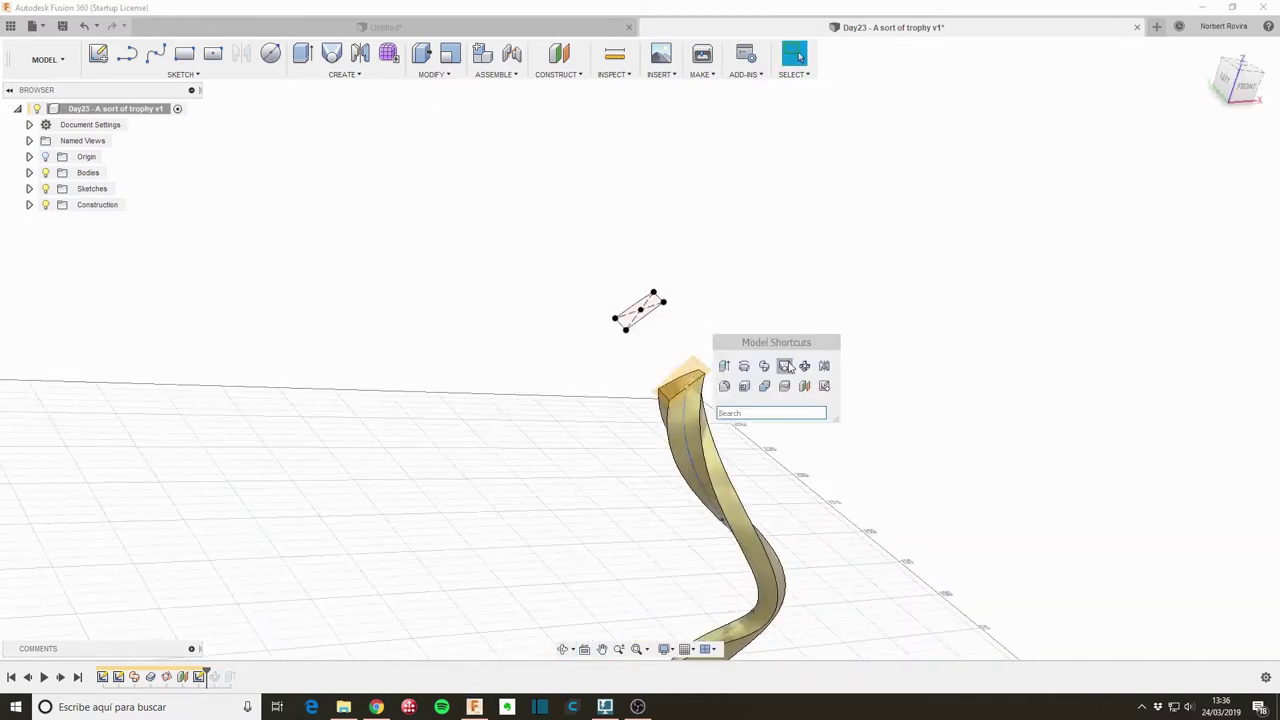
left_click(785, 366)
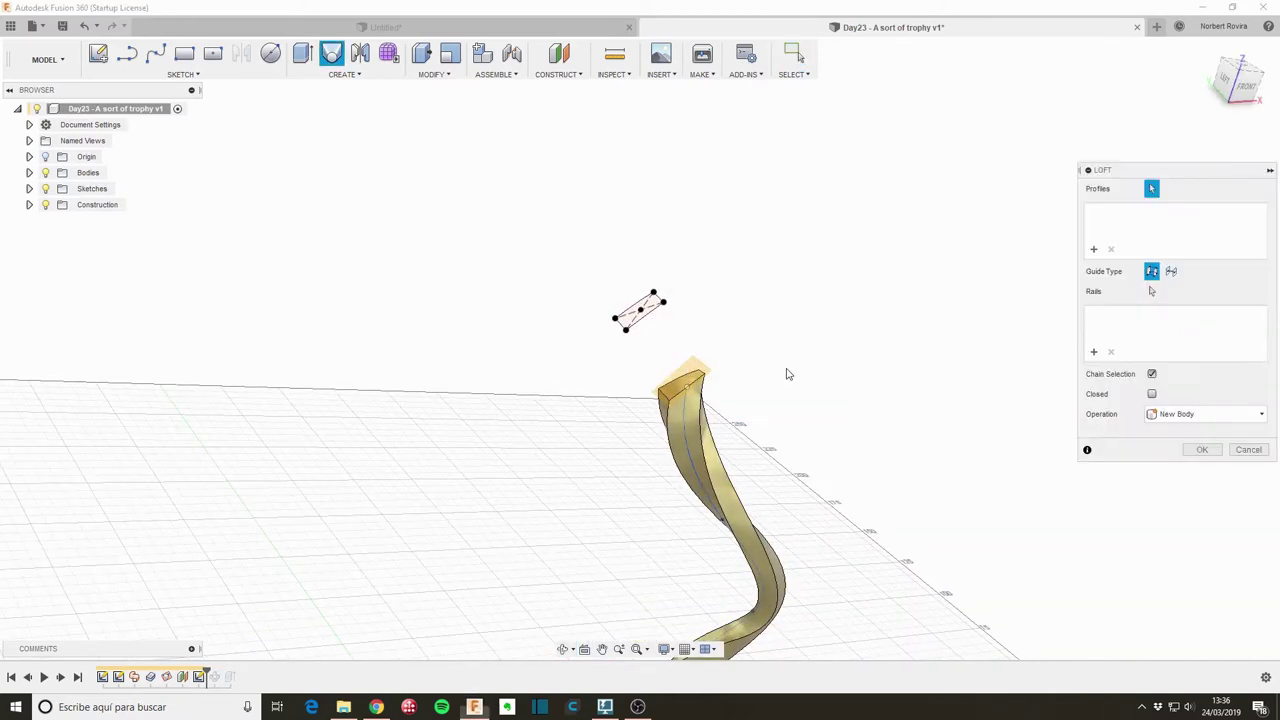
left_click(680, 391)
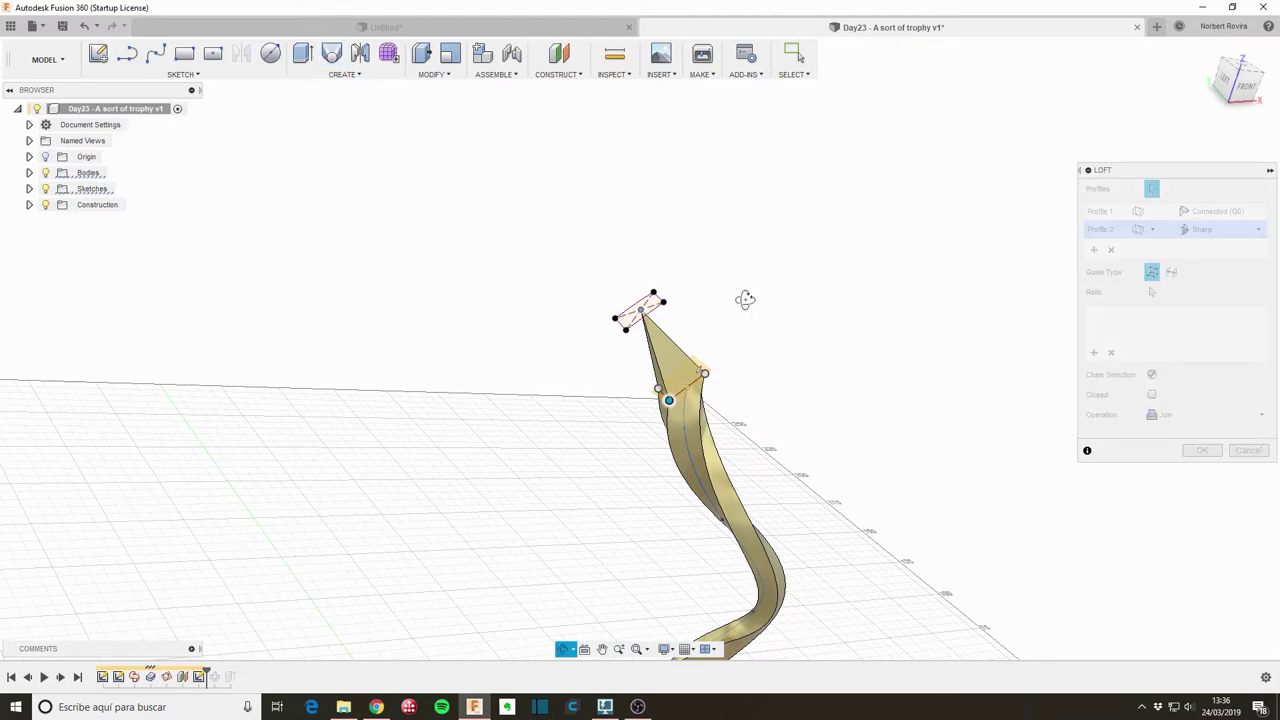
middle_click_drag(743, 297, 650, 362, "shift")
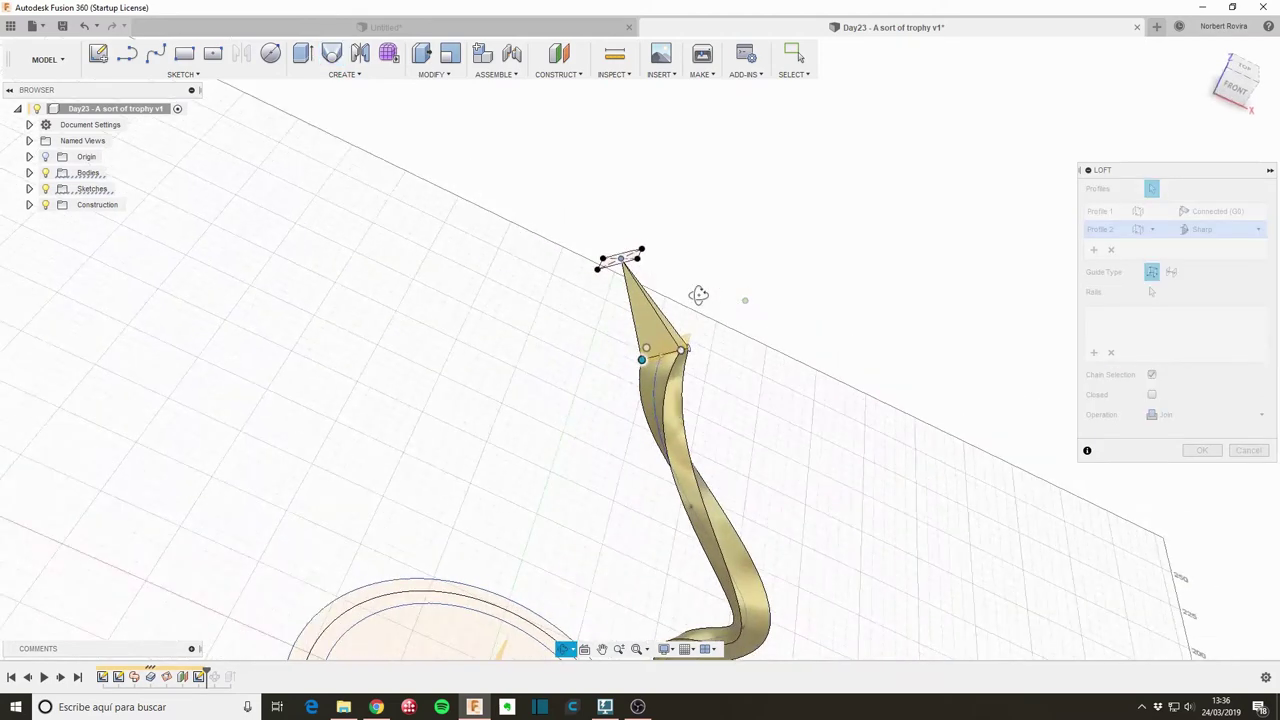
left_click(1220, 212)
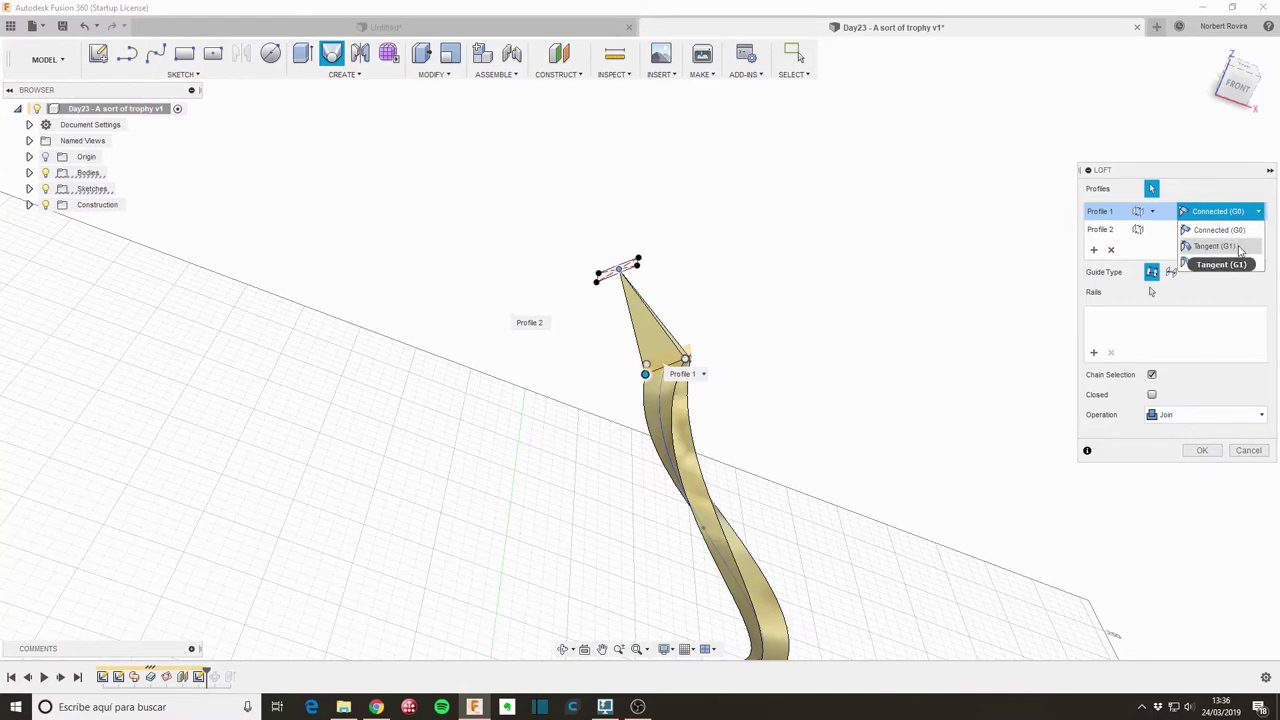
left_click(1240, 248)
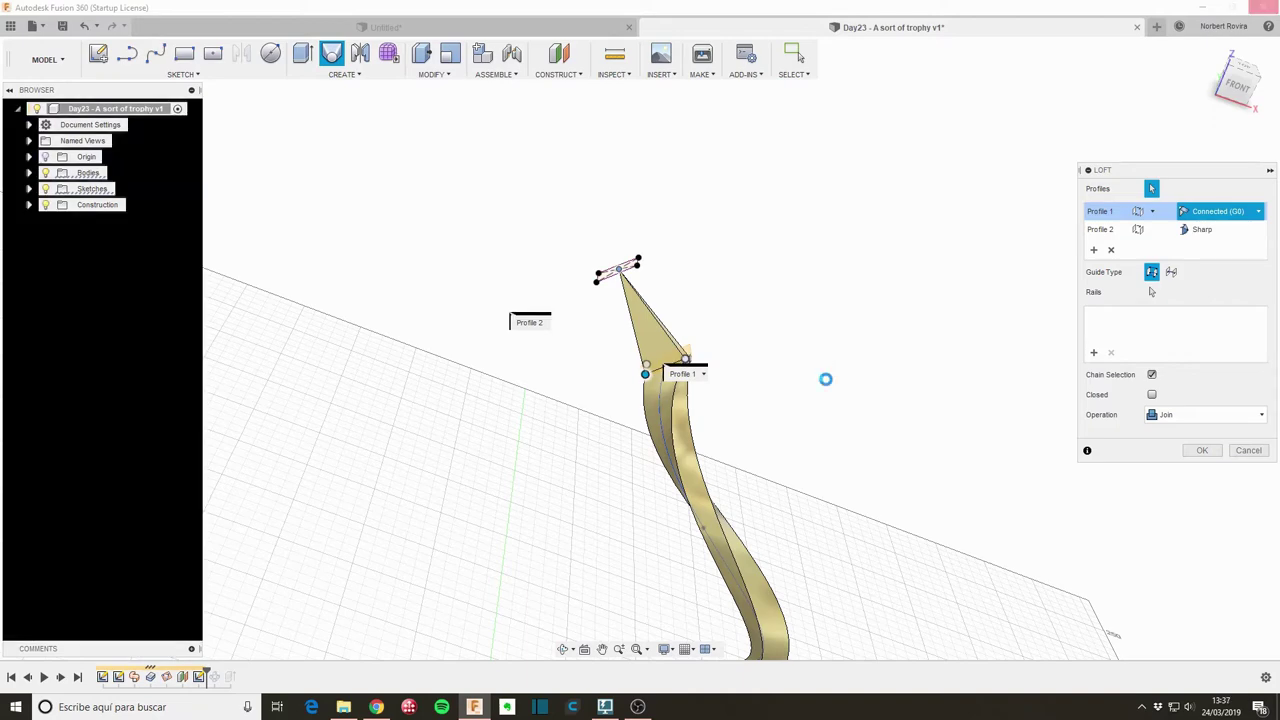
mouse_move(770, 380)
middle_mouse_down("shift")
mouse_move(808, 325)
mouse_move(1137, 437)
middle_mouse_up("shift")
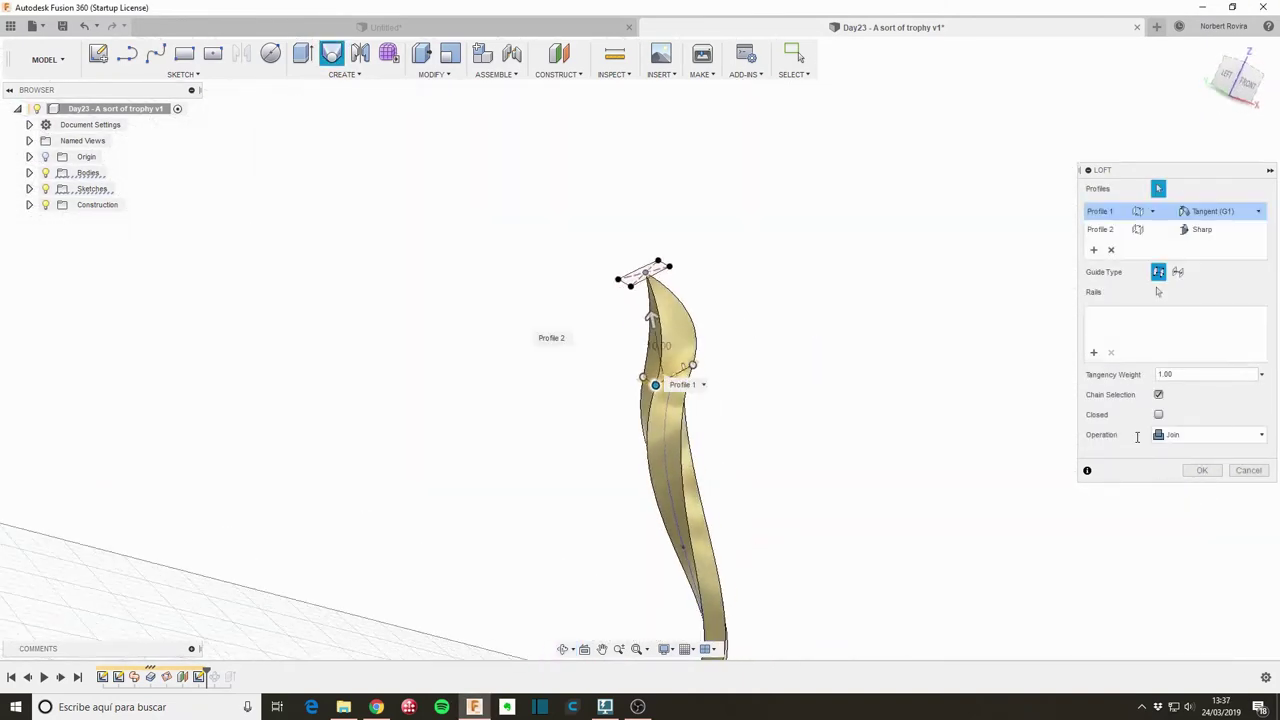
left_click(1218, 470)
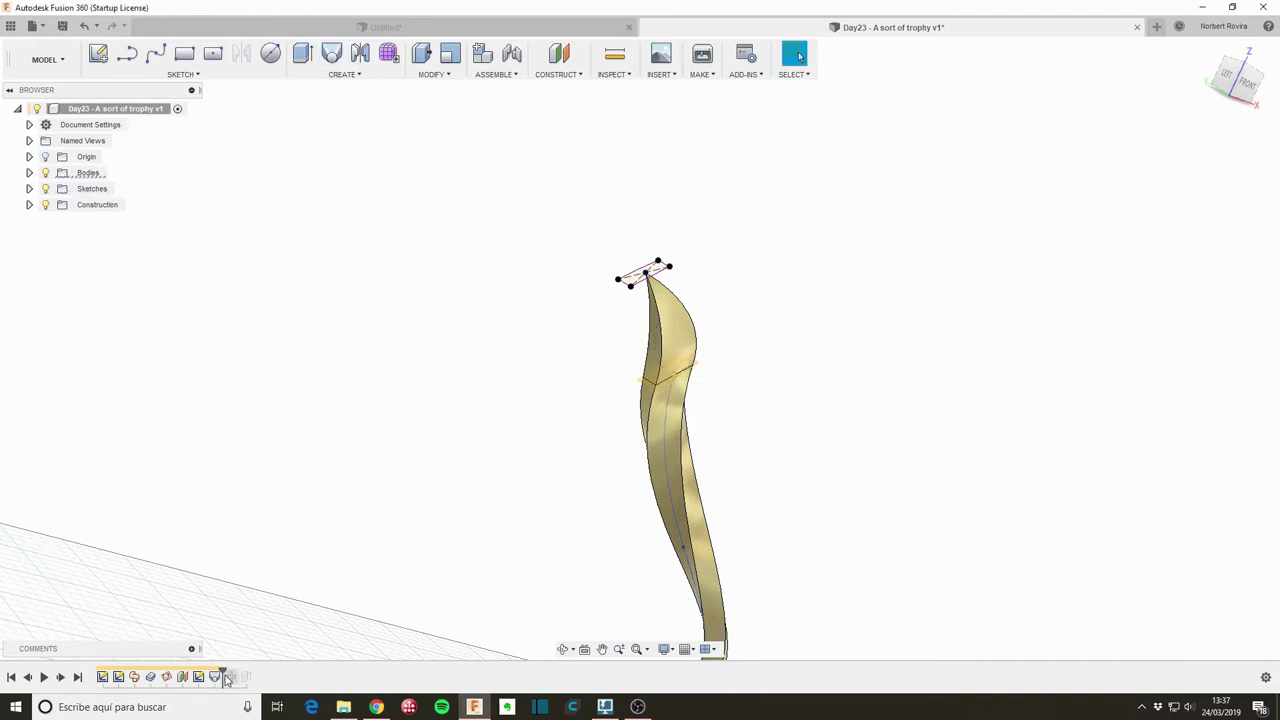
- Roll the timeline to the end so the patterned ribbons reappear, then orbit the trophy
left_click_drag(223, 671, 238, 676)
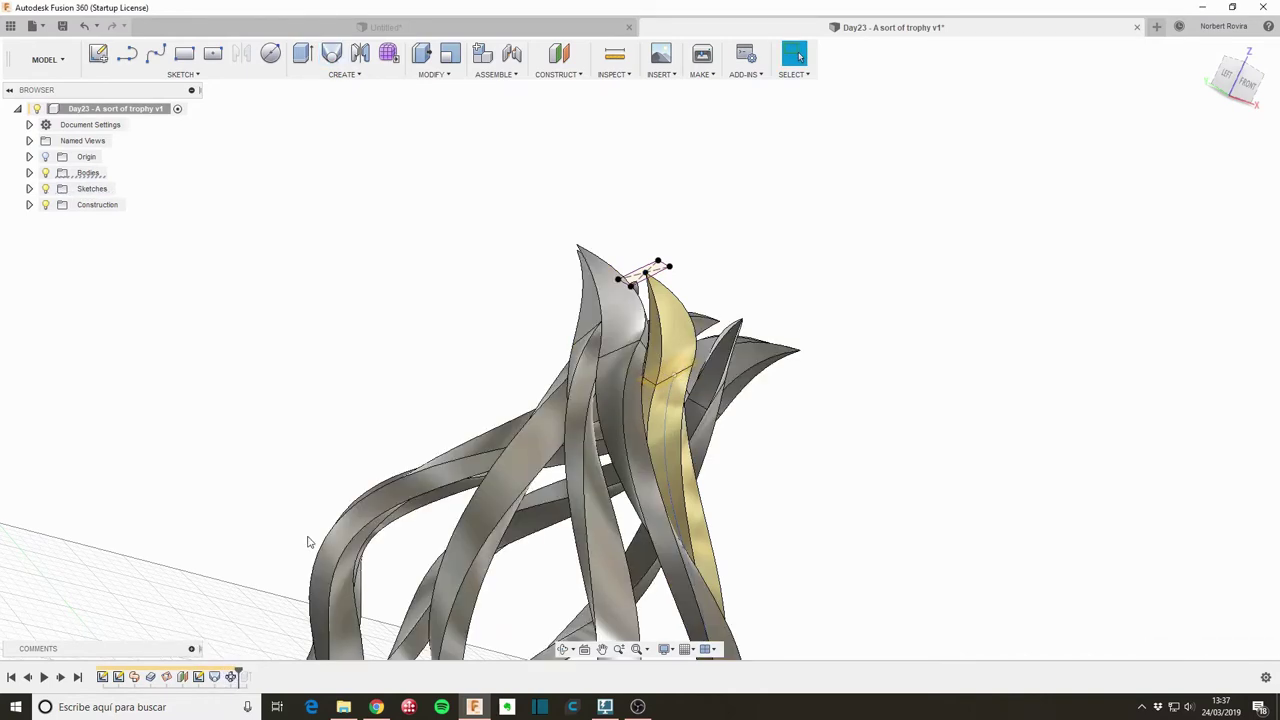
scroll(729, 283, "down", 3)
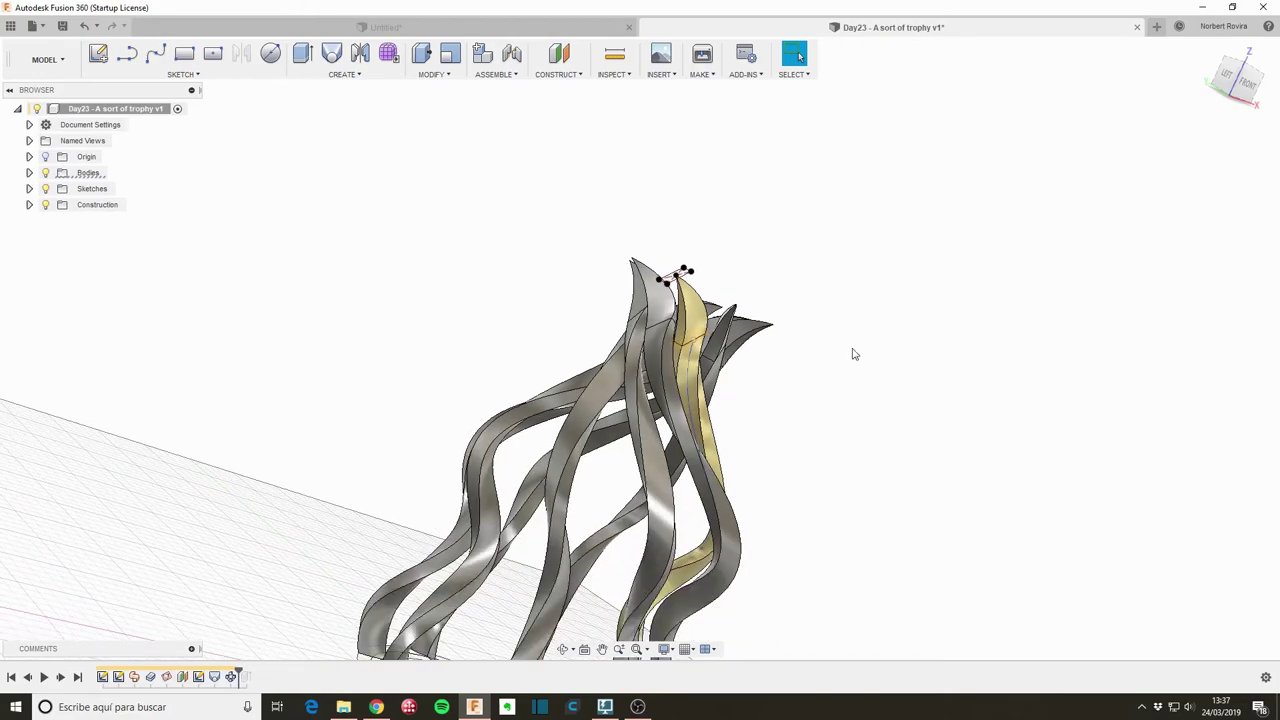
middle_click_drag(851, 351, 840, 520, "shift")
mouse_move(700, 232)
middle_mouse_down("shift")
mouse_move(689, 409)
mouse_move(492, 482)
middle_mouse_up("shift")
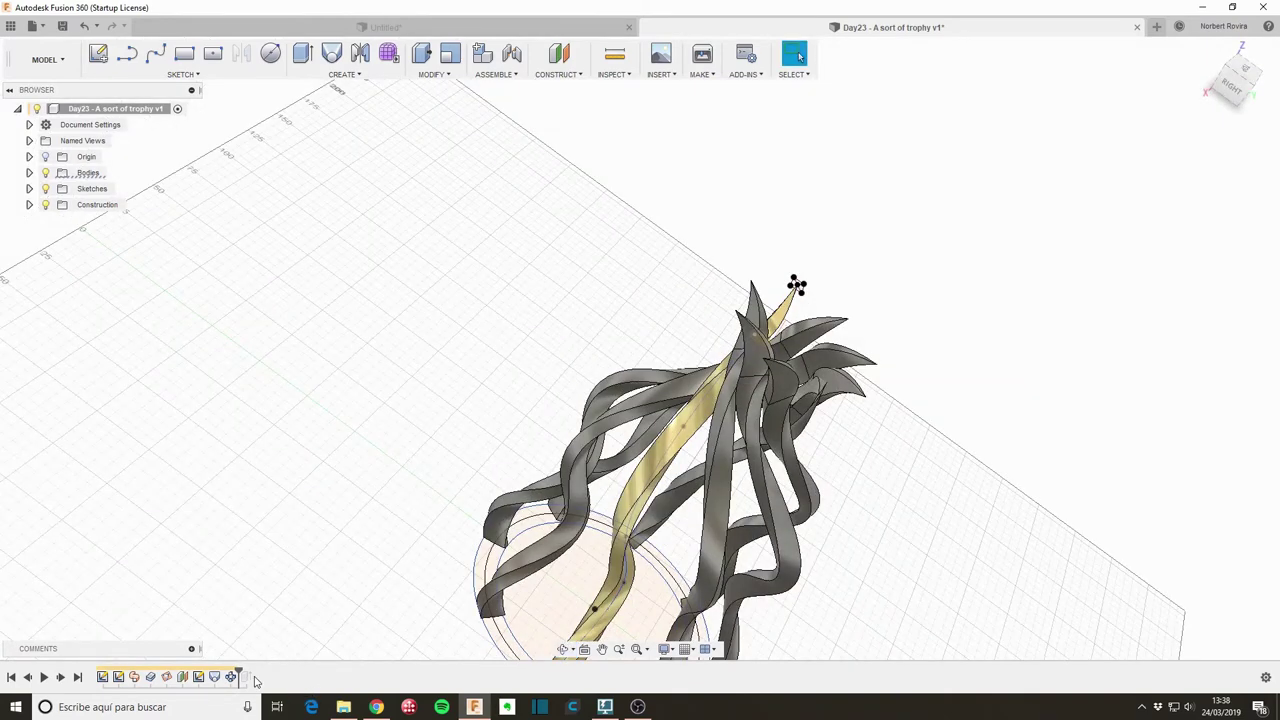
- Draw a 10 × 10 mm centre rectangle at the circle's centre in the base sketch
double_click(101, 676)
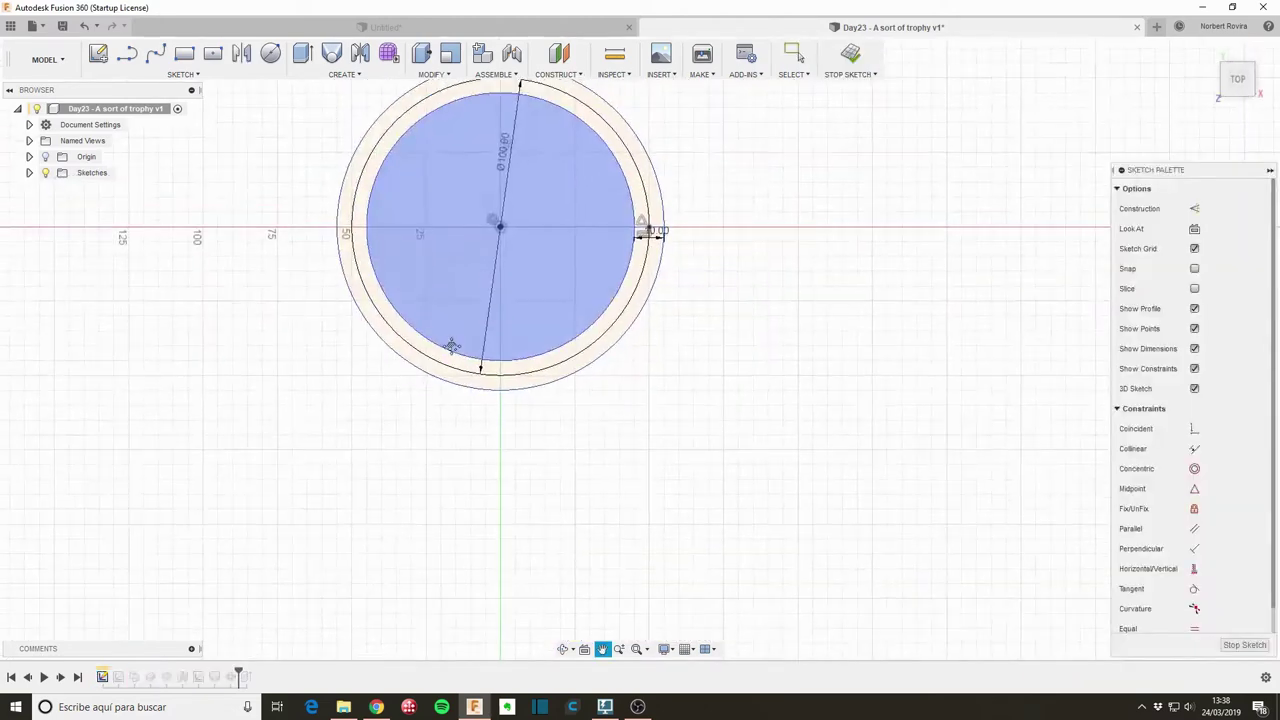
left_click(213, 53)
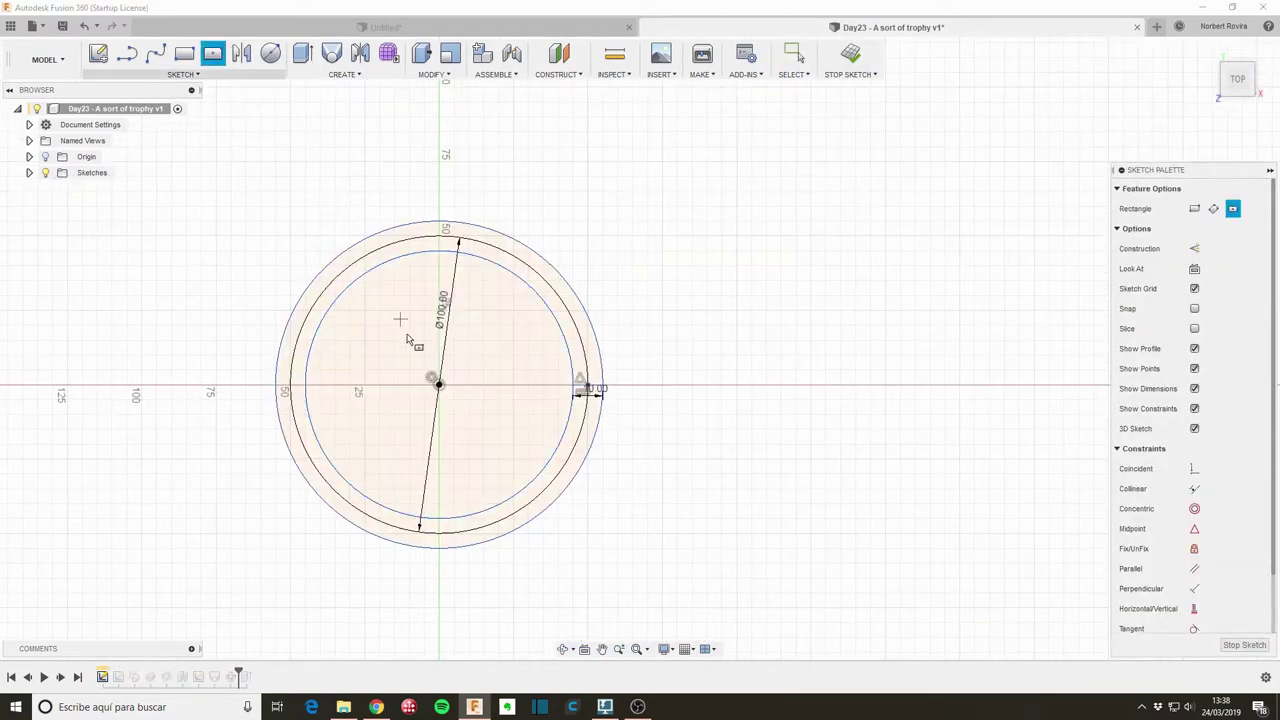
left_click(439, 385)
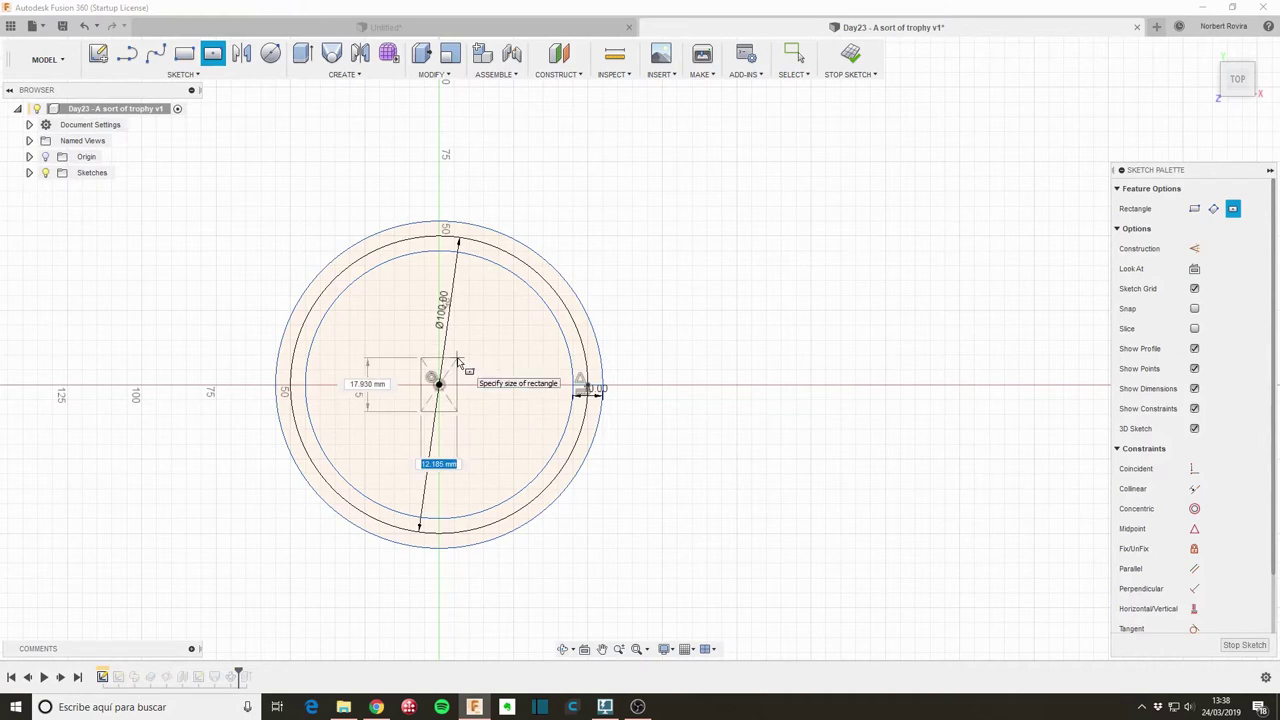
type("10")
key("Tab")
type("10")
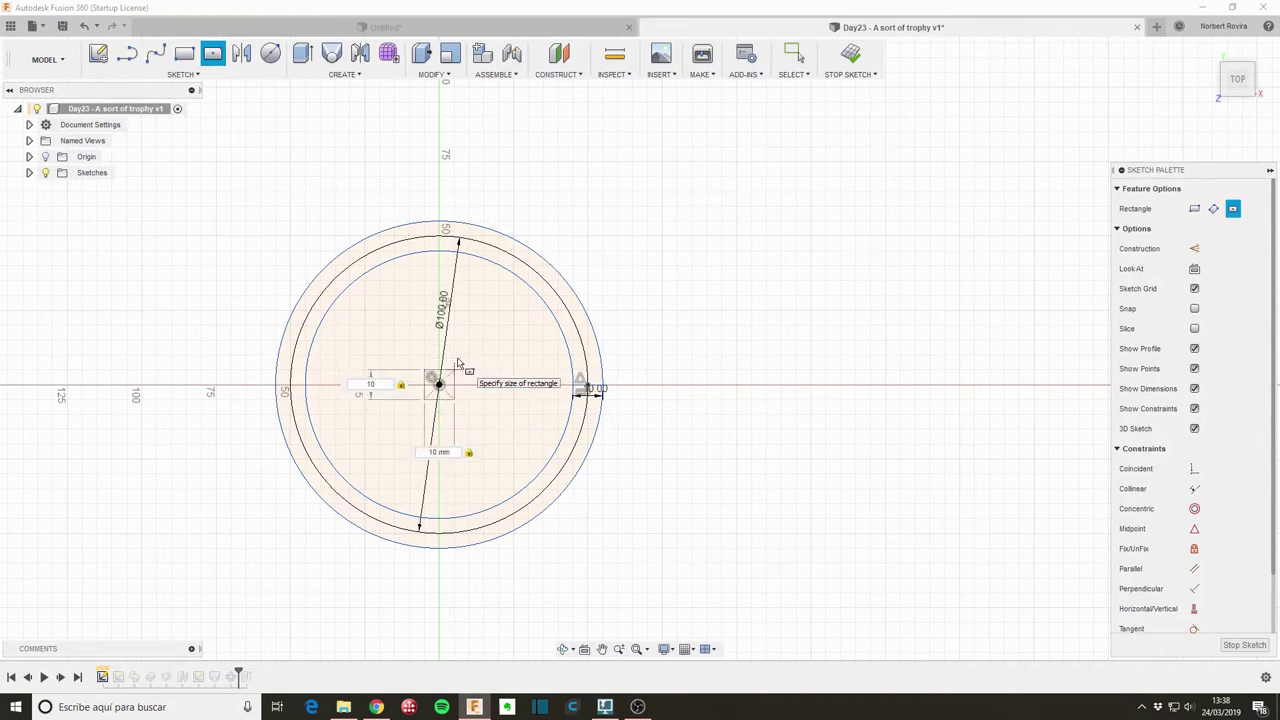
key("Return")
key("Escape")
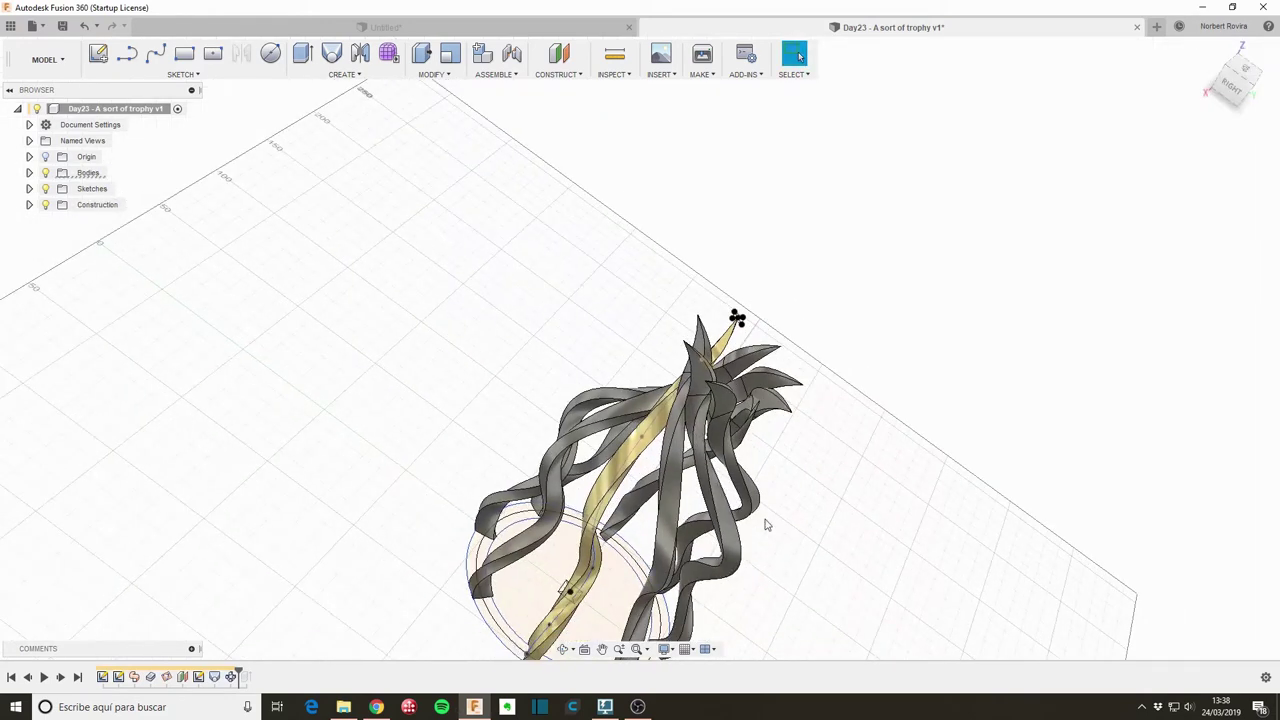
- Roll the timeline to the end so all gold strips and the ringed base rebuild
mouse_move(763, 523)
middle_mouse_down("shift")
mouse_move(818, 497)
mouse_move(748, 423)
mouse_move(683, 389)
mouse_move(692, 397)
middle_mouse_up("shift")
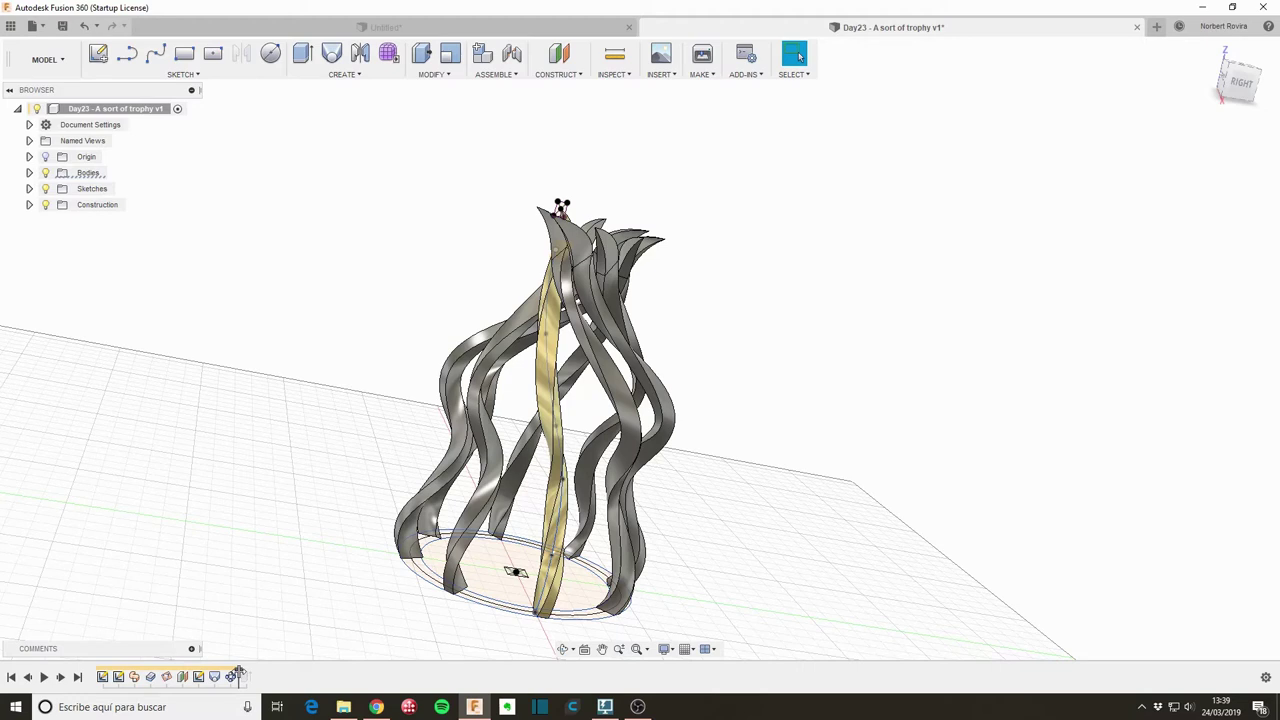
left_click_drag(238, 672, 253, 672)
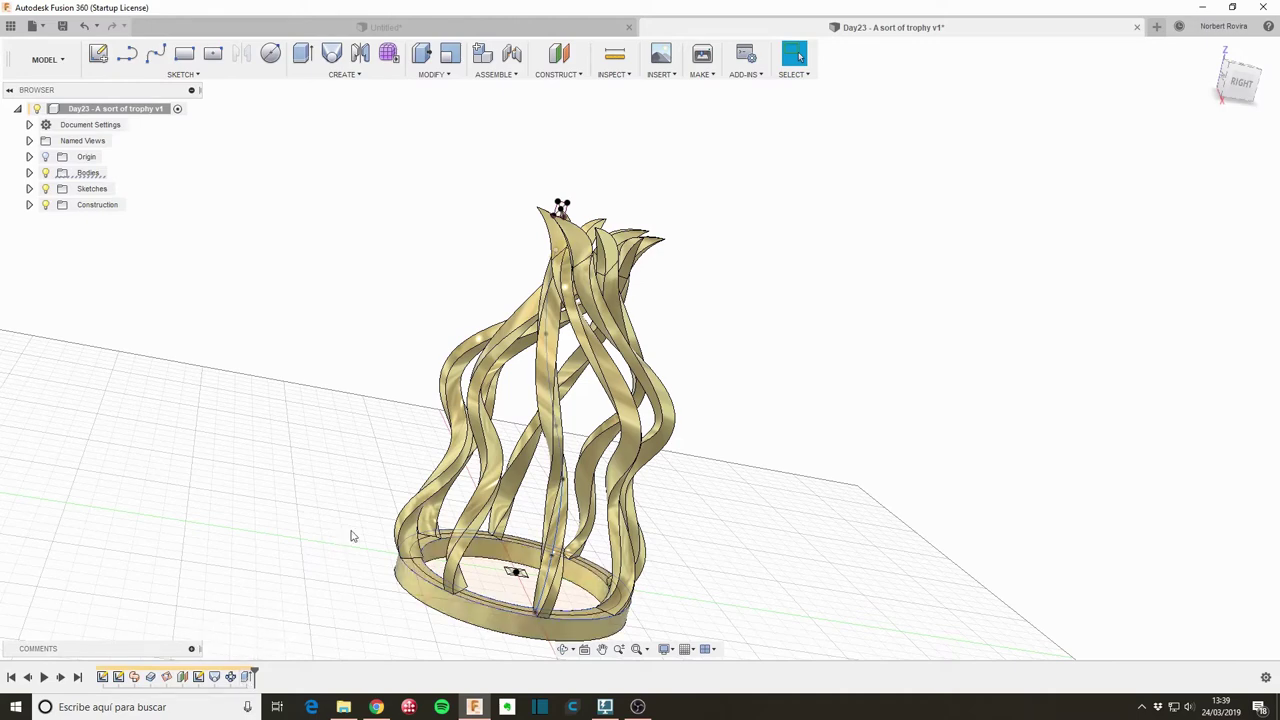
middle_click_drag(362, 483, 356, 500, "shift")
key("s")
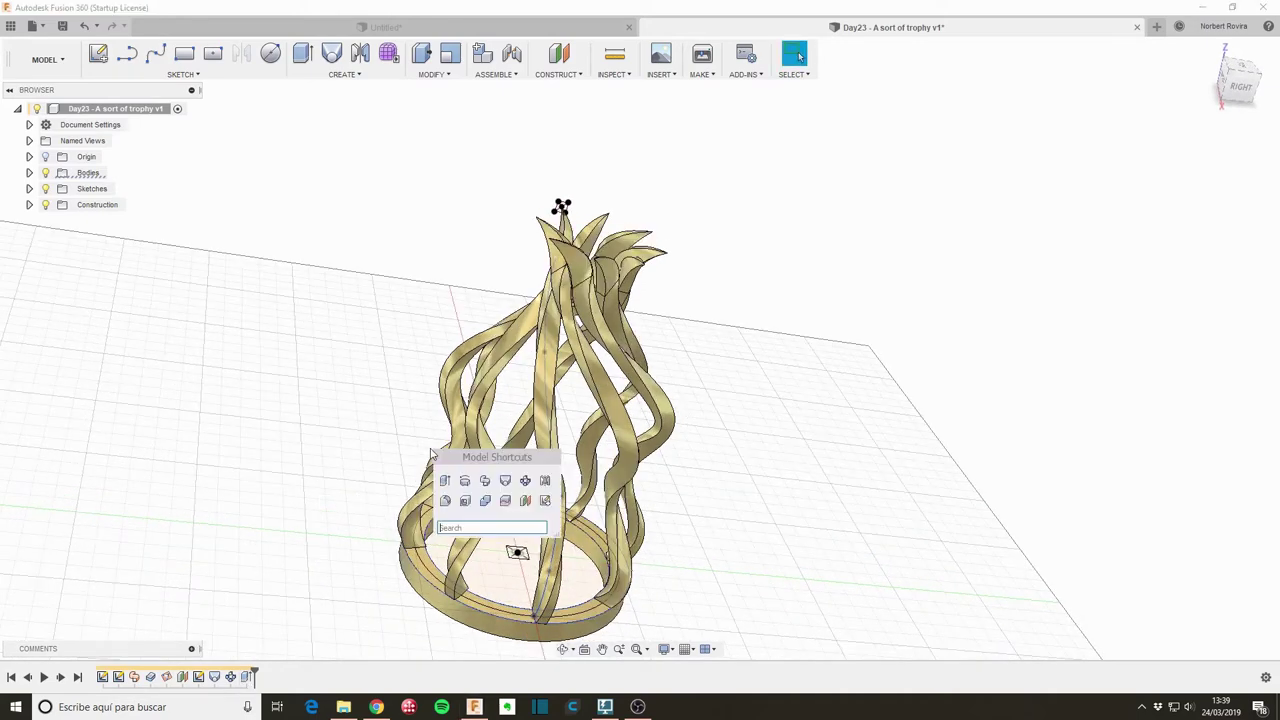
- In Sketch2, draw a vertical line from the origin up to the spline's top
double_click(118, 677)
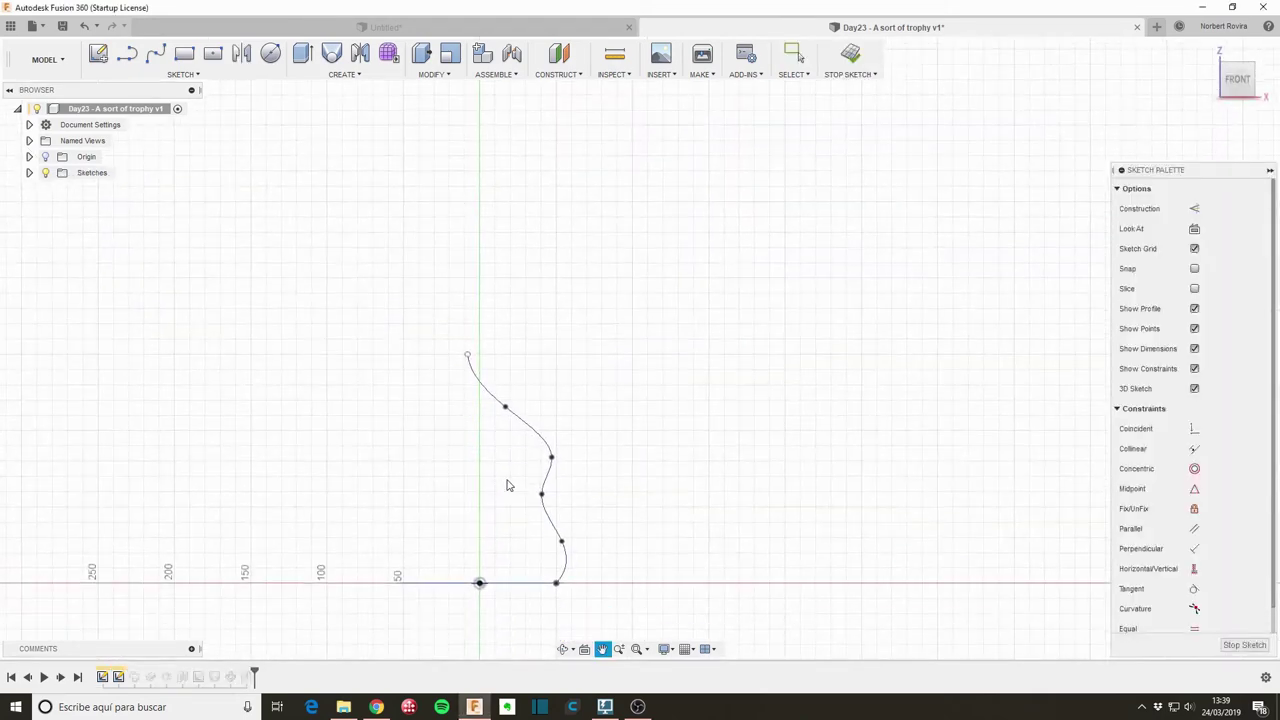
key("l")
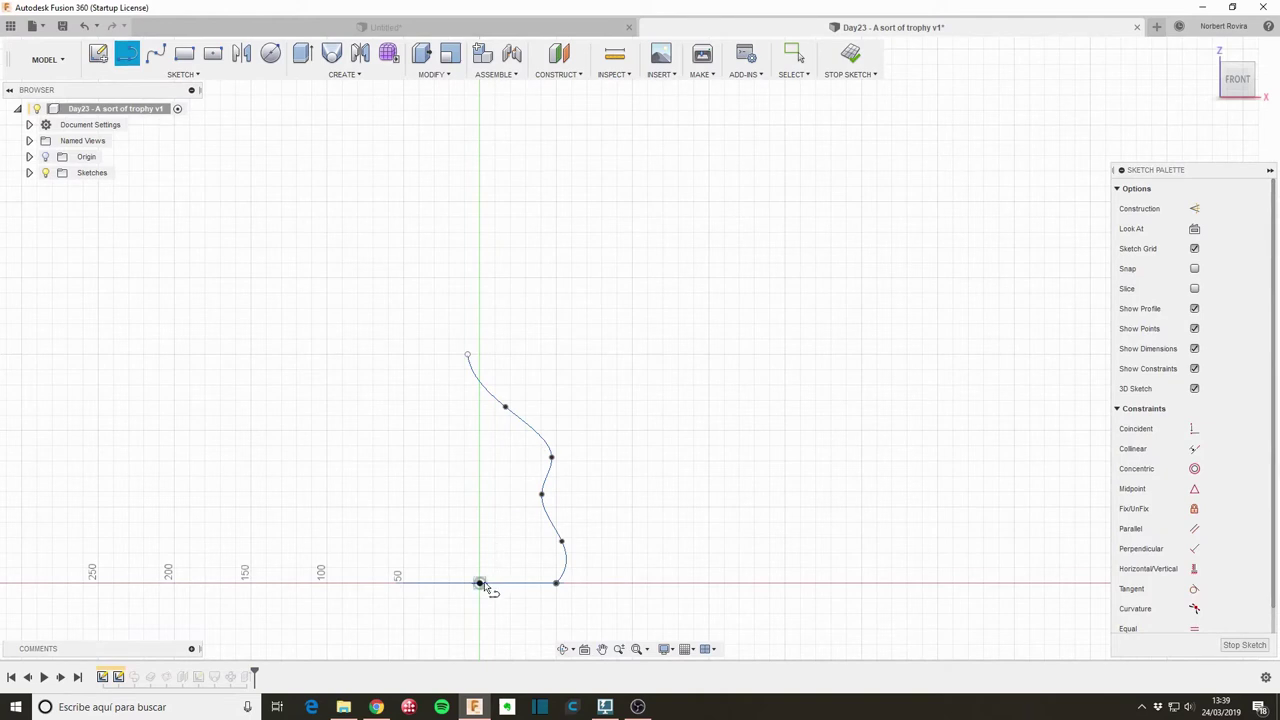
left_click(480, 583)
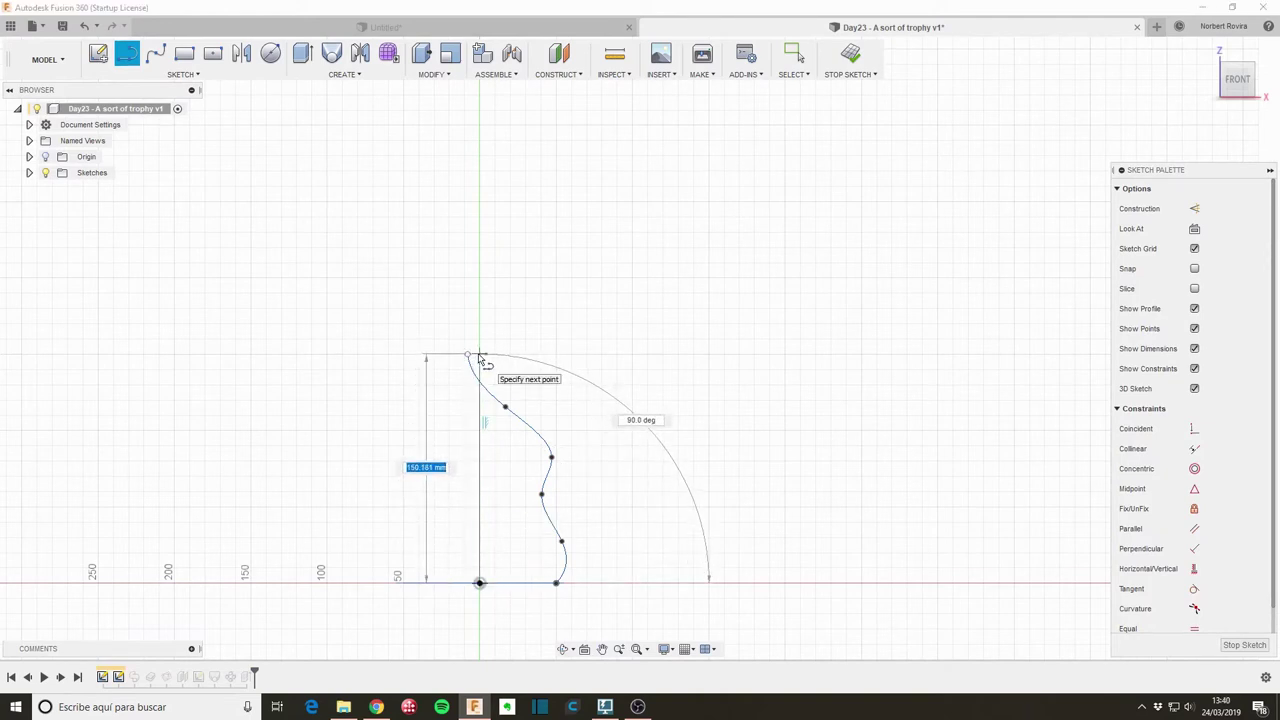
left_click(480, 357)
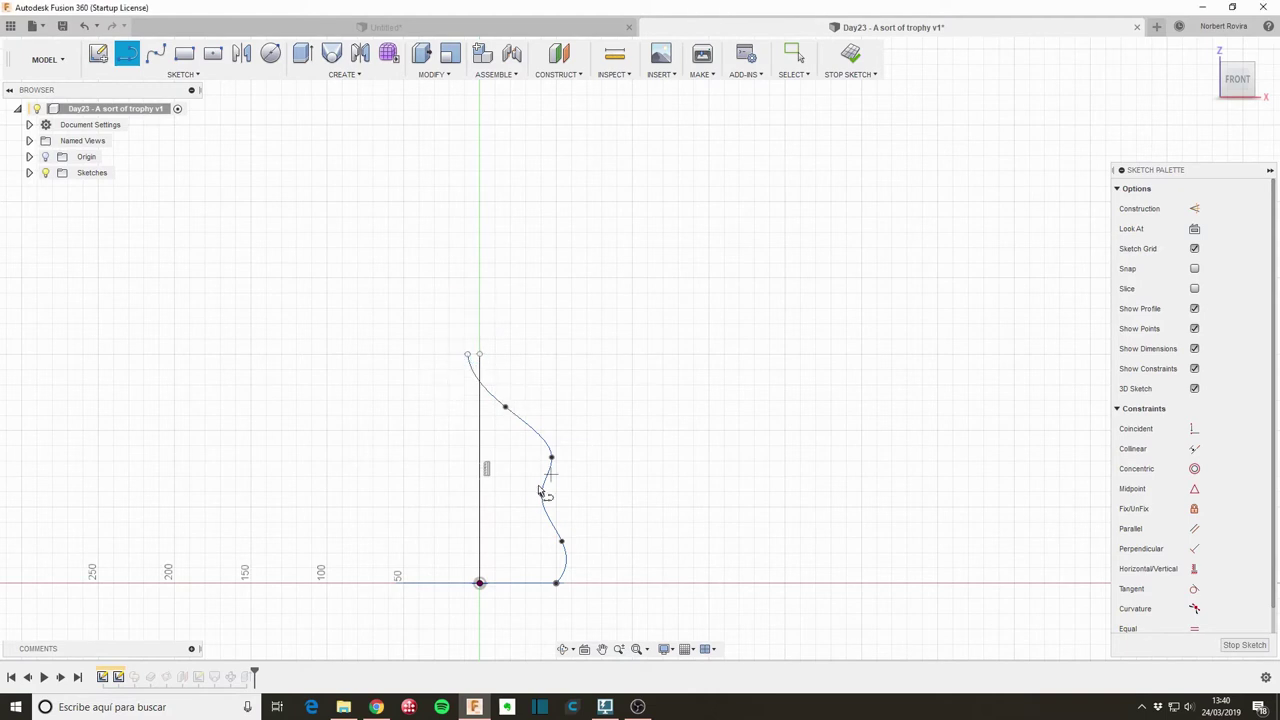
key("Escape")
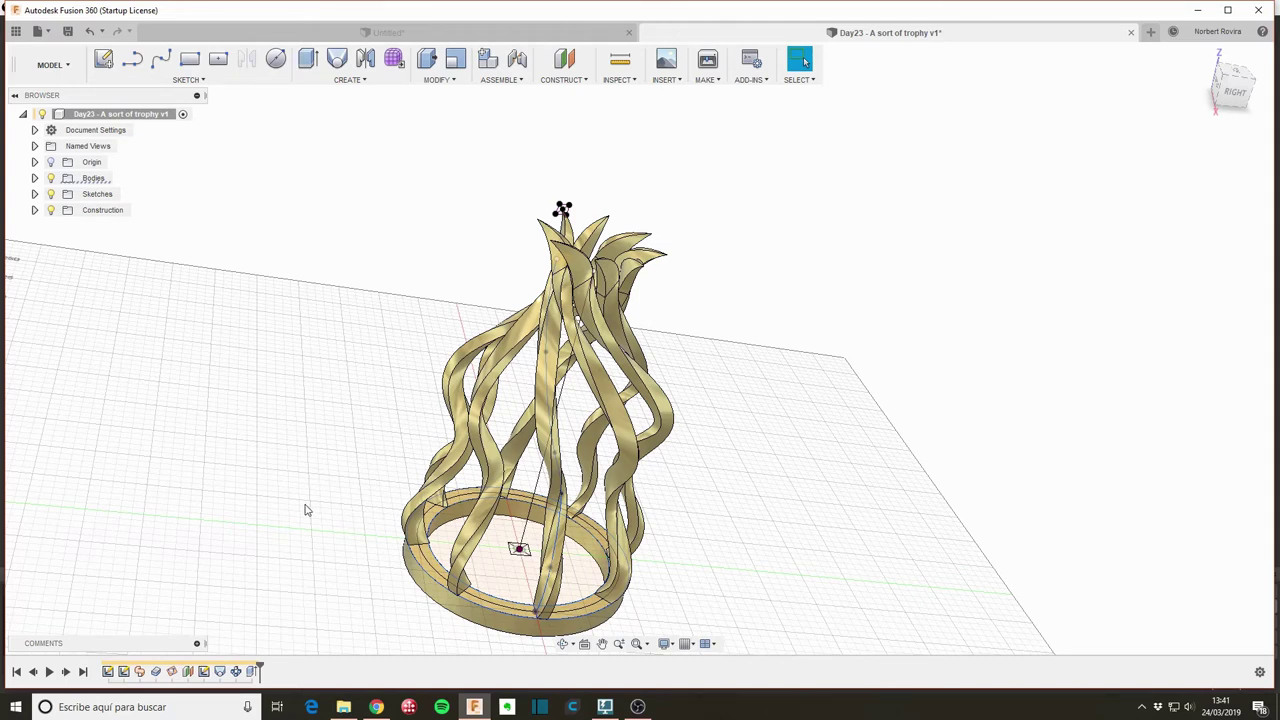
- Sweep the 10 mm square along the vertical line with a twist angle of 3
key("s")
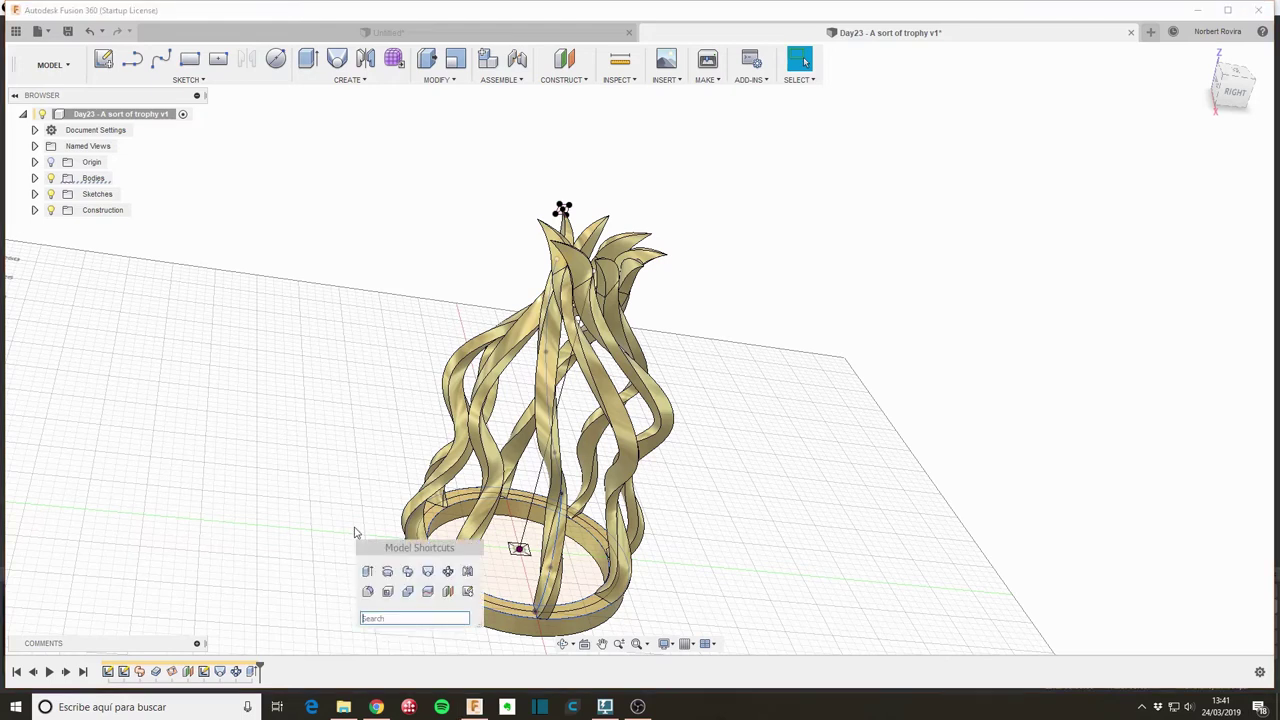
left_click(424, 573)
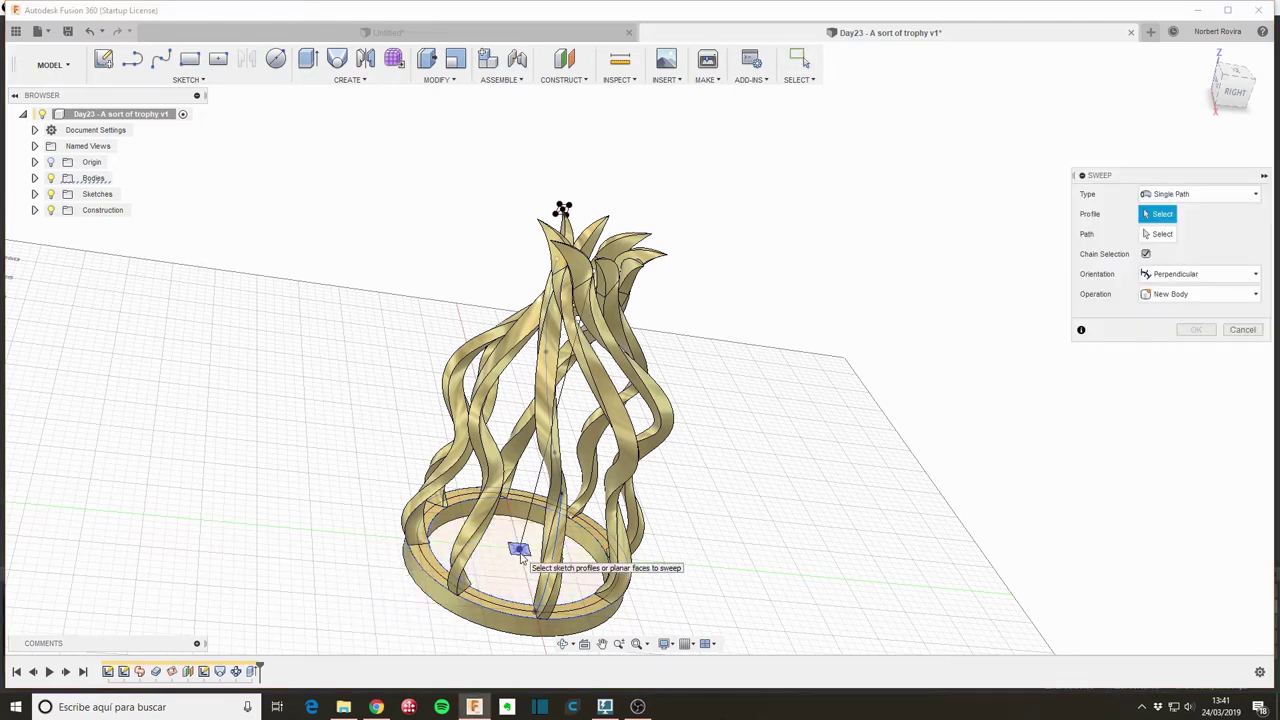
left_click(520, 558)
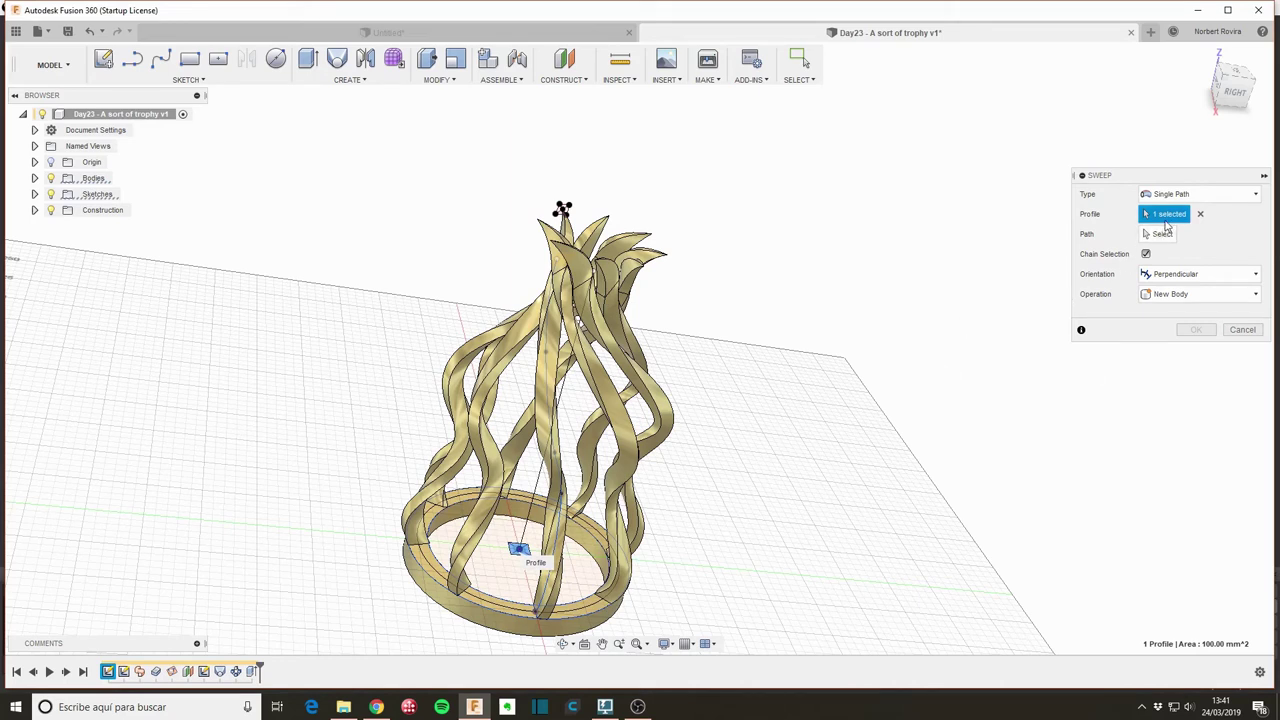
left_click(1160, 234)
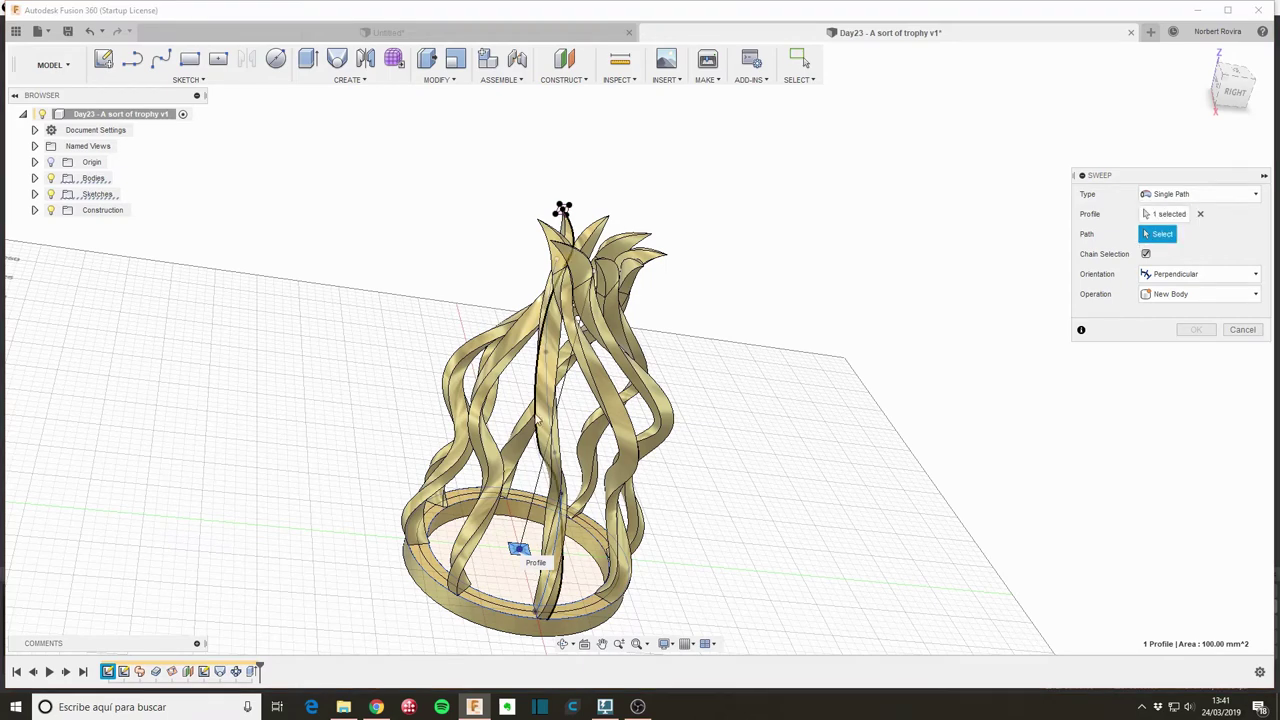
left_click(563, 395)
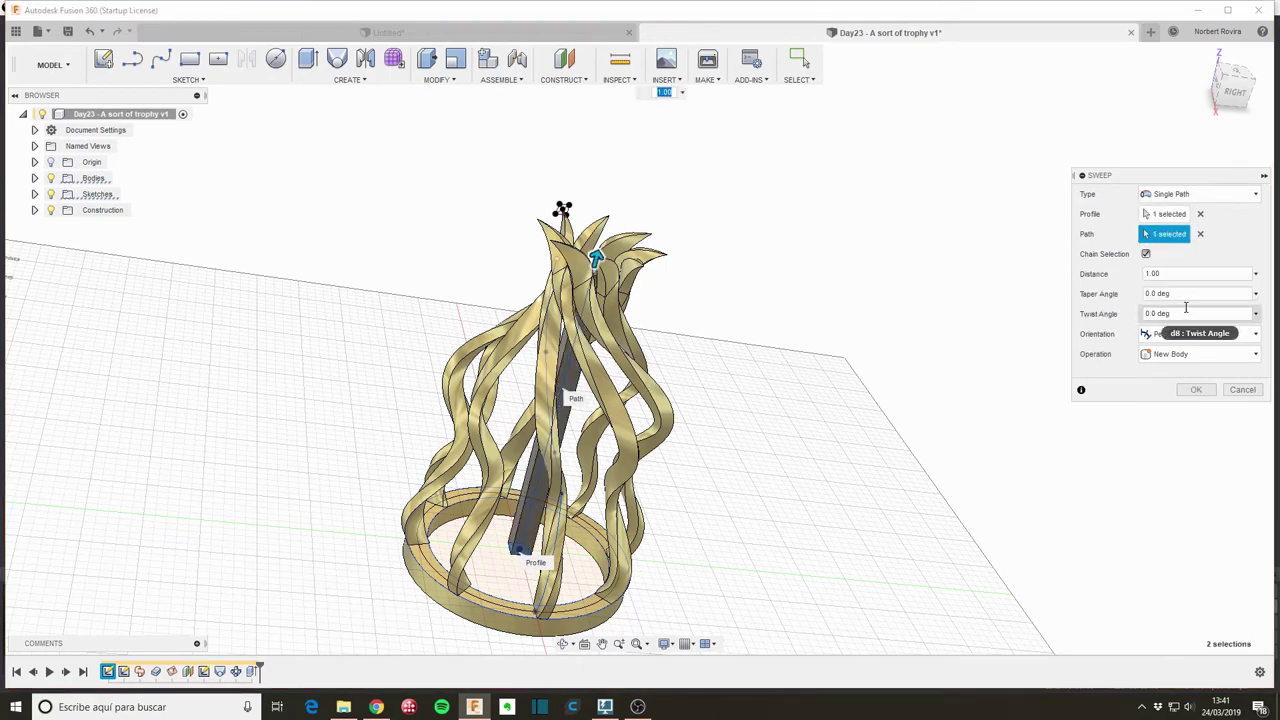
left_click_drag(1188, 313, 1127, 313)
type("360")
left_click(1196, 391)
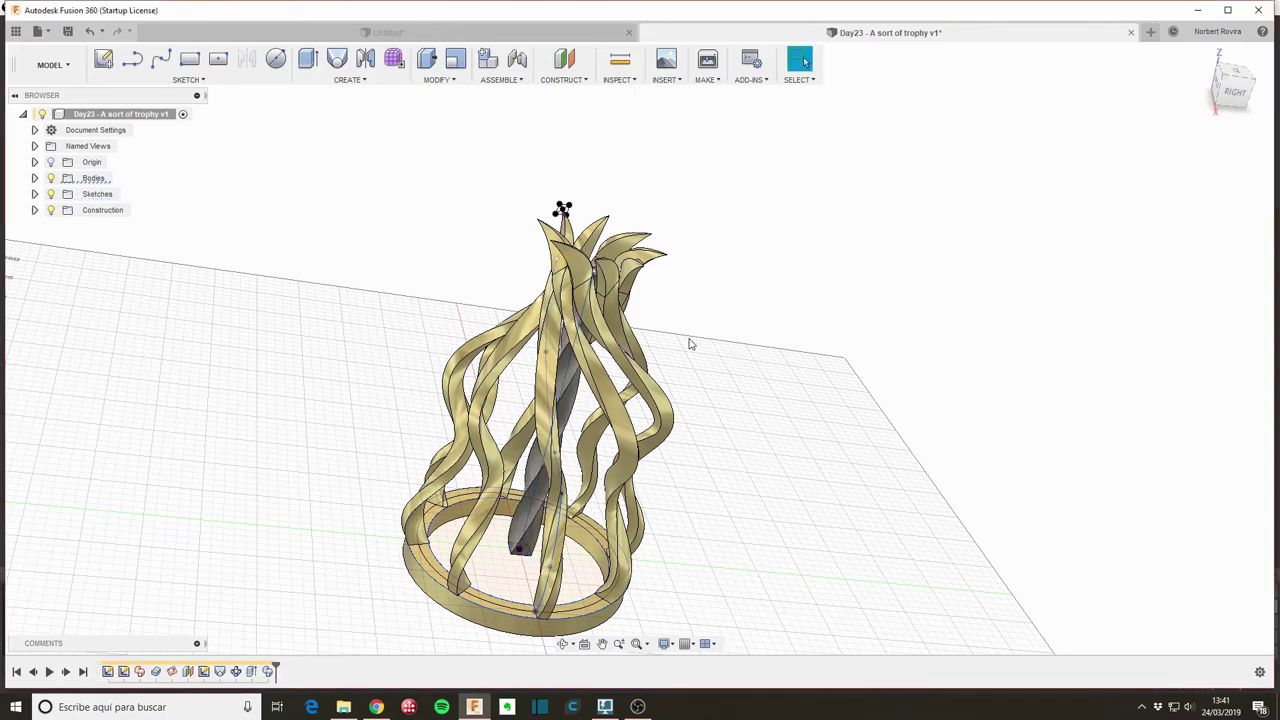
mouse_move(705, 308)
middle_mouse_down("shift")
mouse_move(686, 343)
mouse_move(703, 286)
mouse_move(694, 323)
mouse_move(737, 333)
middle_mouse_up("shift")
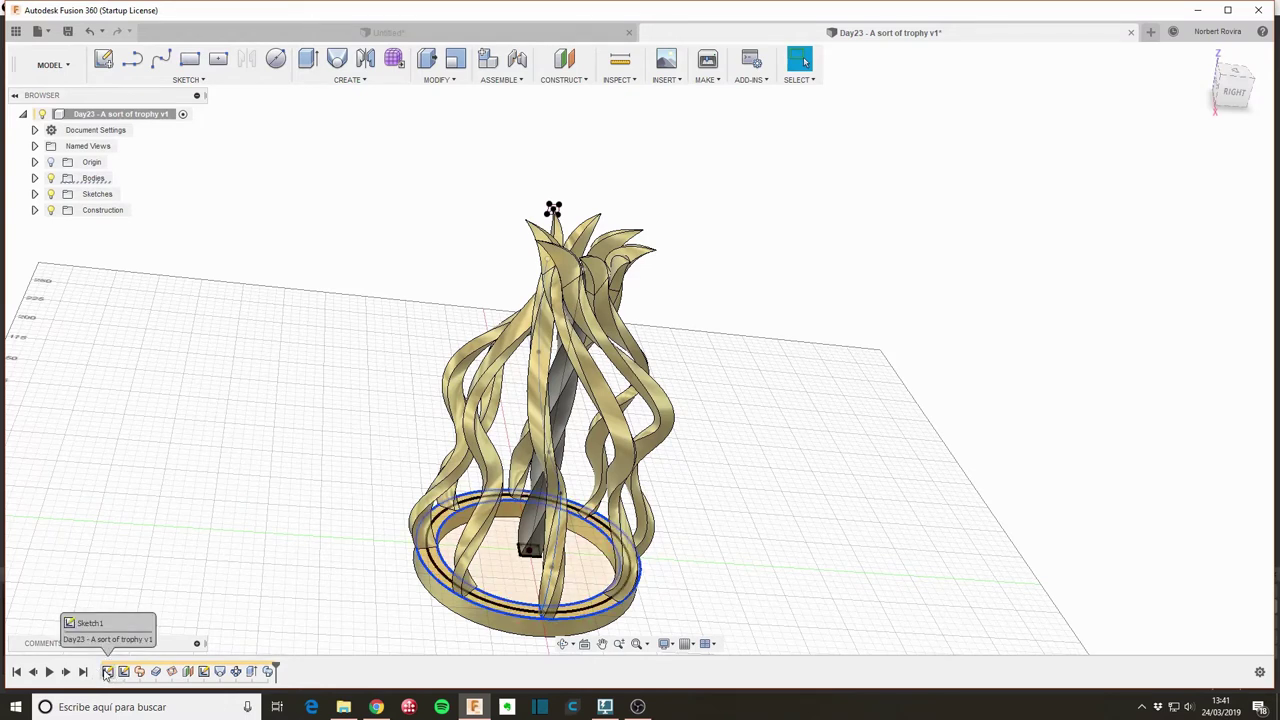
- Edit the base extrude to join three profiles at −10 mm, leaving Body1, Body2 and Body11
left_click(251, 672)
right_click(251, 672)
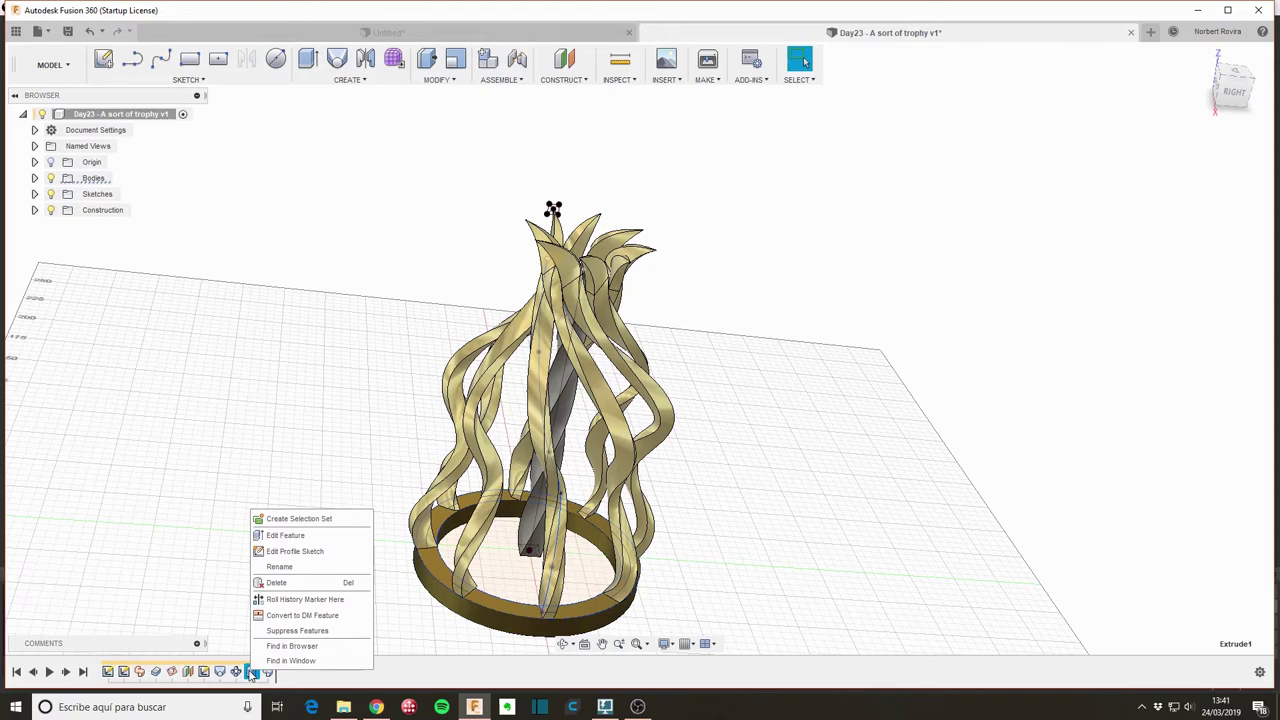
left_click(308, 534)
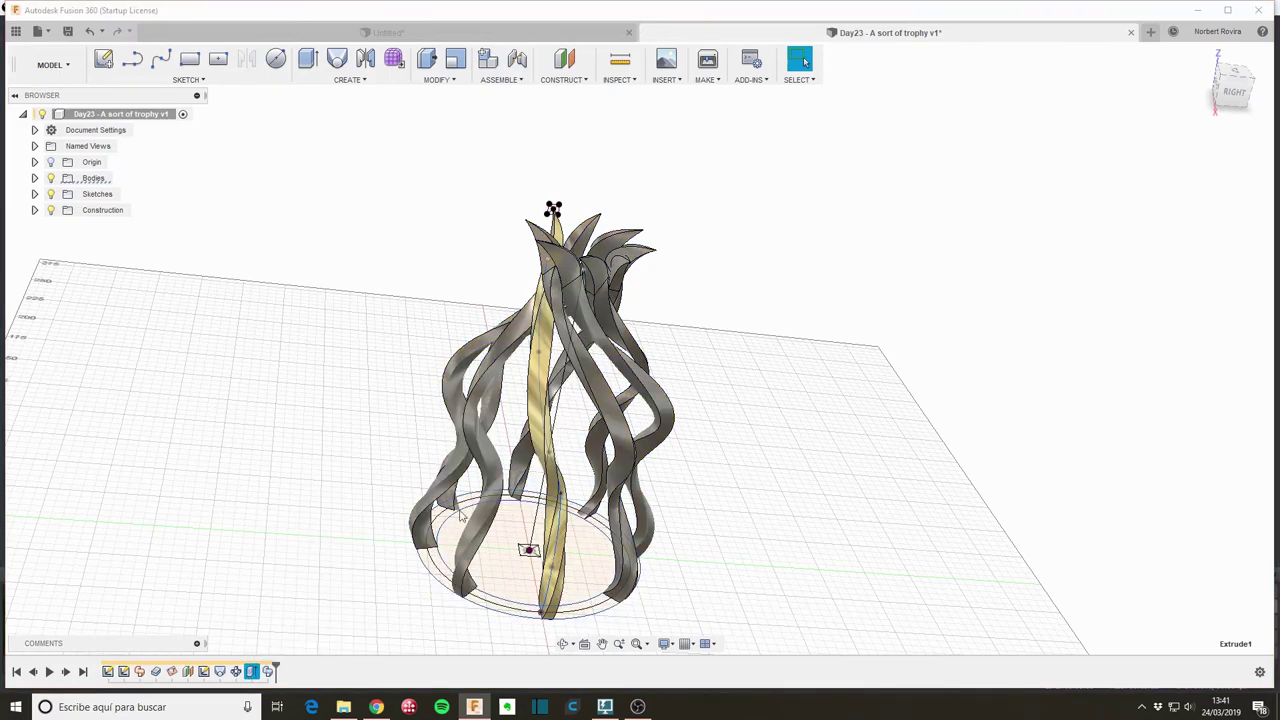
left_click(34, 178)
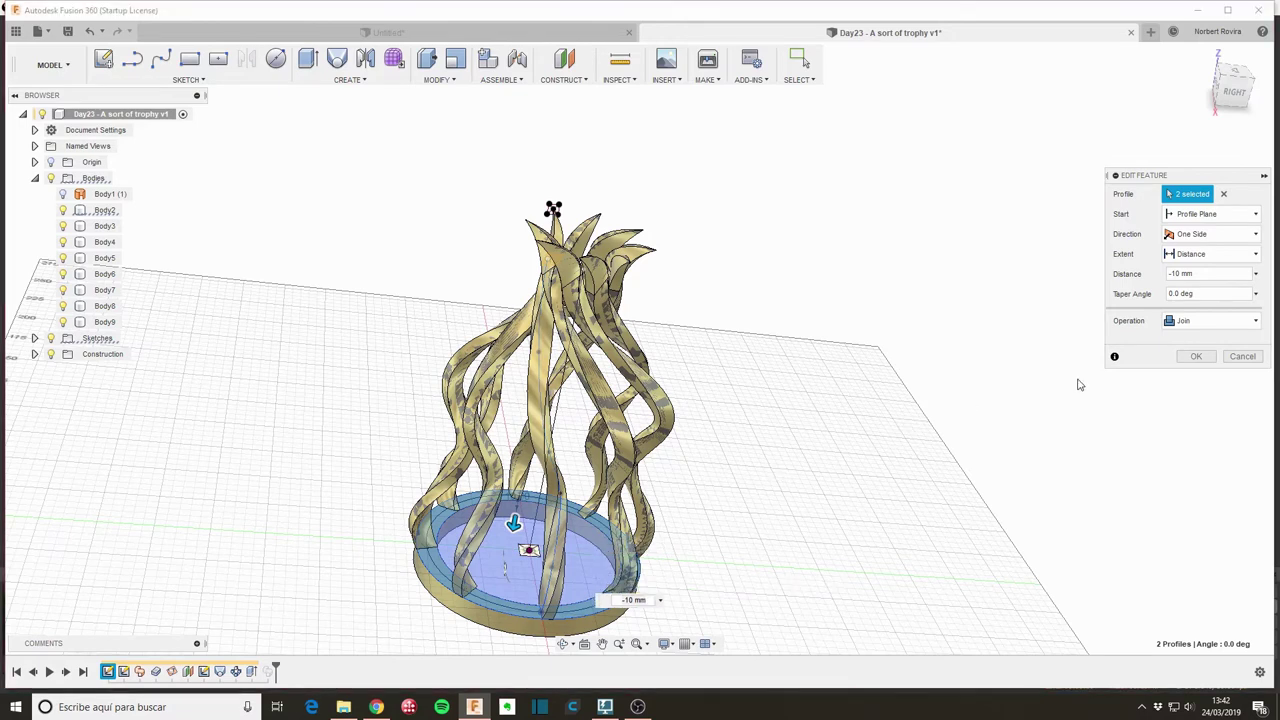
left_click(1194, 355)
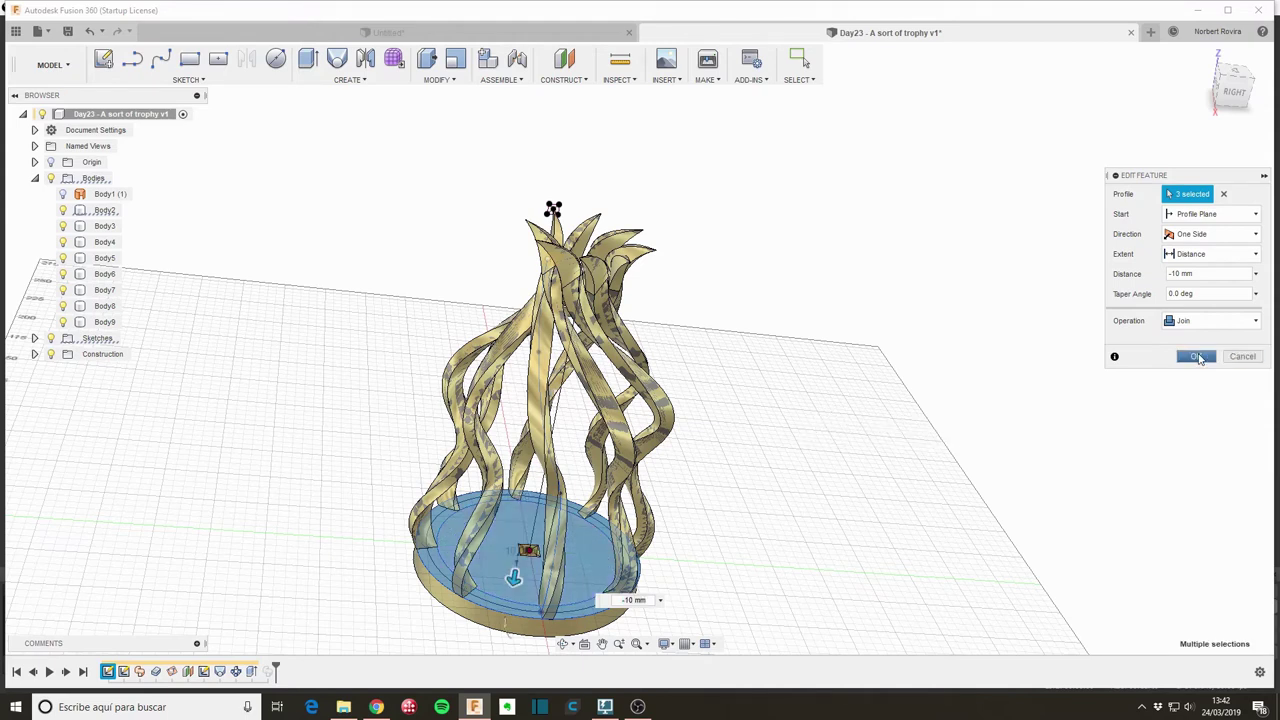
left_click(1196, 356)
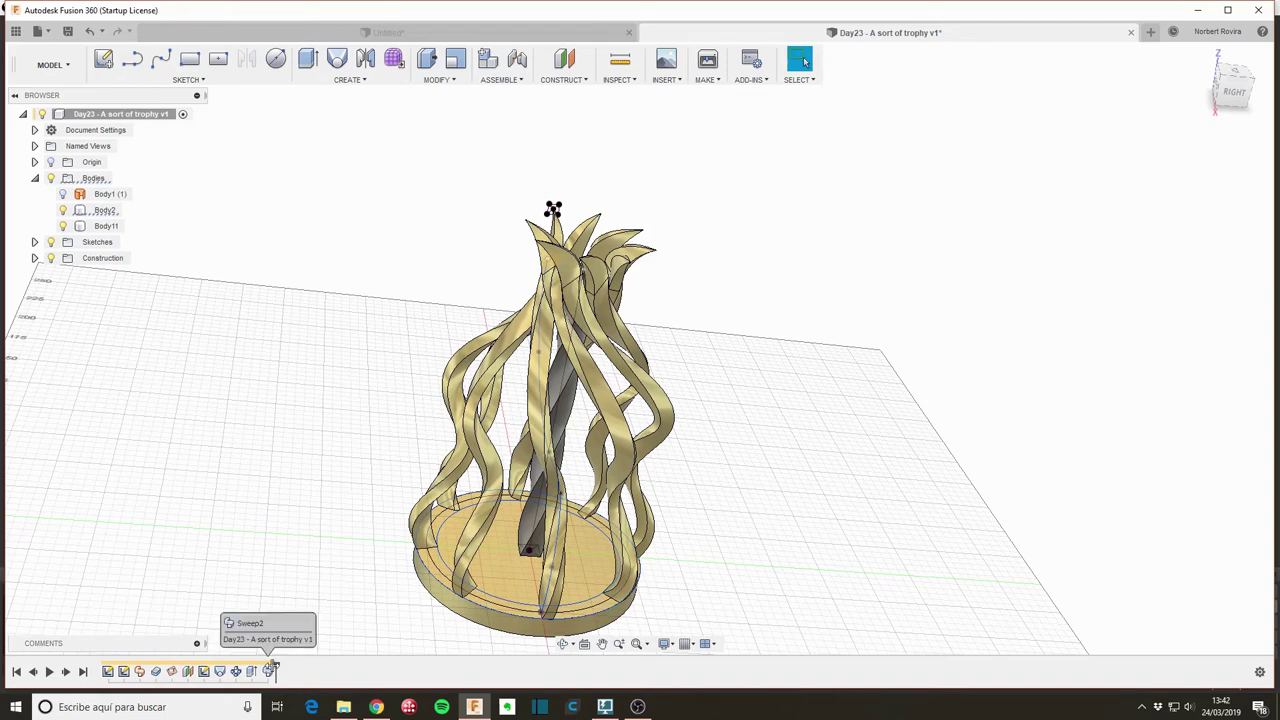
- Roll back the timeline and draw a 25 mm vertical line above the path's top in Sketch1
left_click_drag(275, 667, 131, 665)
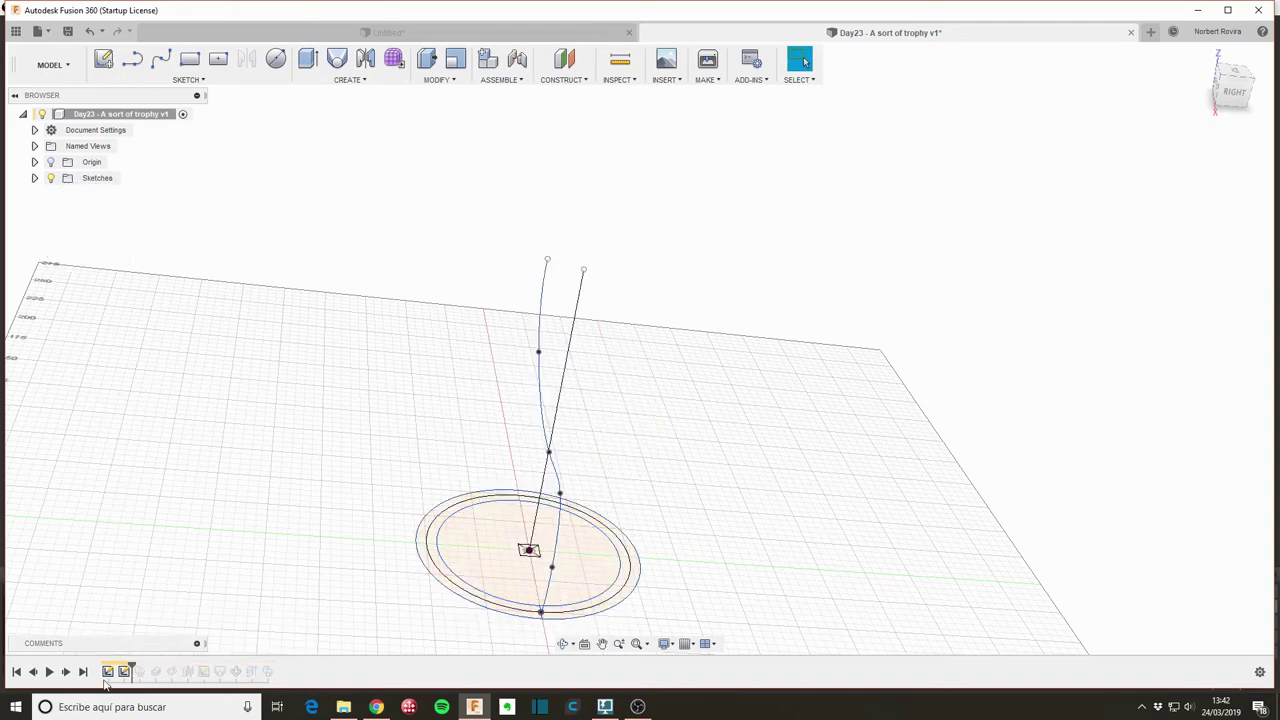
double_click(107, 672)
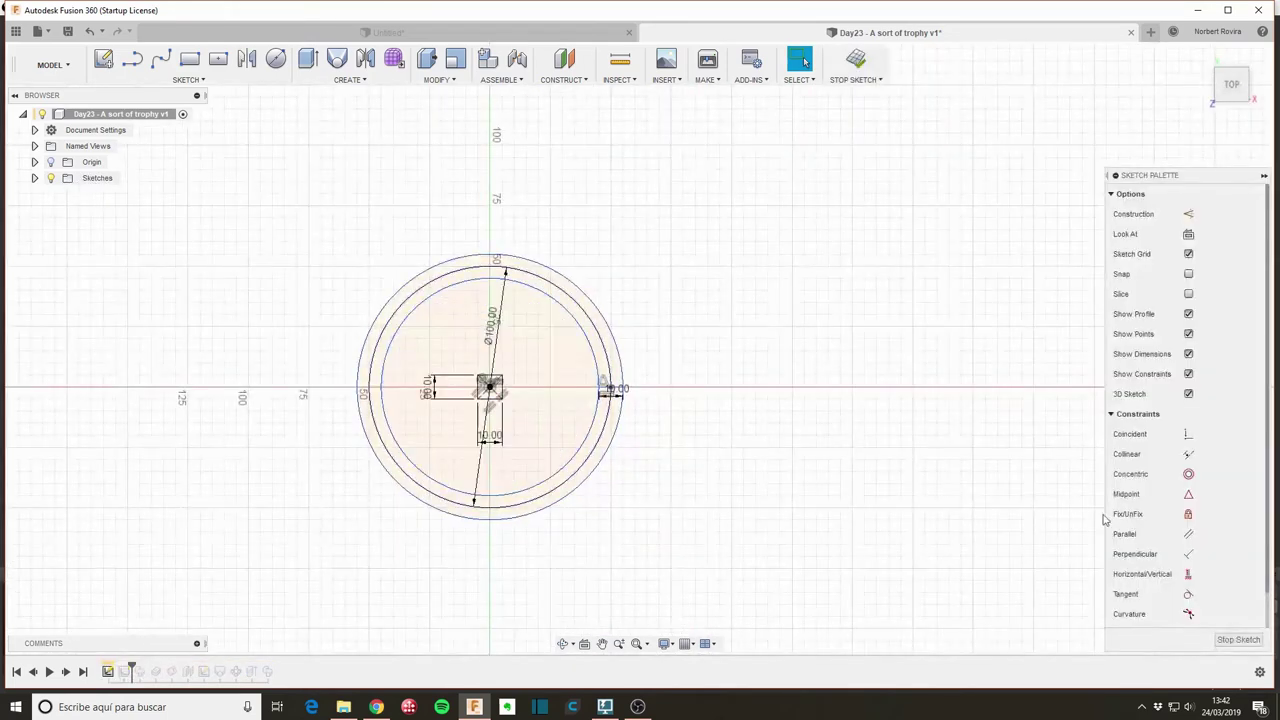
mouse_move(1190, 480)
middle_mouse_down("shift")
mouse_move(476, 408)
mouse_move(163, 606)
middle_mouse_up("shift")
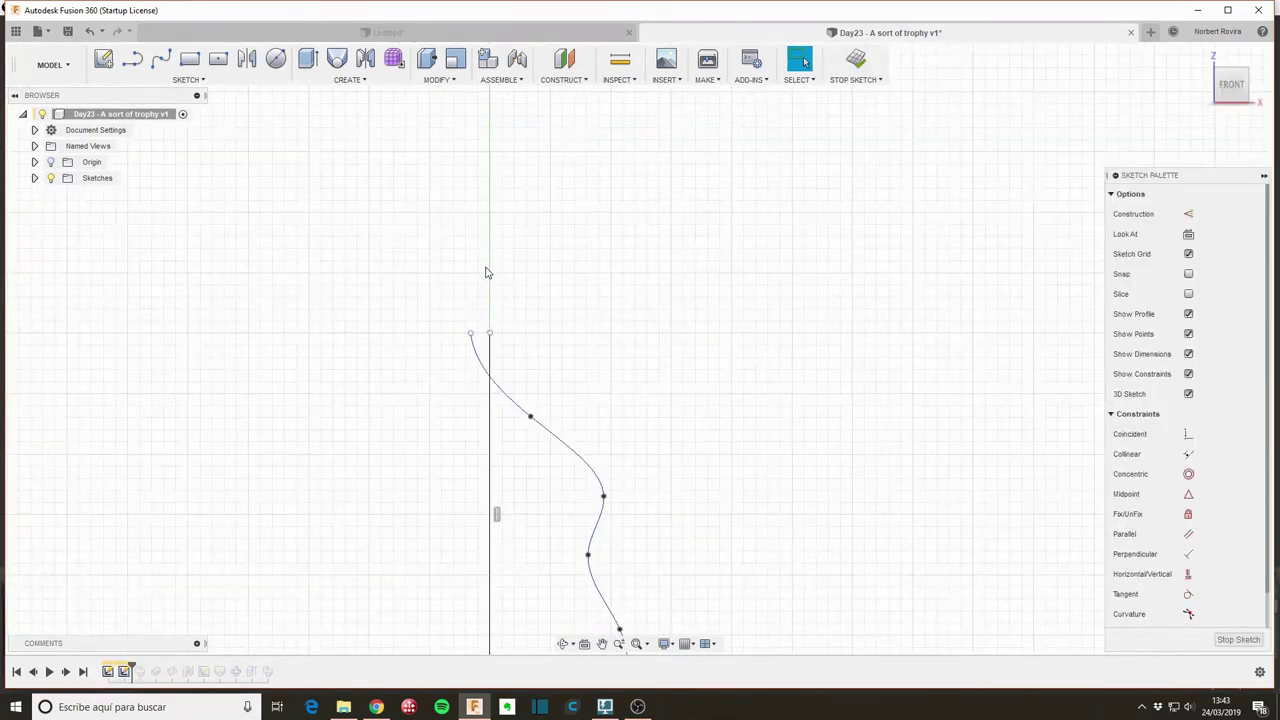
key("l")
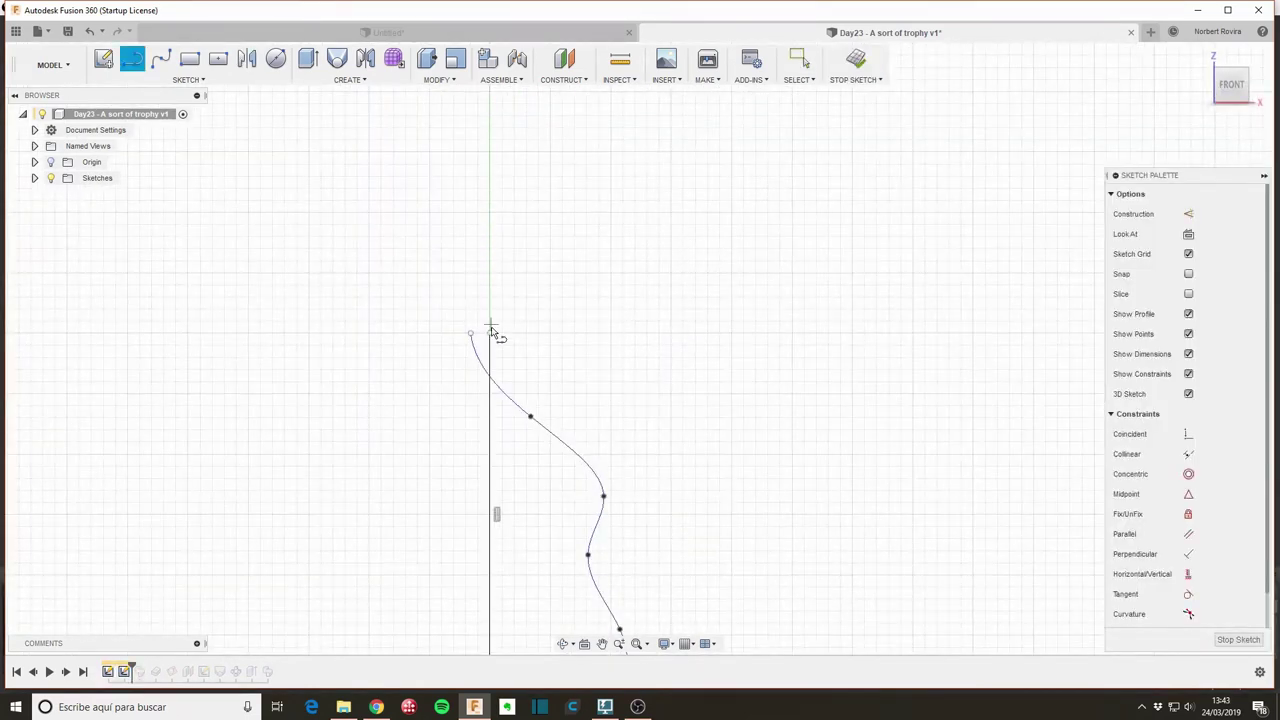
left_click_drag(489, 332, 489, 190)
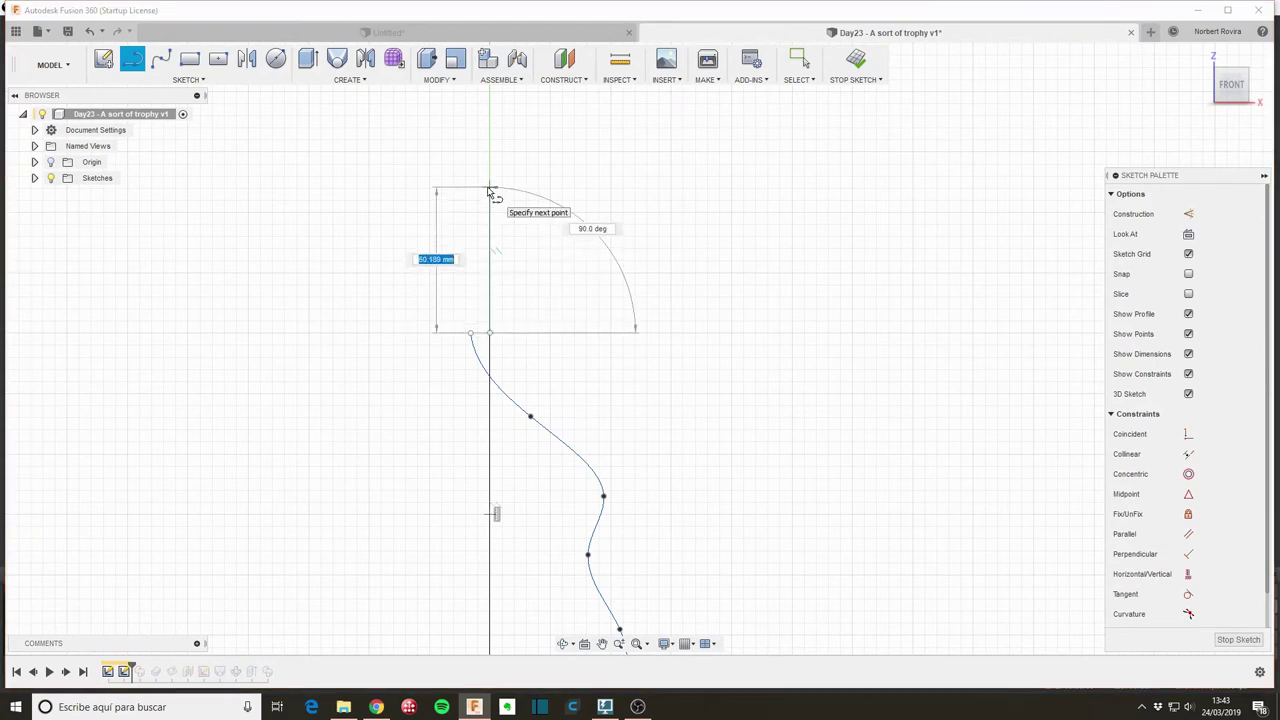
type("25")
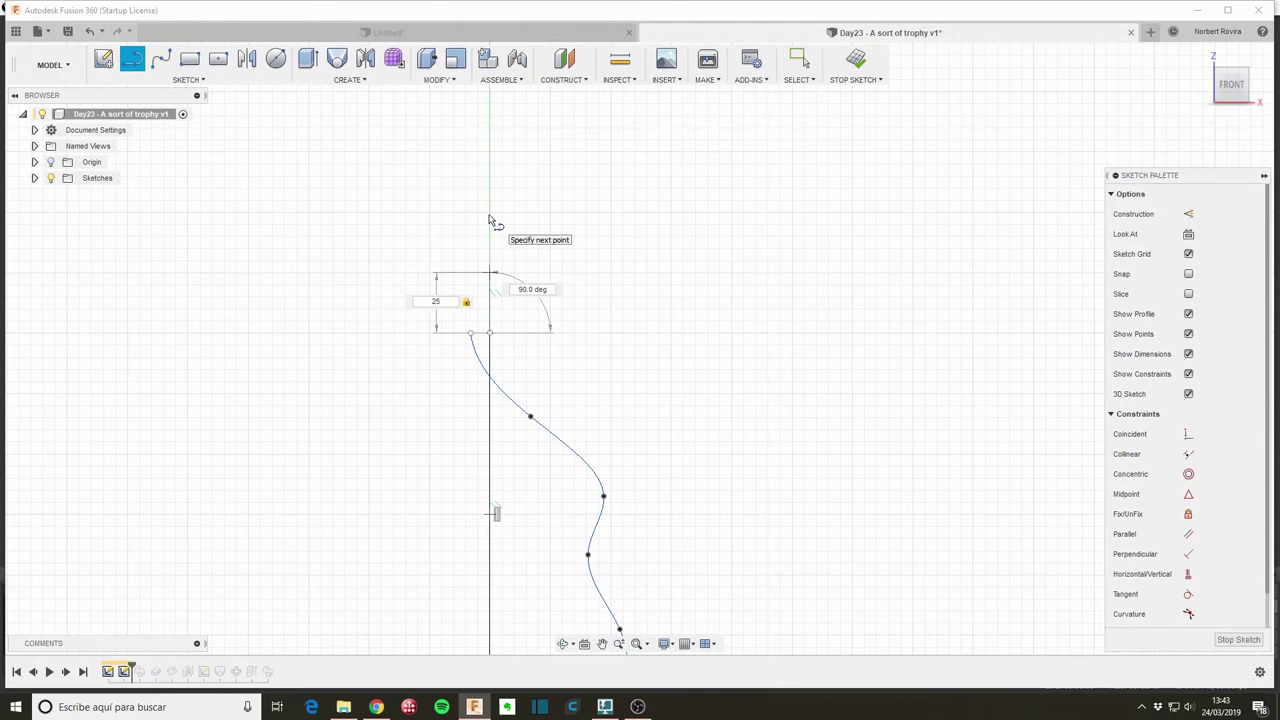
key("Return")
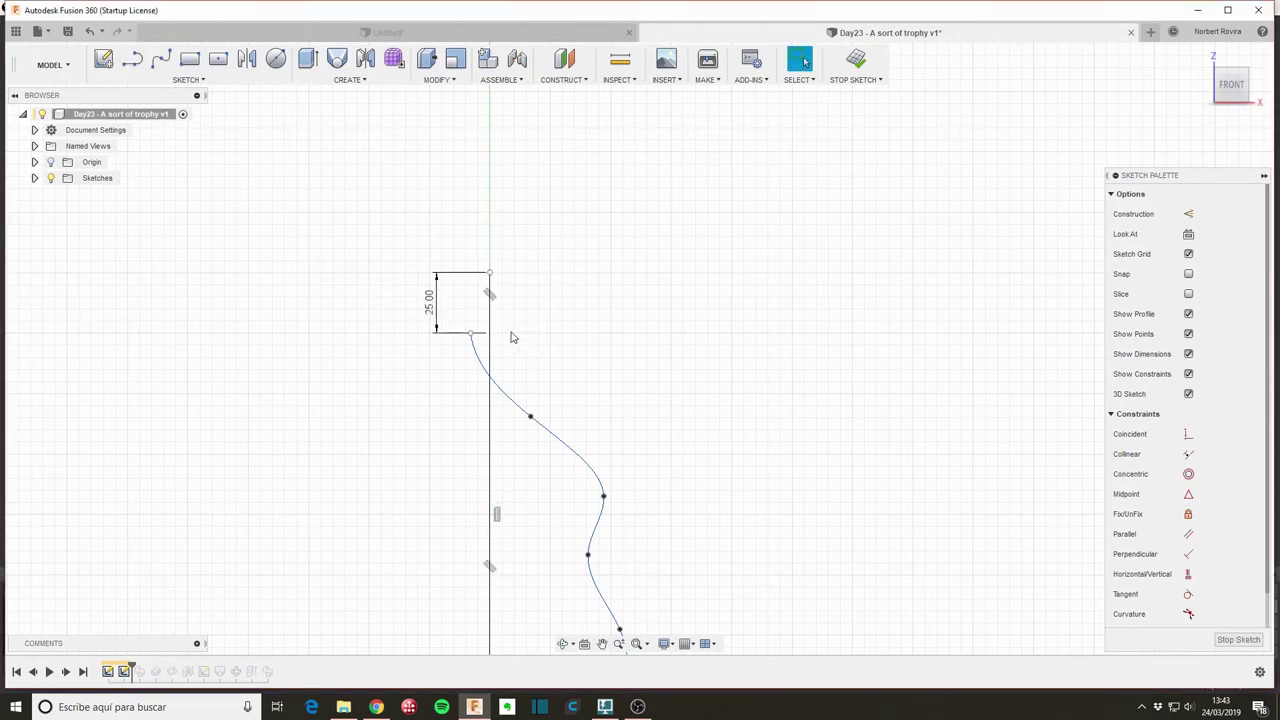
- Make the 25 mm line construction geometry, finish the sketch and roll the timeline to the end
left_click(490, 322)
key("x")
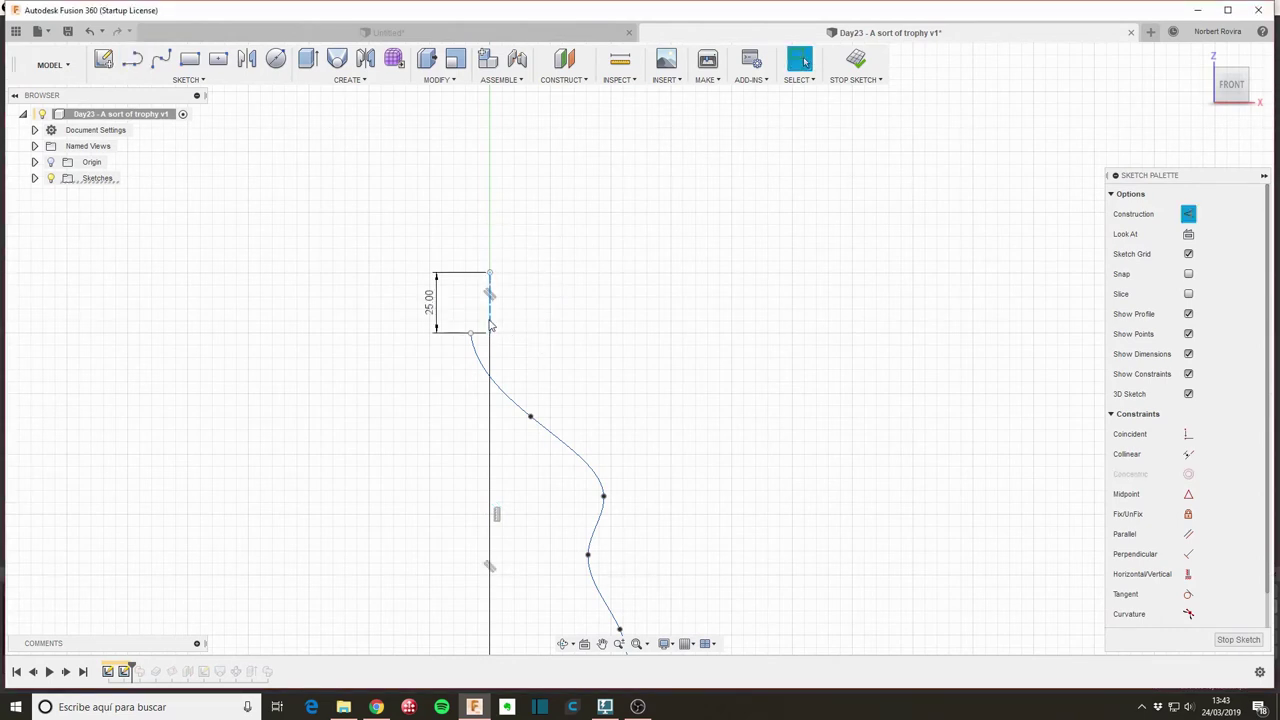
left_click(1236, 639)
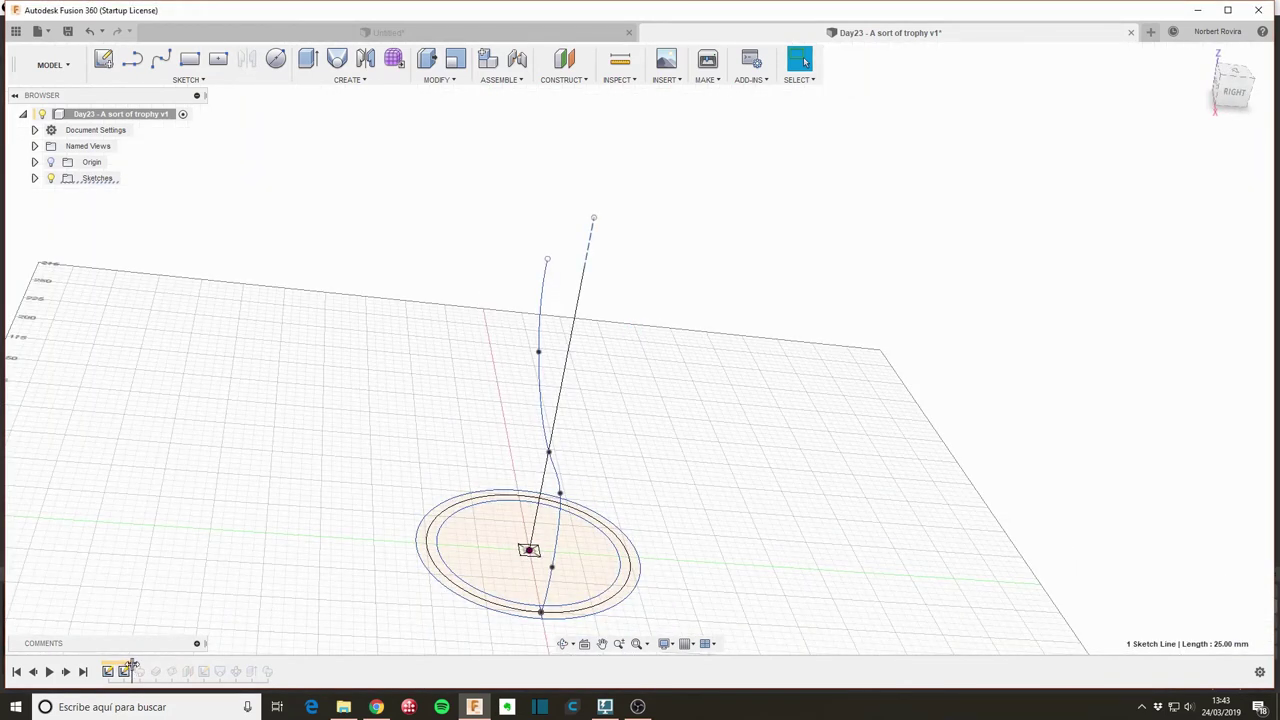
left_click_drag(131, 665, 275, 668)
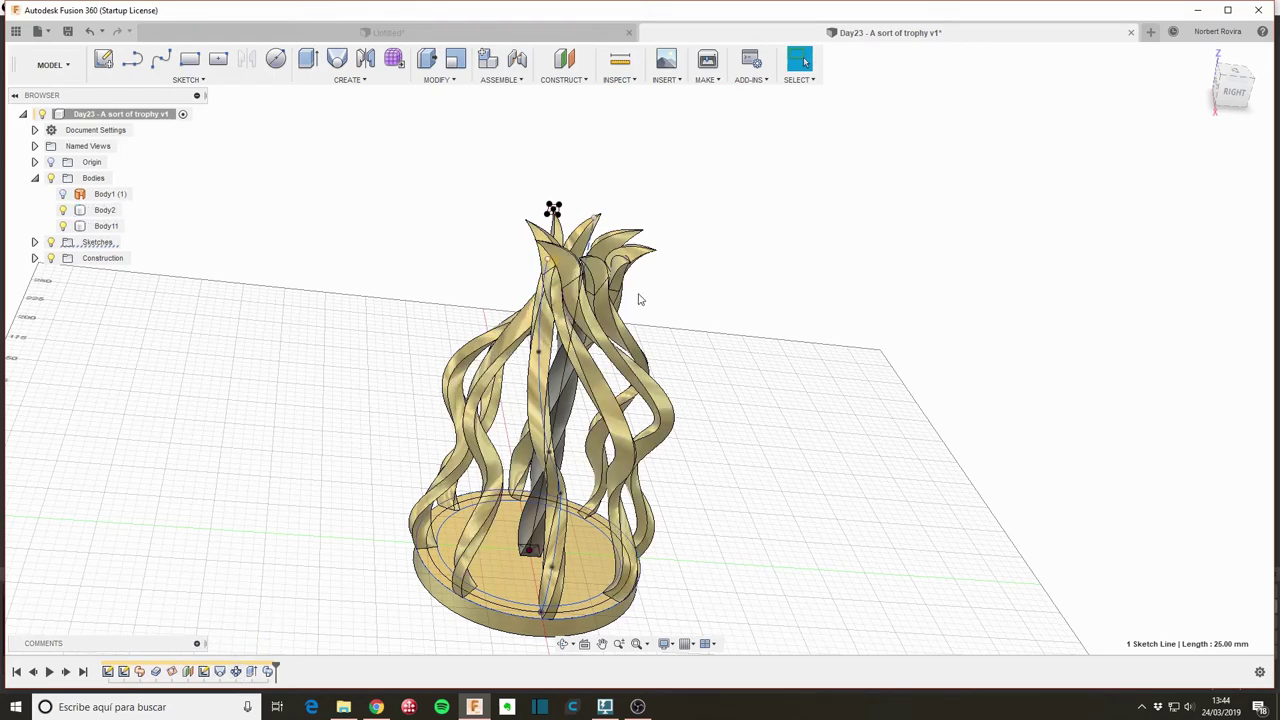
- Loft a joined pointed tip from the spine's square top face to the point above, Tangent (G1)
middle_click_drag(708, 232, 697, 266, "shift")
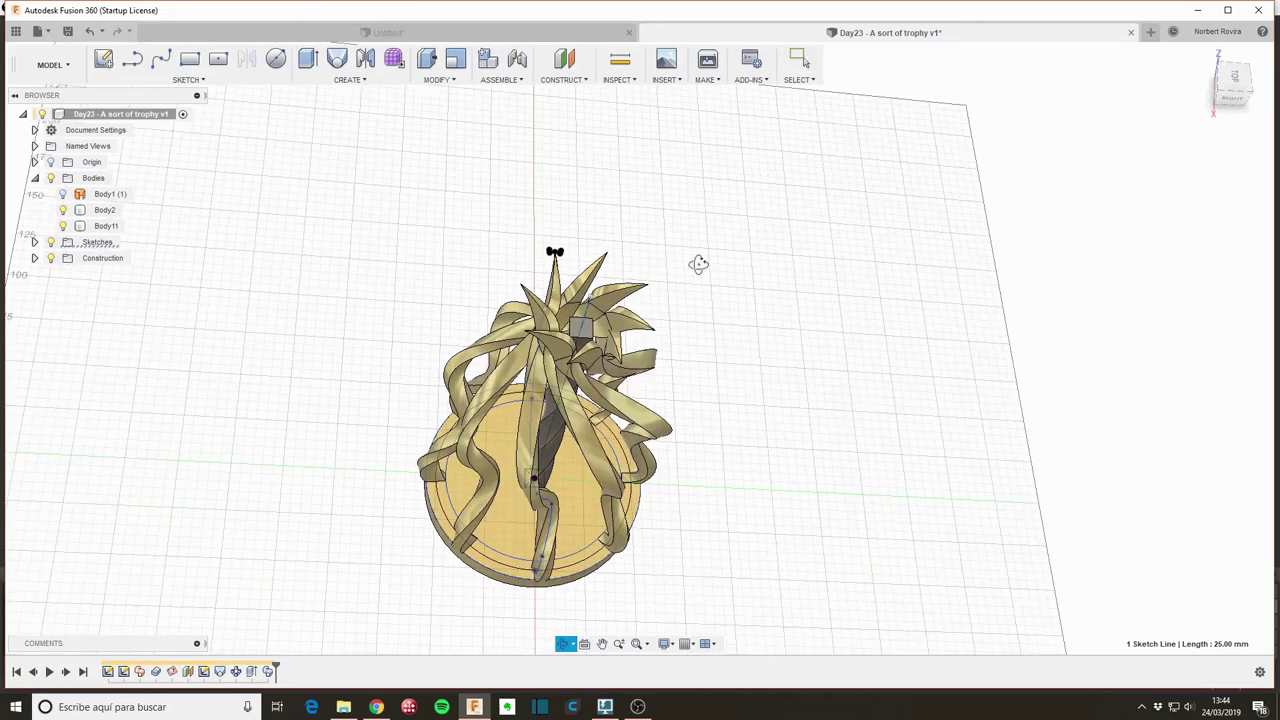
type("s")
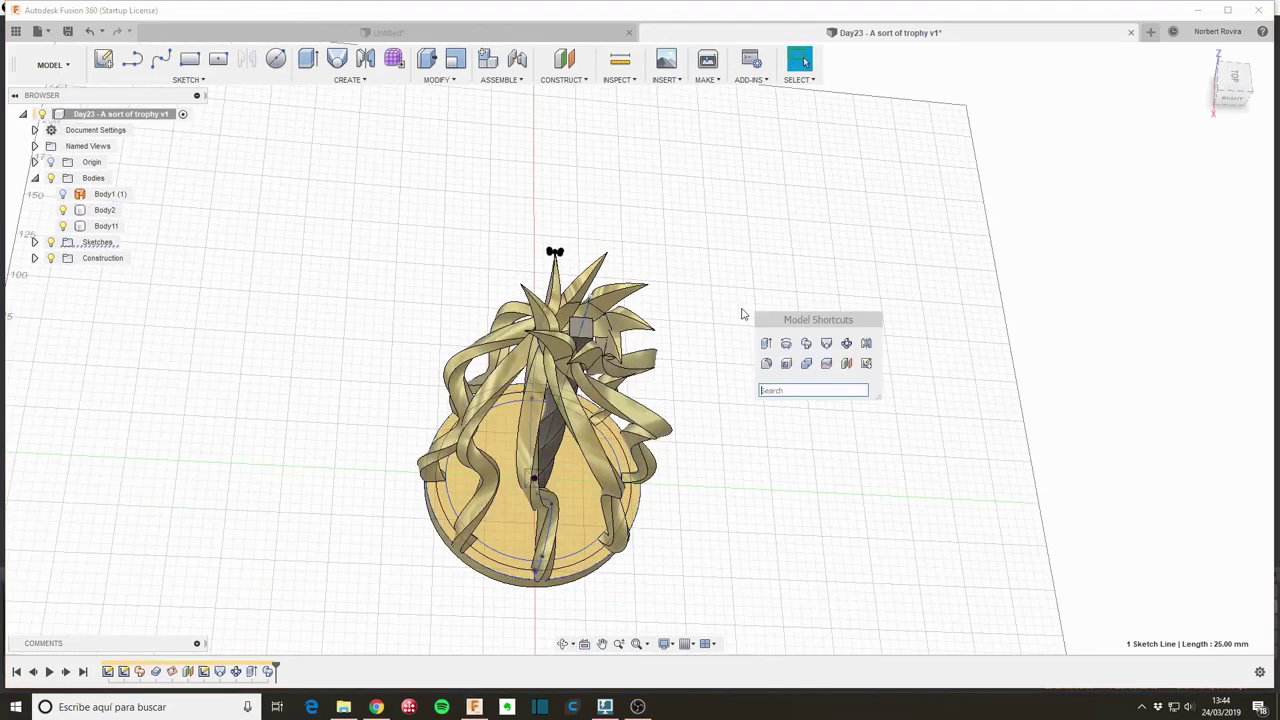
type("loft")
key("Return")
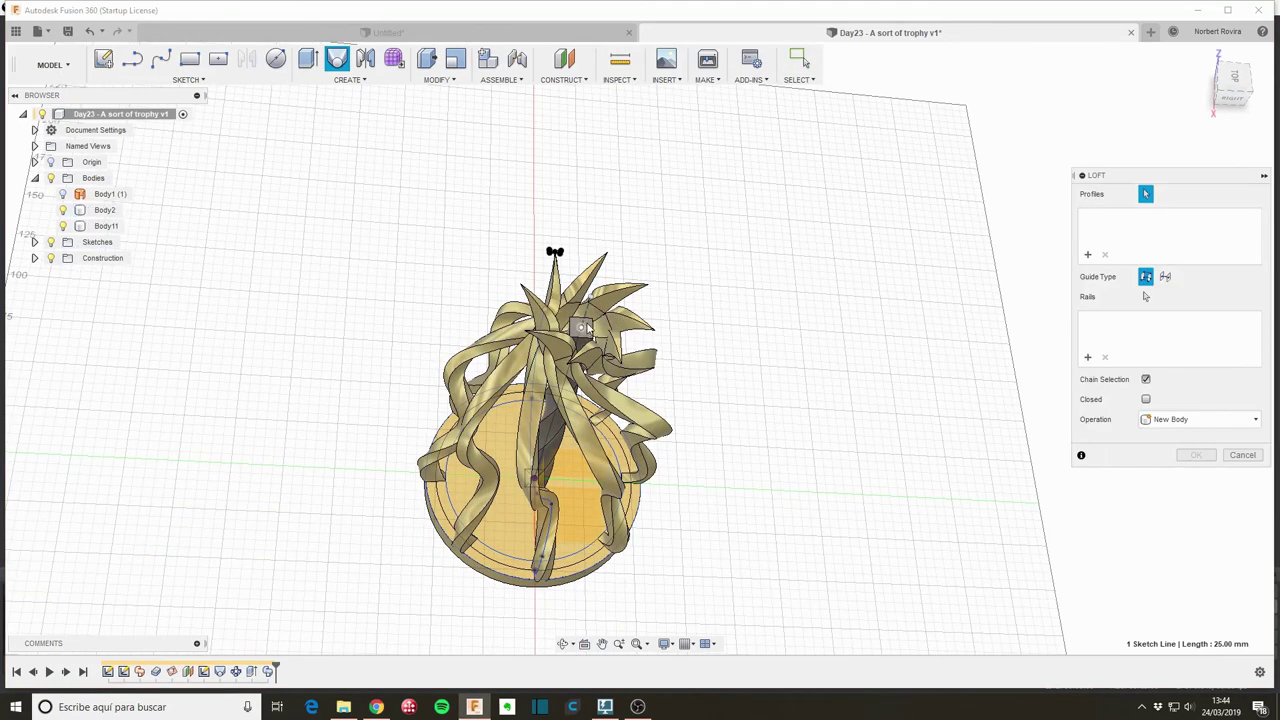
left_click(580, 328)
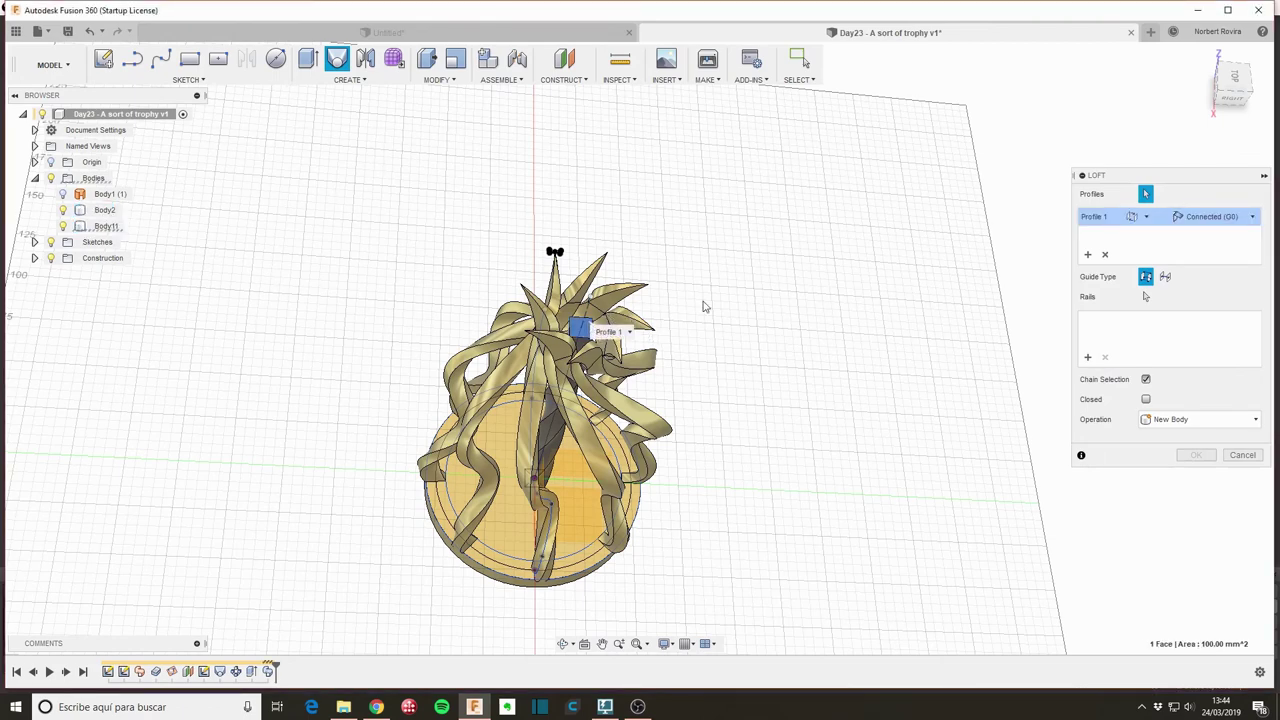
middle_click_drag(703, 306, 598, 224, "shift")
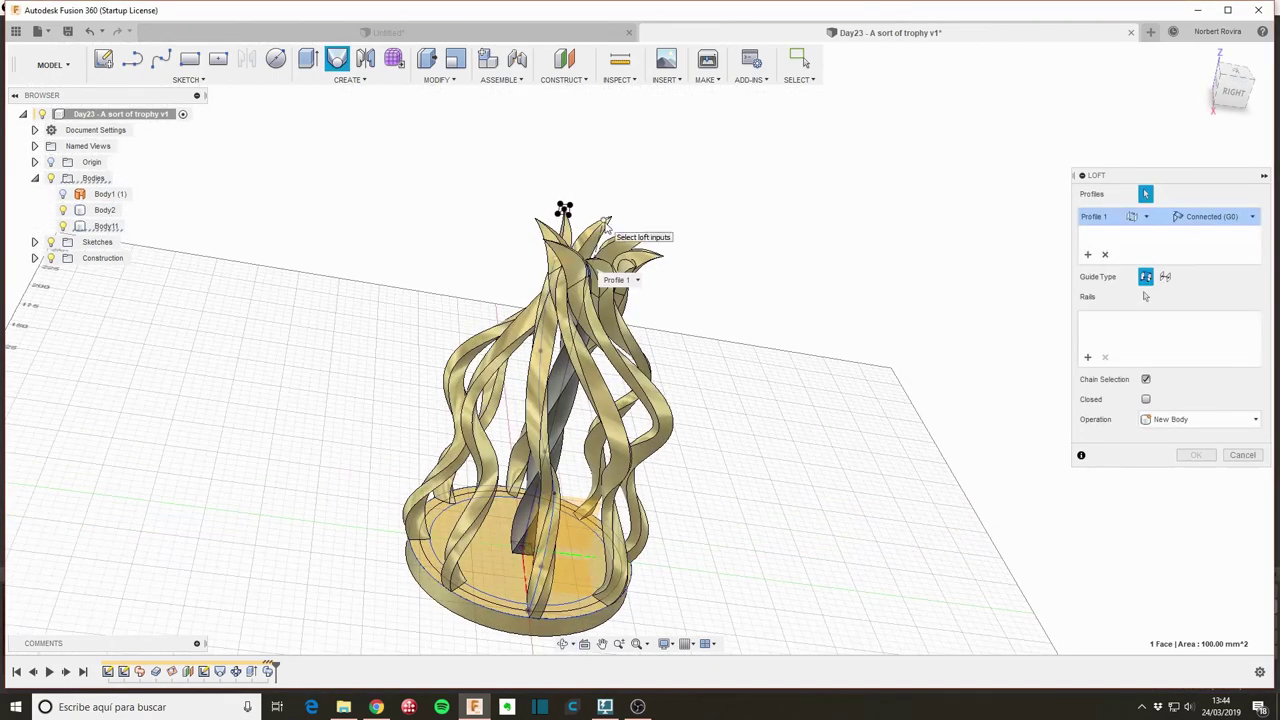
left_click(605, 222)
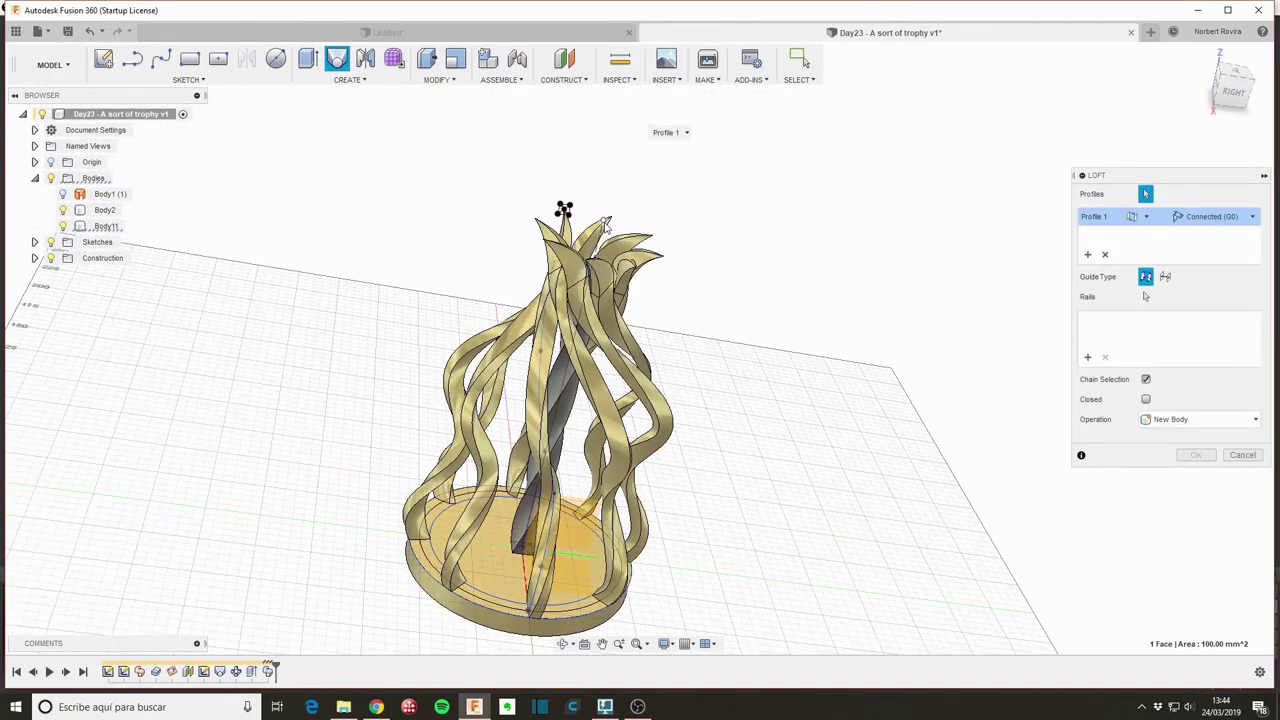
left_click(1251, 218)
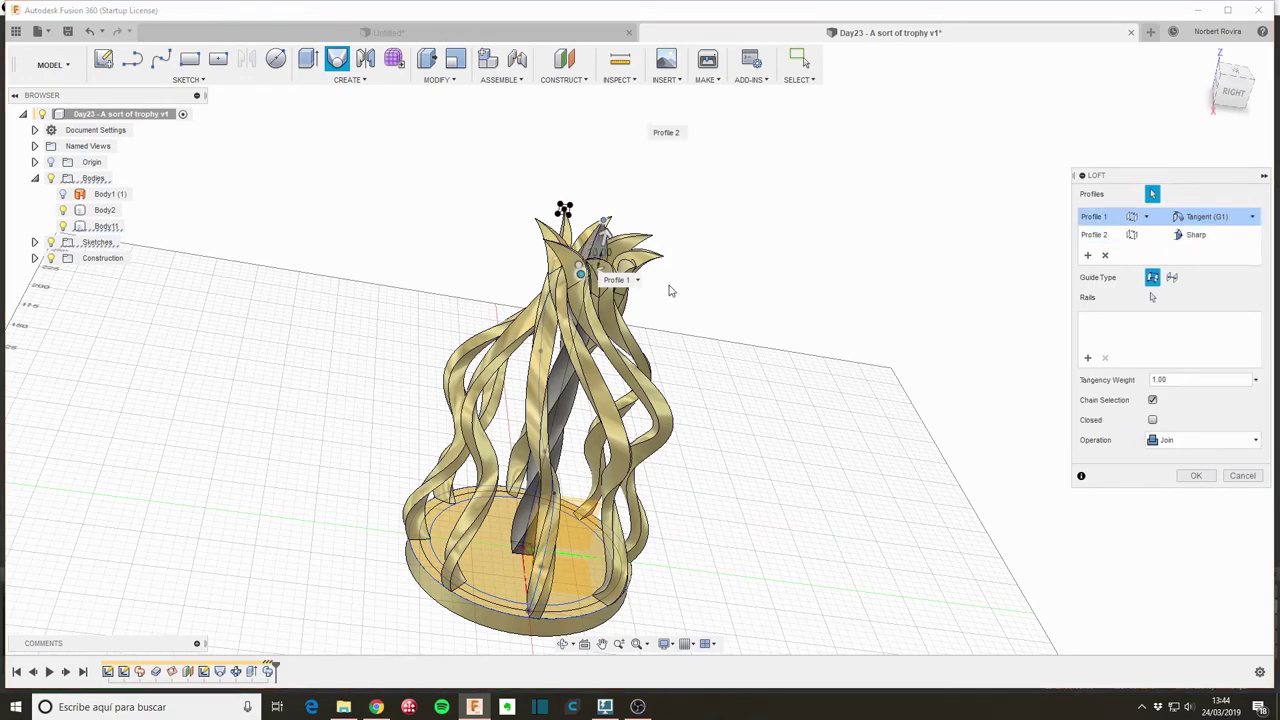
left_click(1195, 476)
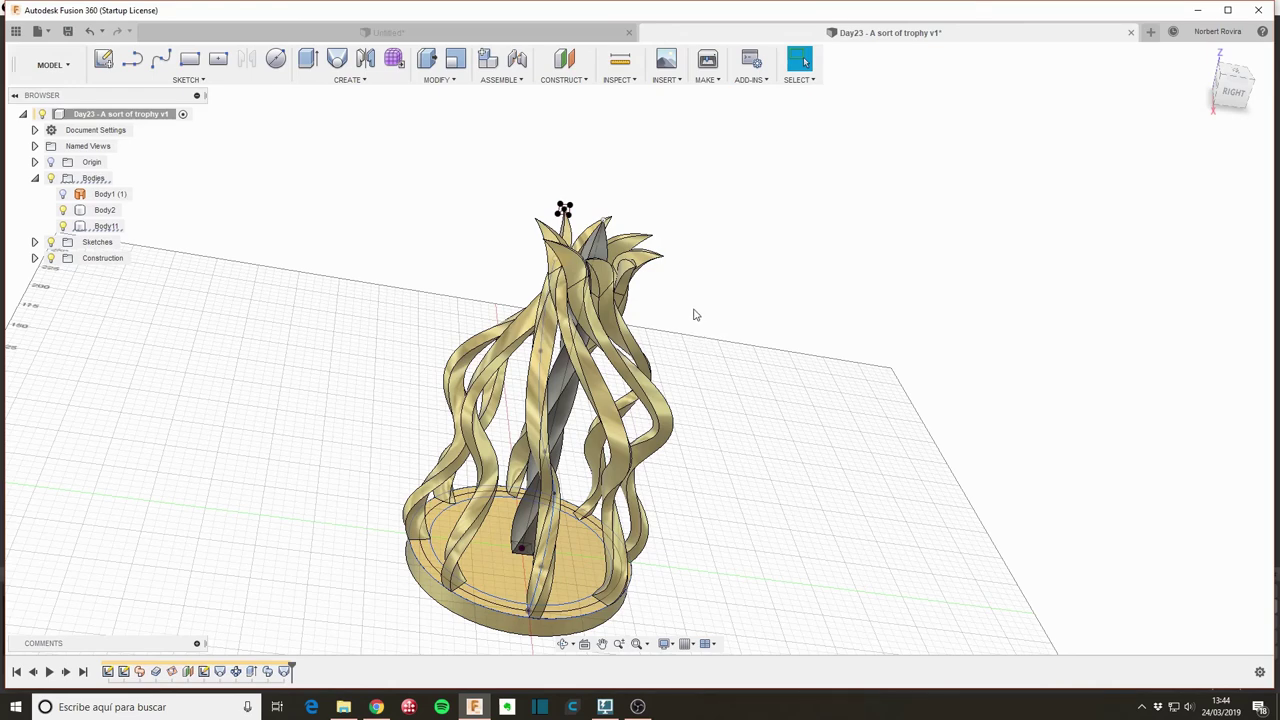
mouse_move(695, 315)
middle_mouse_down("shift")
mouse_move(716, 391)
mouse_move(720, 354)
mouse_move(671, 251)
mouse_move(746, 280)
mouse_move(746, 297)
middle_mouse_up("shift")
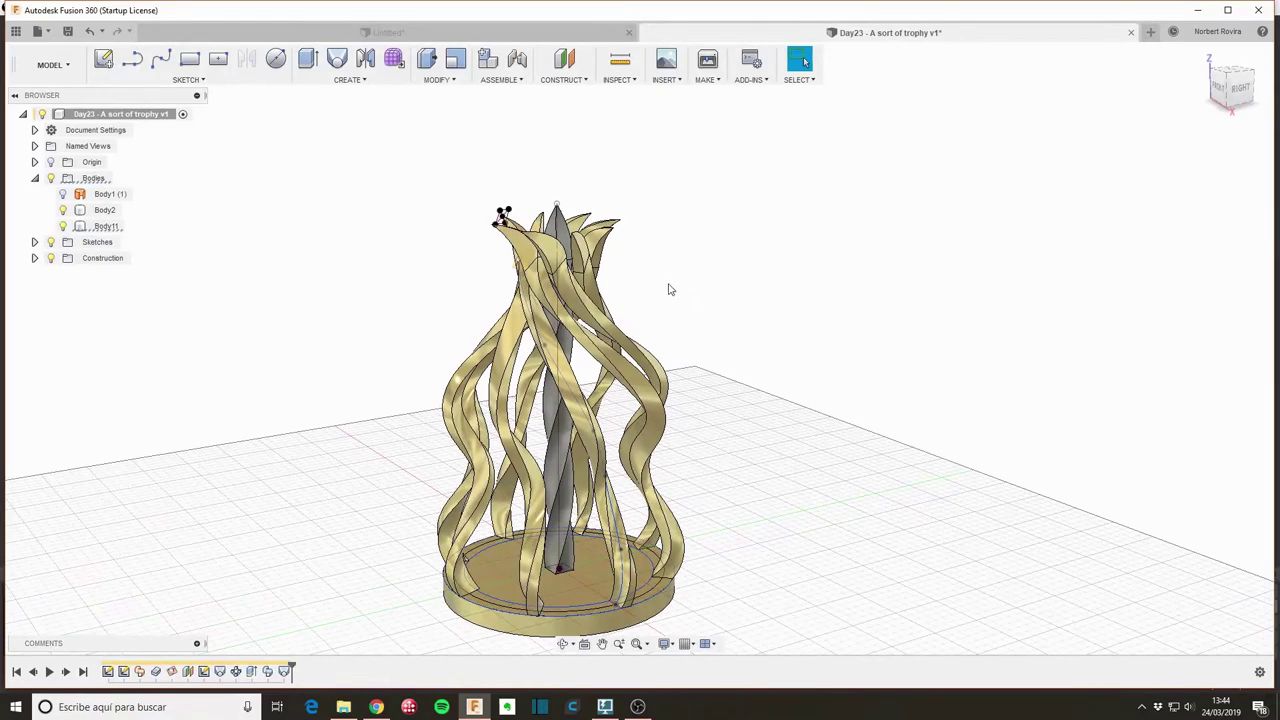
mouse_move(670, 290)
middle_mouse_down("shift")
mouse_move(691, 349)
mouse_move(674, 263)
middle_mouse_up("shift")
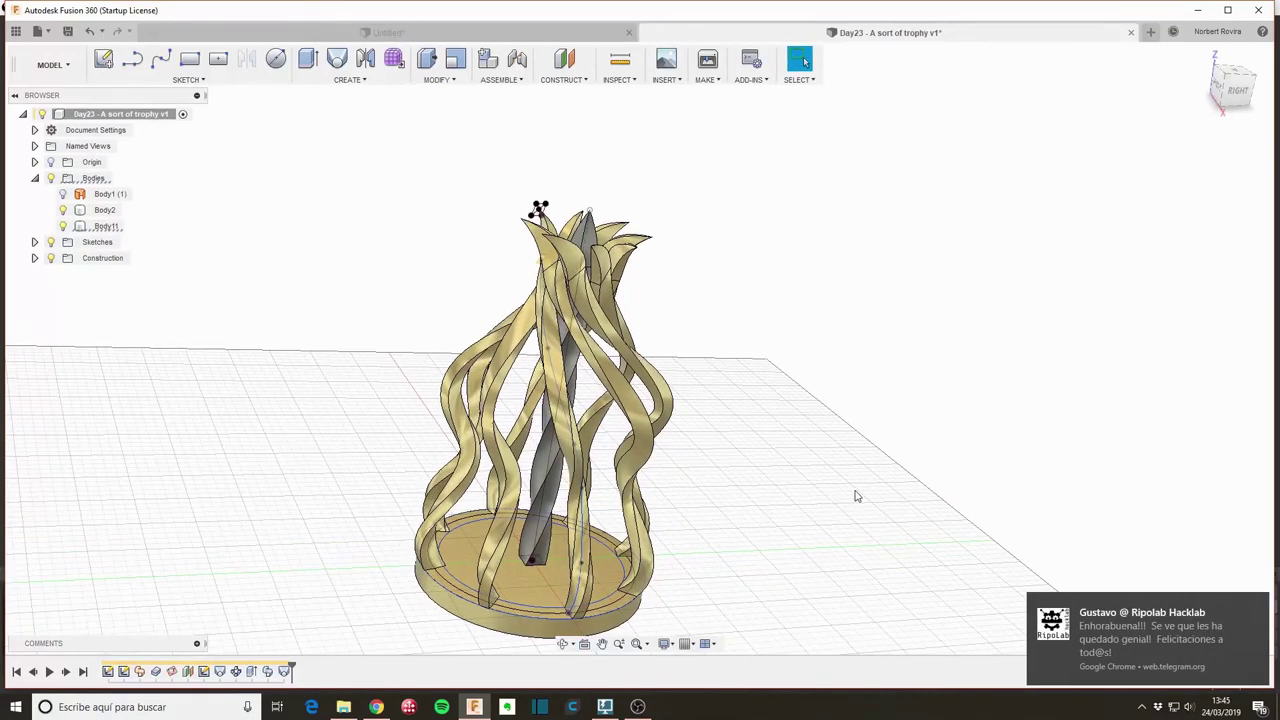
- Apply Gold - Polished to the whole trophy, keeping existing body appearances
key("a")
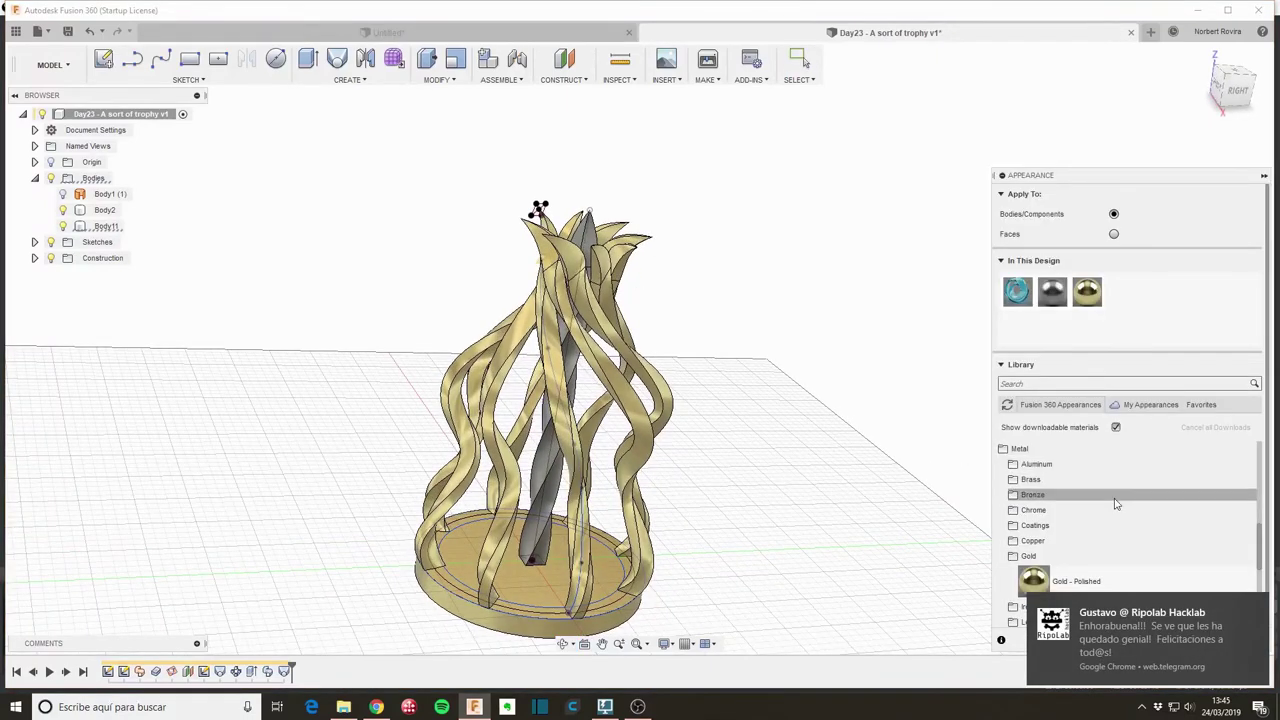
scroll(1108, 510, "down", 2)
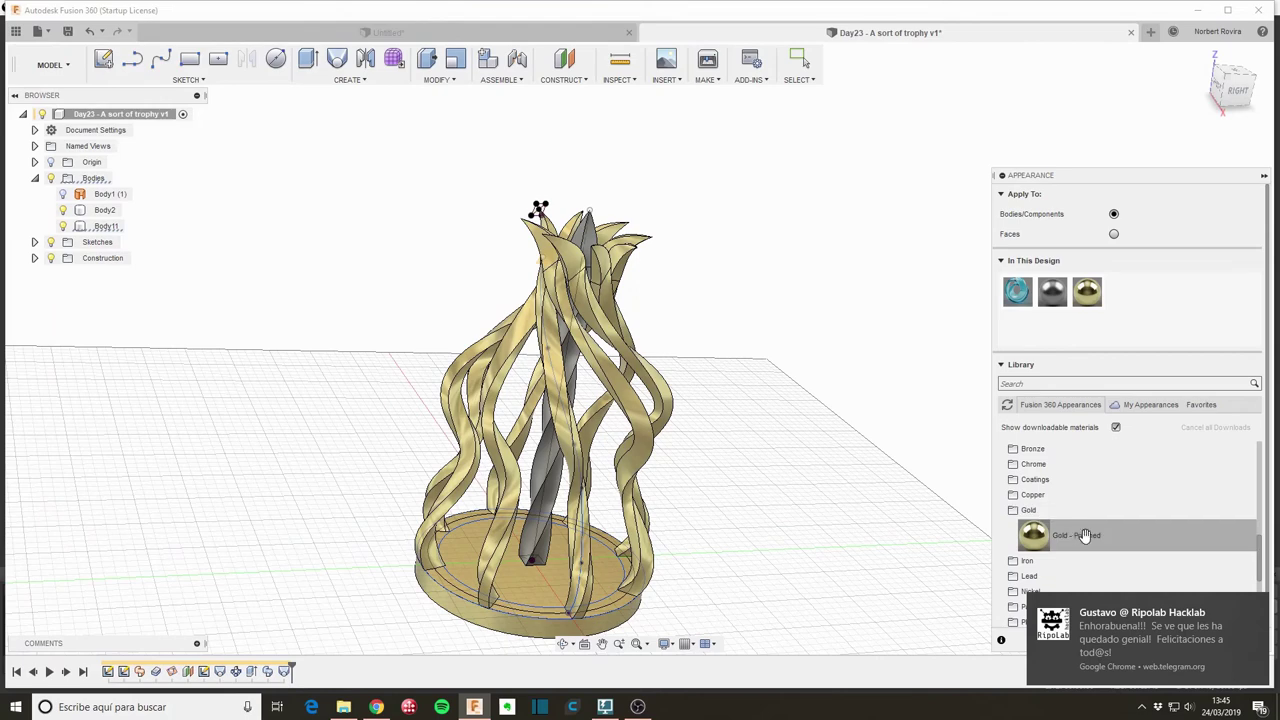
left_click_drag(1085, 535, 545, 493)
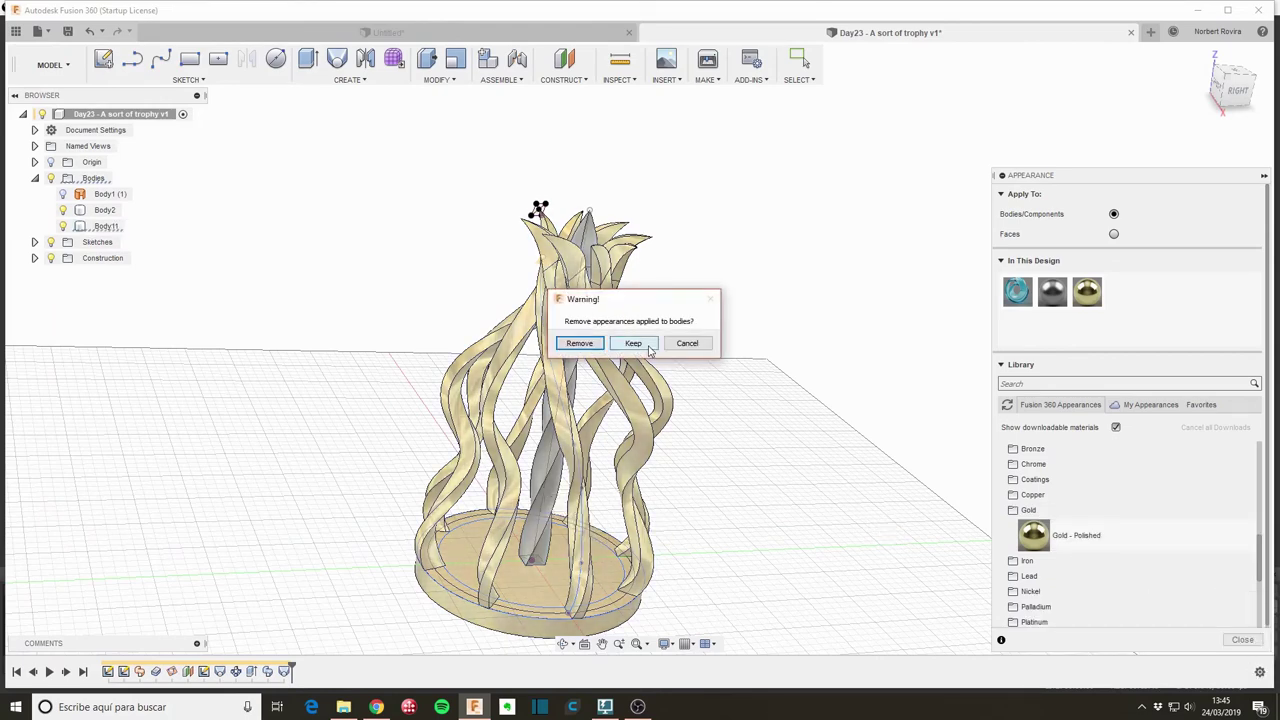
left_click(634, 344)
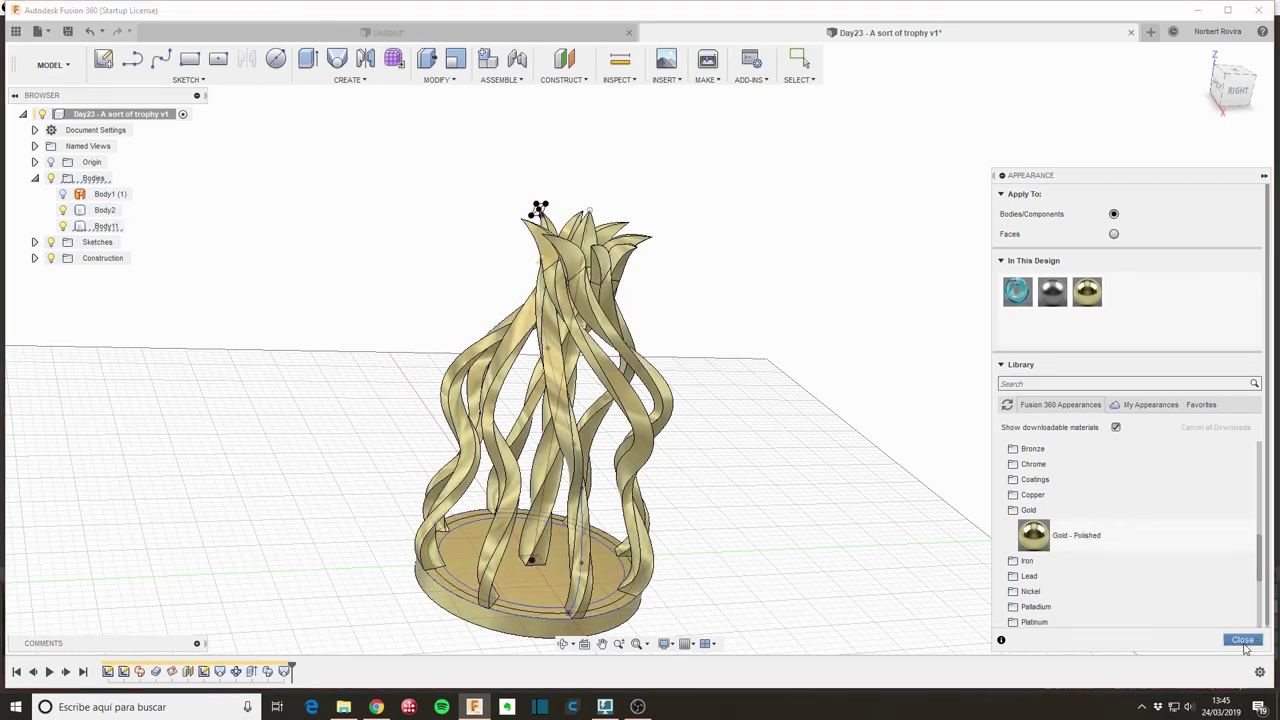
left_click(1242, 639)
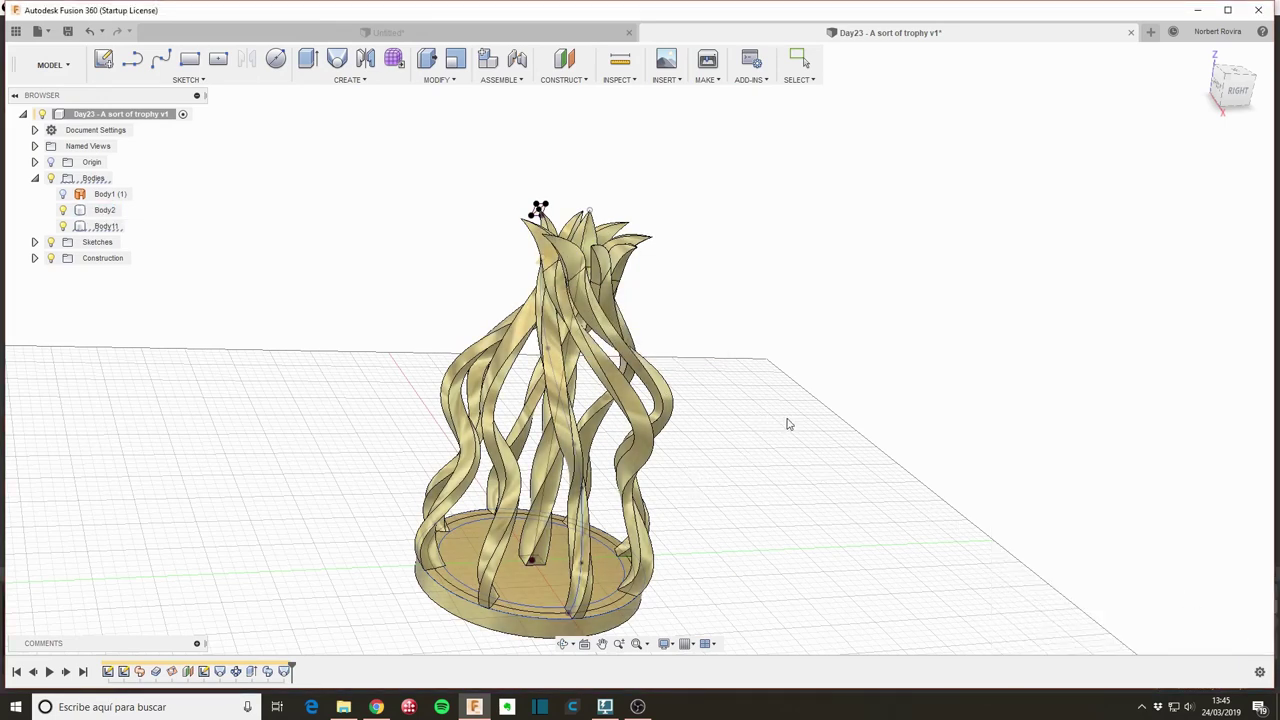
mouse_move(788, 423)
middle_mouse_down("shift")
mouse_move(760, 477)
mouse_move(794, 403)
mouse_move(846, 409)
mouse_move(790, 415)
middle_mouse_up("shift")
- Switch to the Render workspace and start an in-canvas render of the gold trophy
key("Escape")
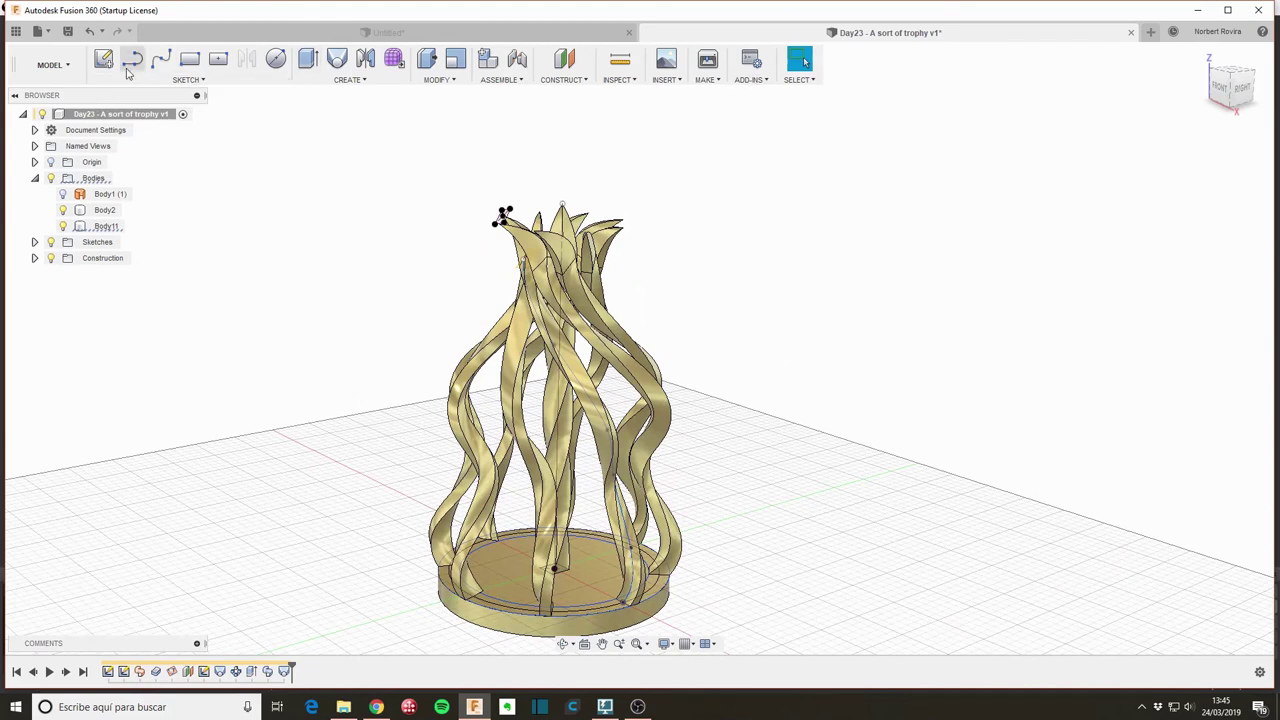
left_click(50, 64)
left_click(55, 166)
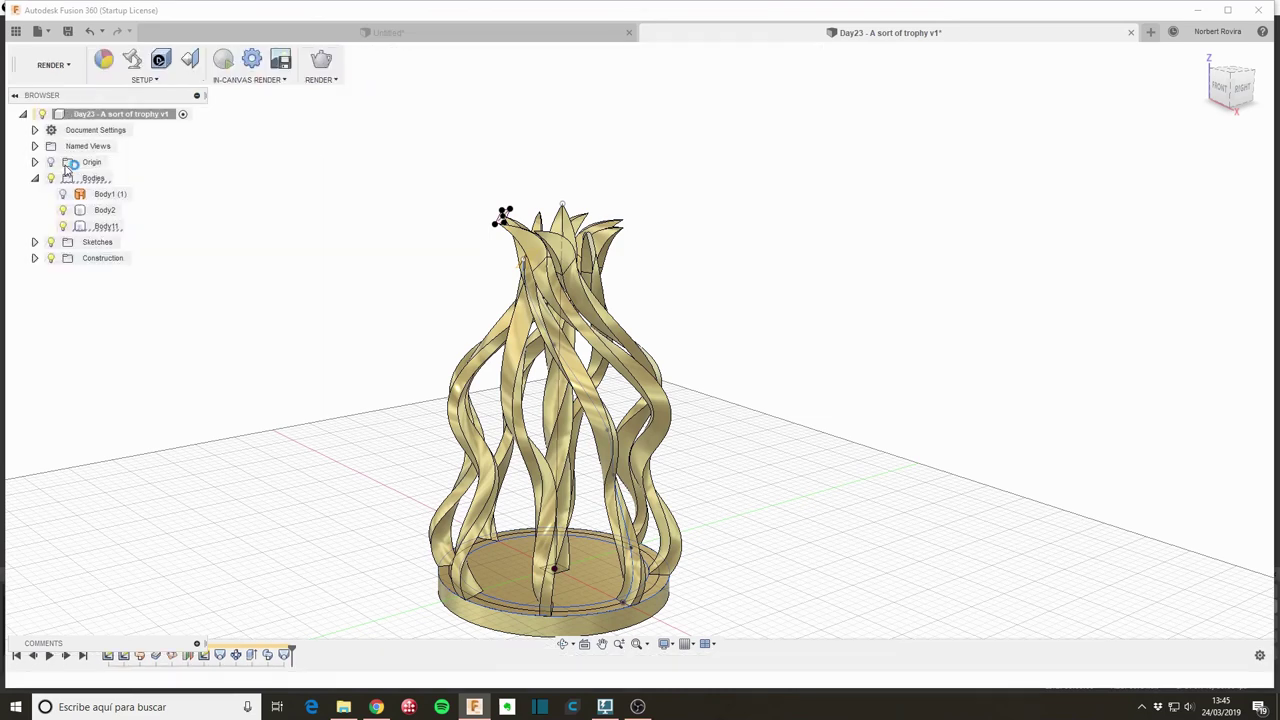
middle_click_drag(735, 446, 743, 372, "shift")
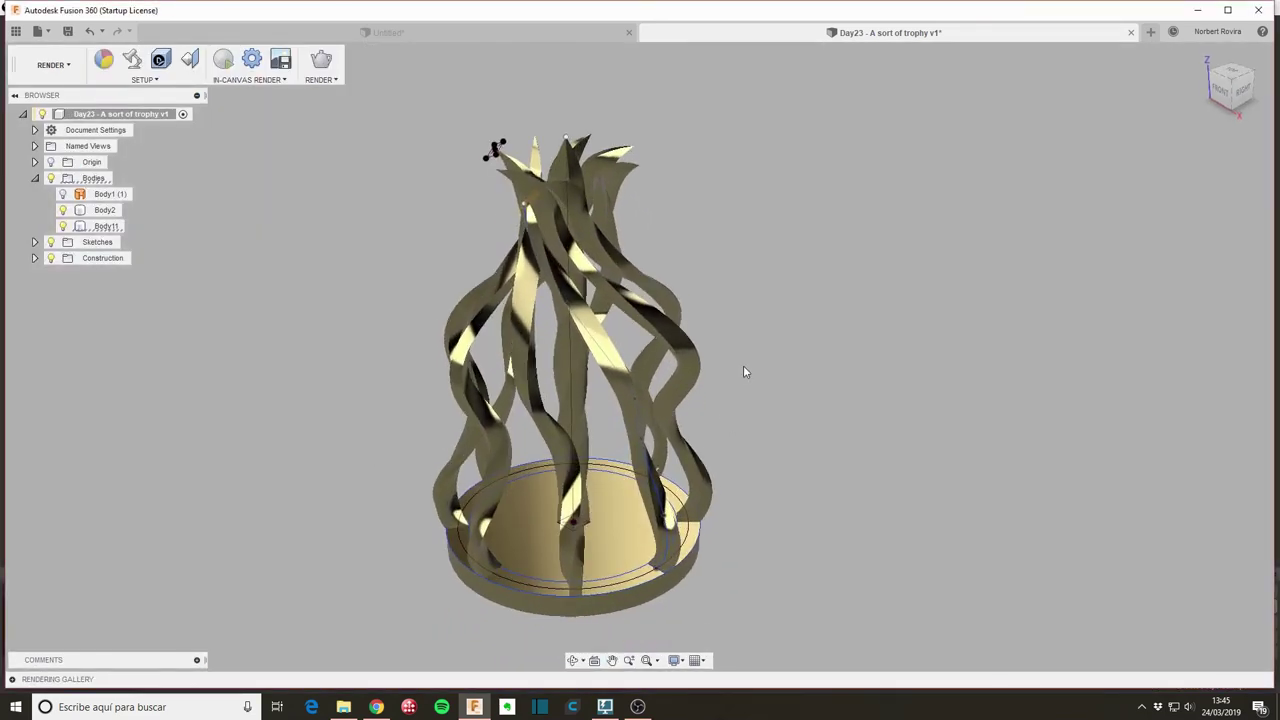
left_click(223, 60)
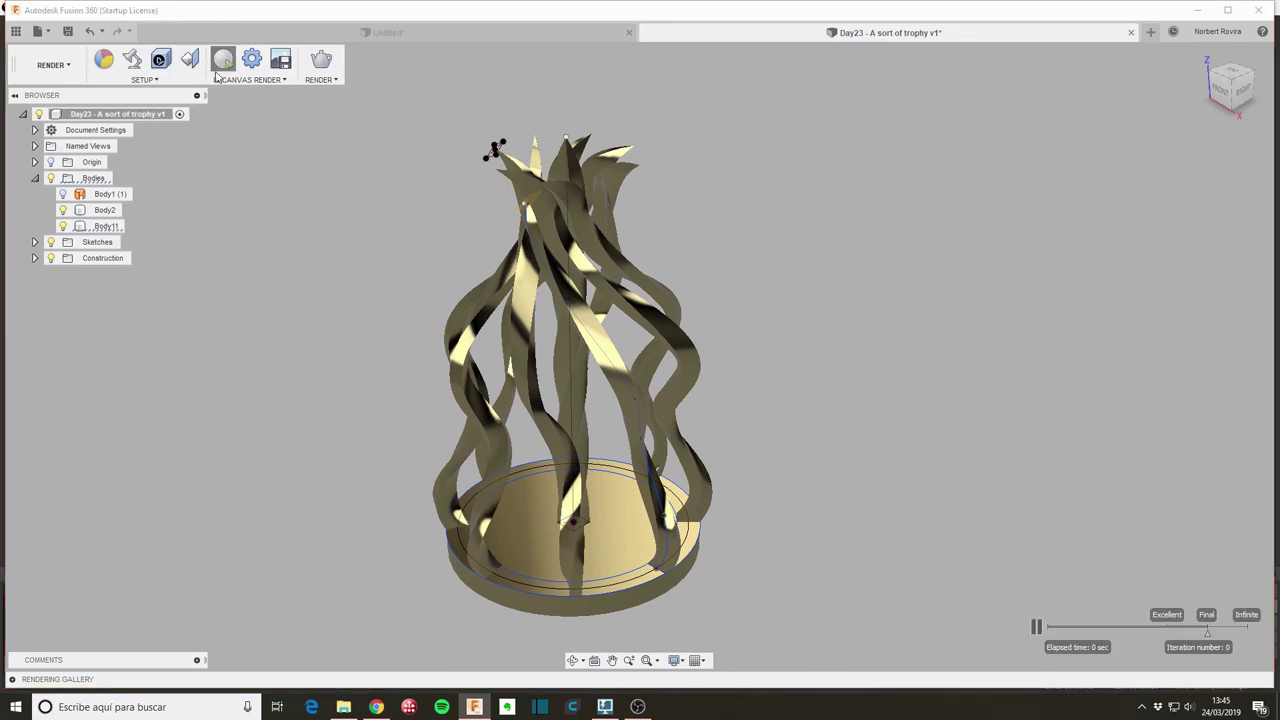